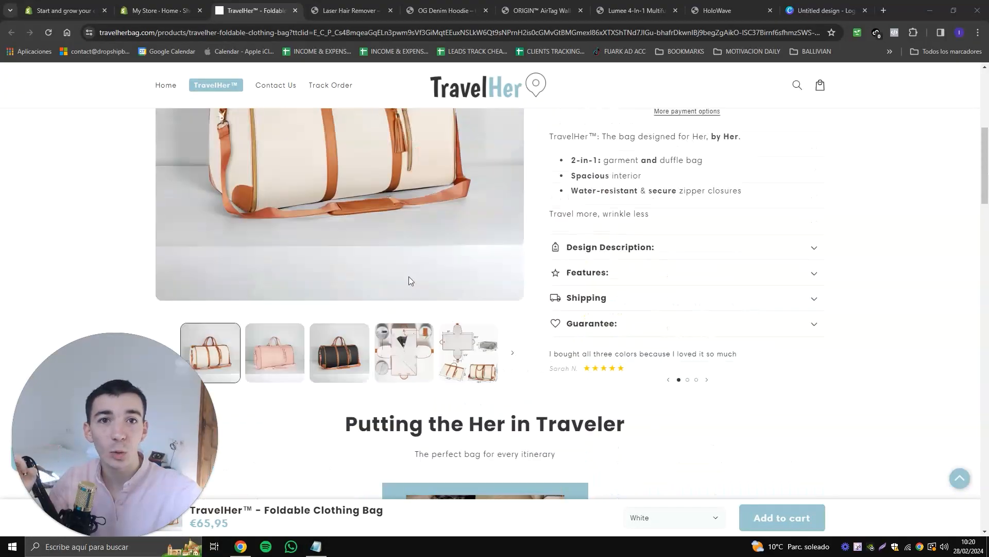
- Examine the example product pages of the TravelHer bag, OG Denim Hoodie, ORIGIN AirTag Wallet and Lumee Beauty Wand stores
scroll(438, 206, up, 5)
key(ctrl+Tab)
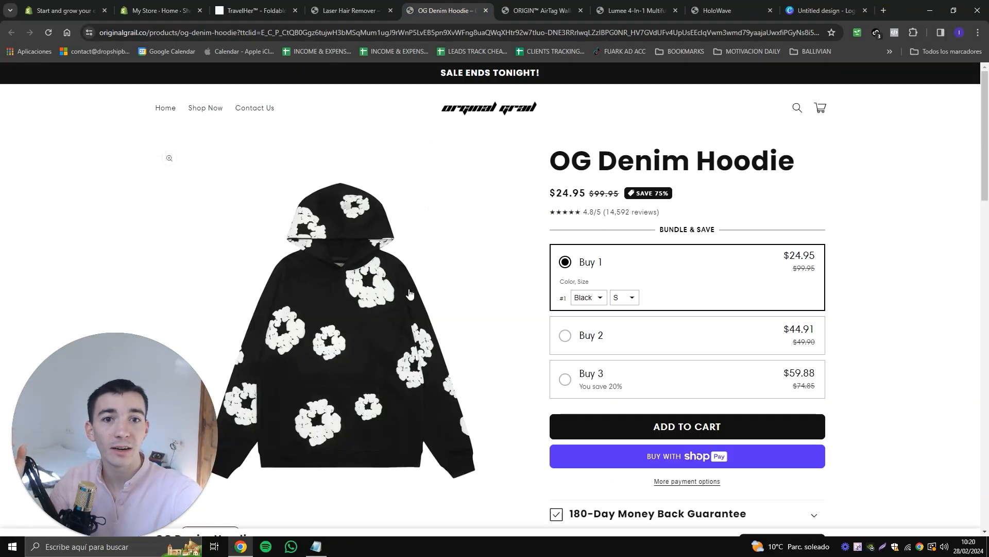
scroll(431, 206, down, 15)
key(ctrl+Tab)
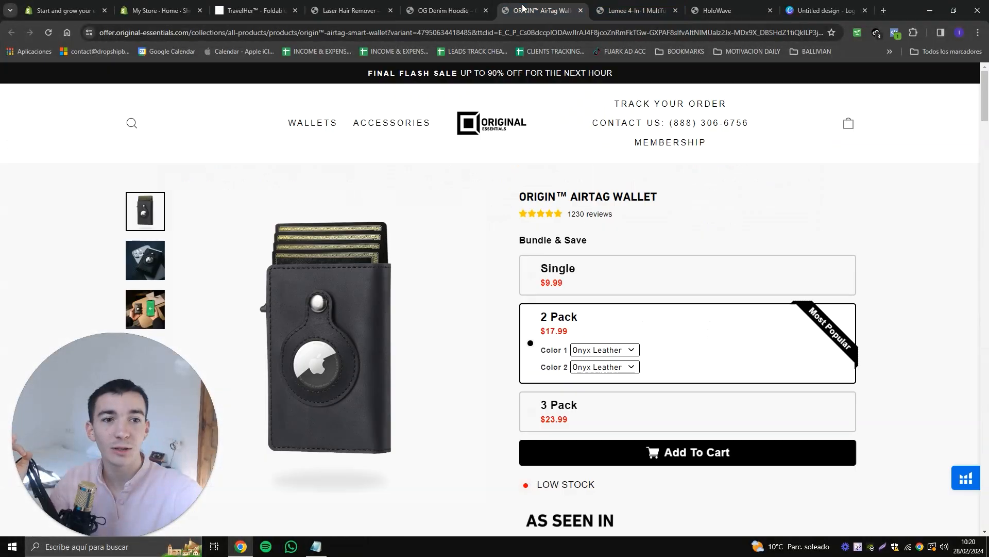
scroll(359, 294, down, 12)
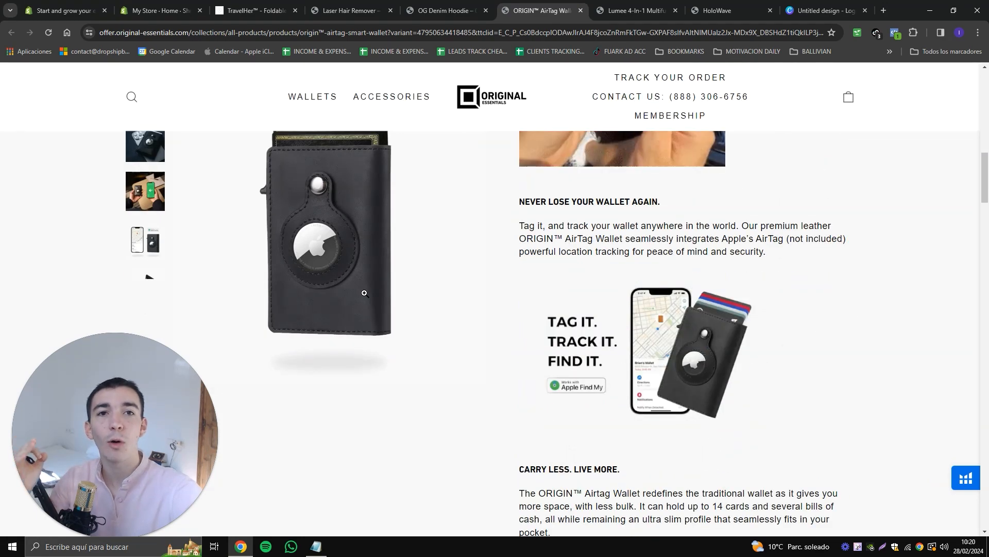
click(642, 7)
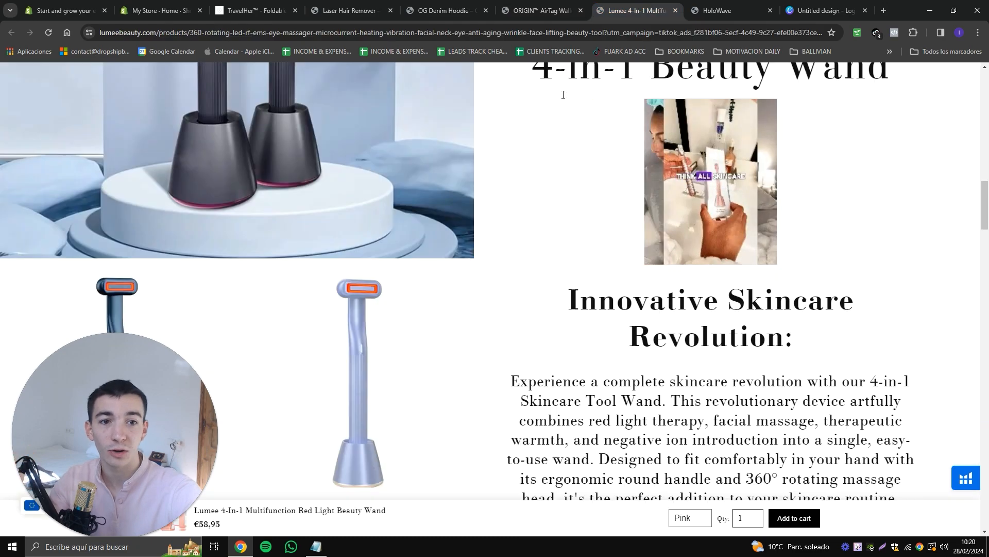
scroll(541, 234, up, 3)
scroll(541, 235, up, 10)
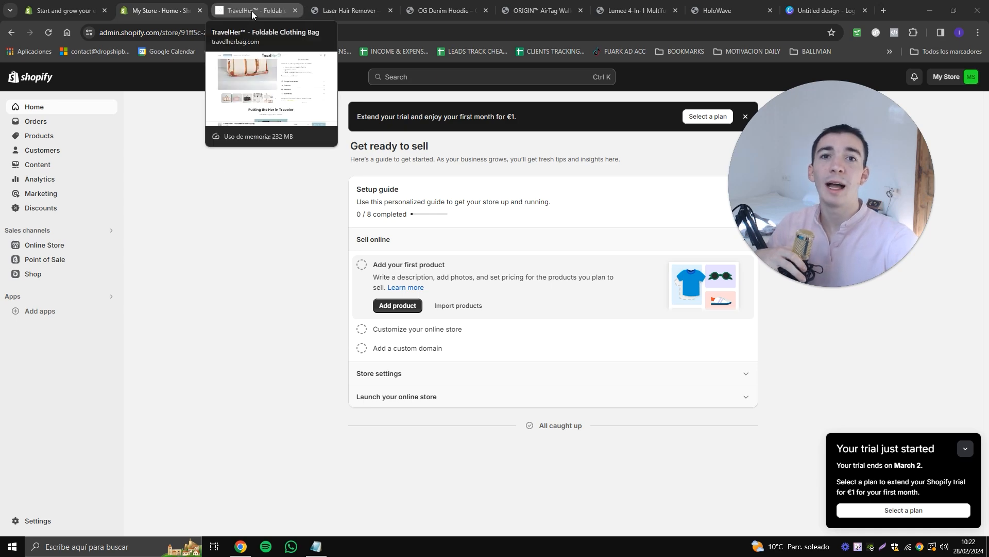
- Return to the TravelHer store and review the upper part of its Foldable Clothing Bag product page
click(252, 12)
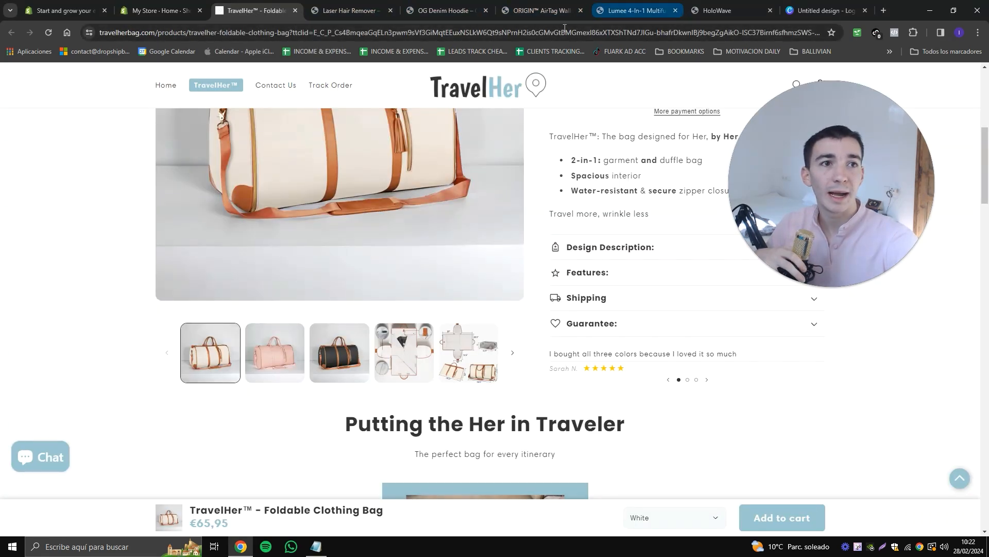
scroll(278, 197, up, 8)
drag(787, 180, 909, 300)
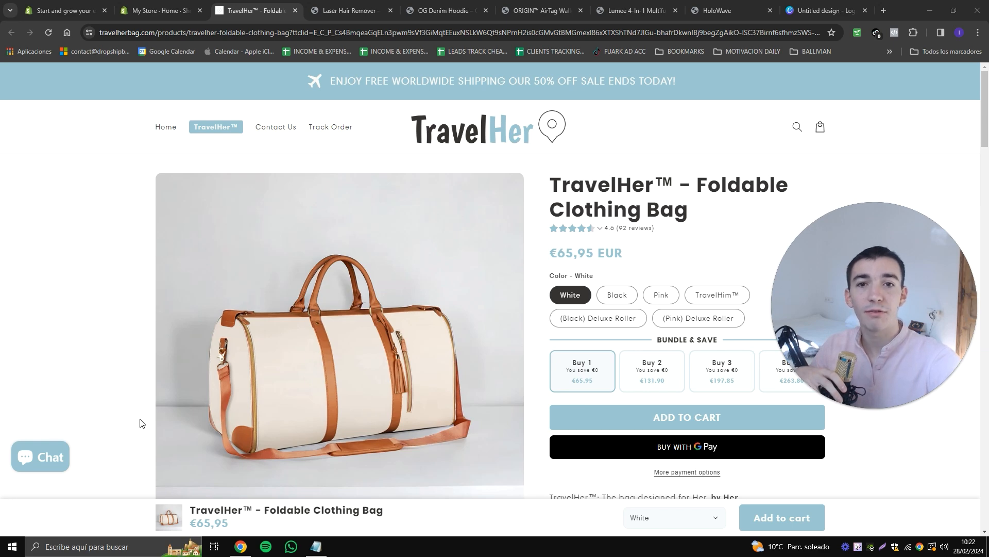
scroll(312, 317, down, 3)
scroll(318, 320, up, 3)
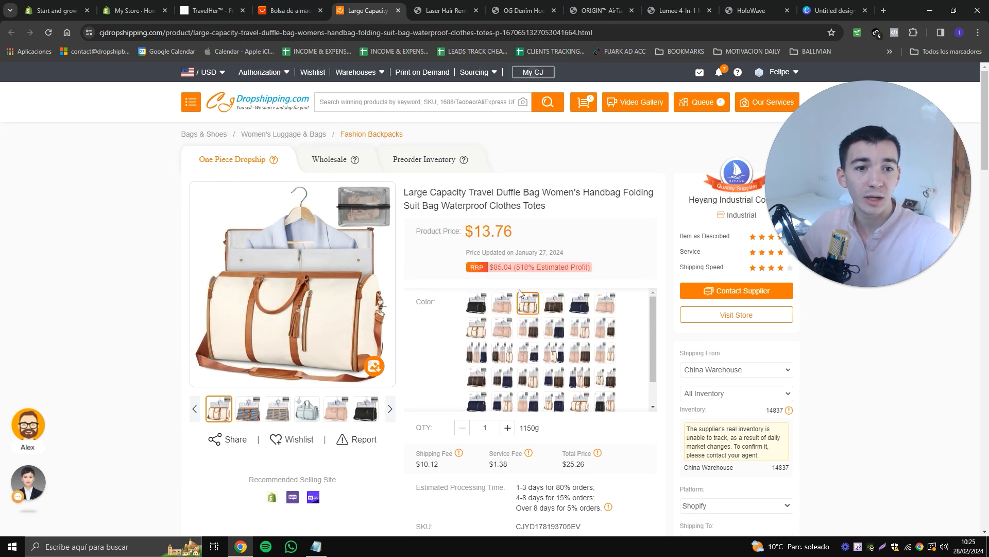
- Examine the CJdropshipping duffle bag listing's colour variants, shipping details and total price
scroll(545, 309, down, 4)
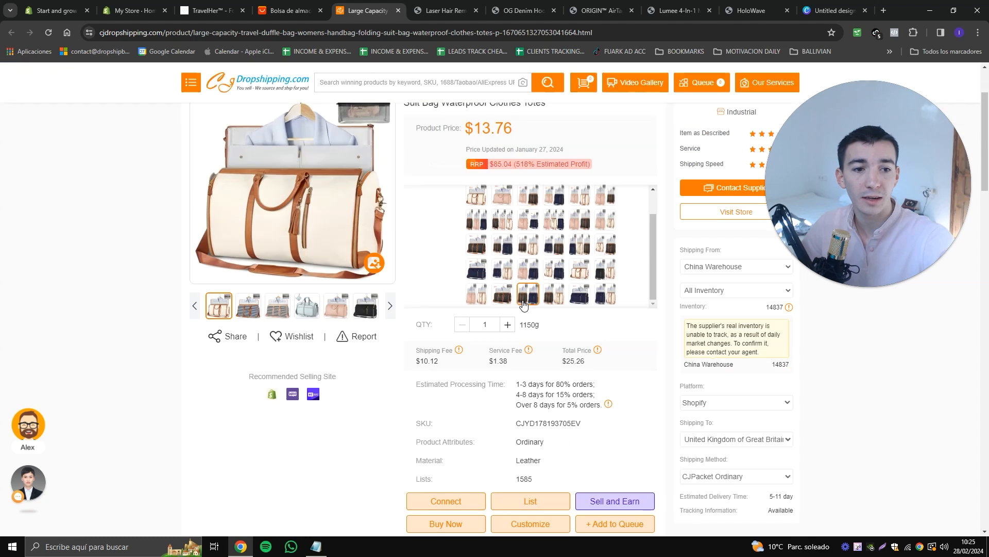
scroll(598, 453, up, 2)
mouse_move(599, 454)
scroll(601, 455, down, 3)
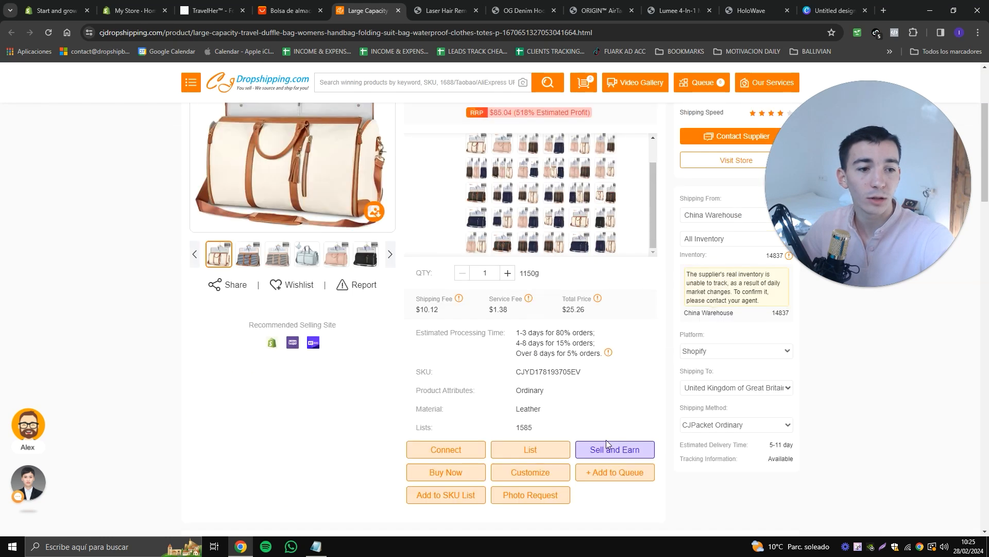
drag(559, 320, 591, 312)
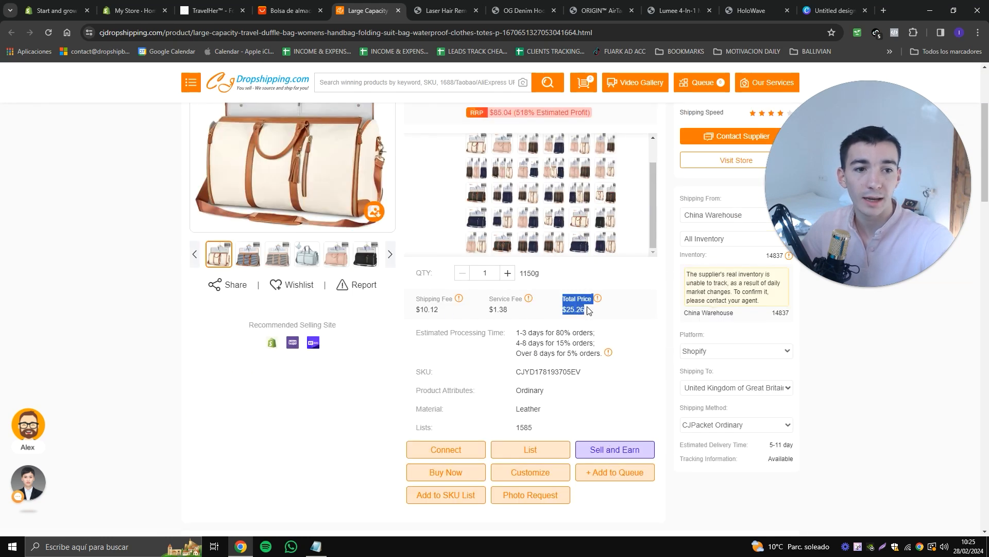
- Compare the TravelHer bag's selling price with the AliExpress and CJdropshipping supplier listings
click(211, 11)
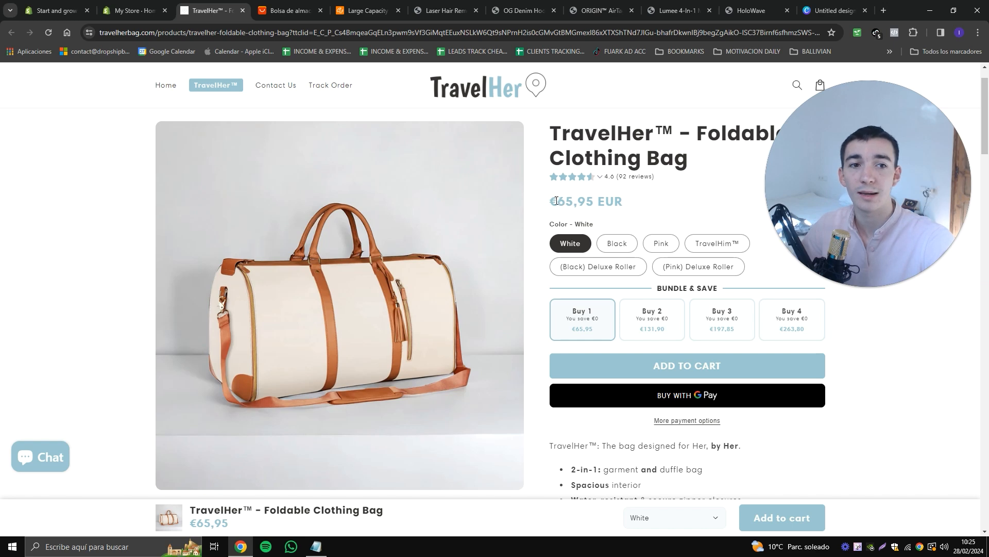
click(291, 10)
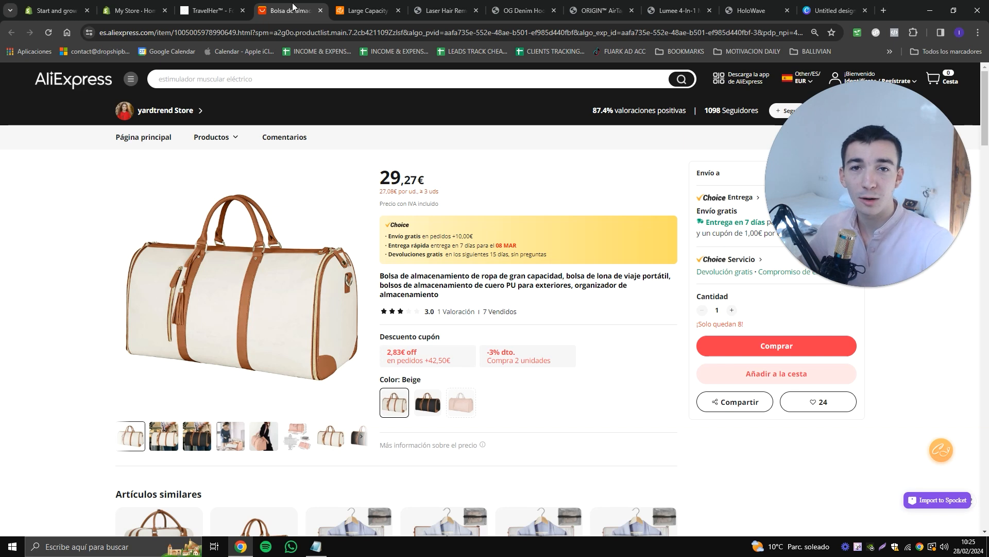
click(213, 10)
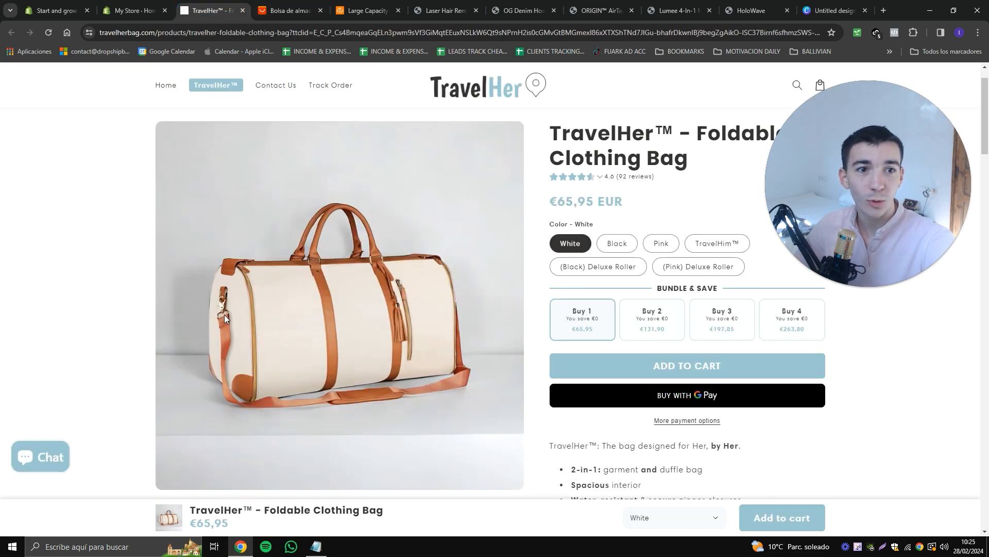
click(287, 10)
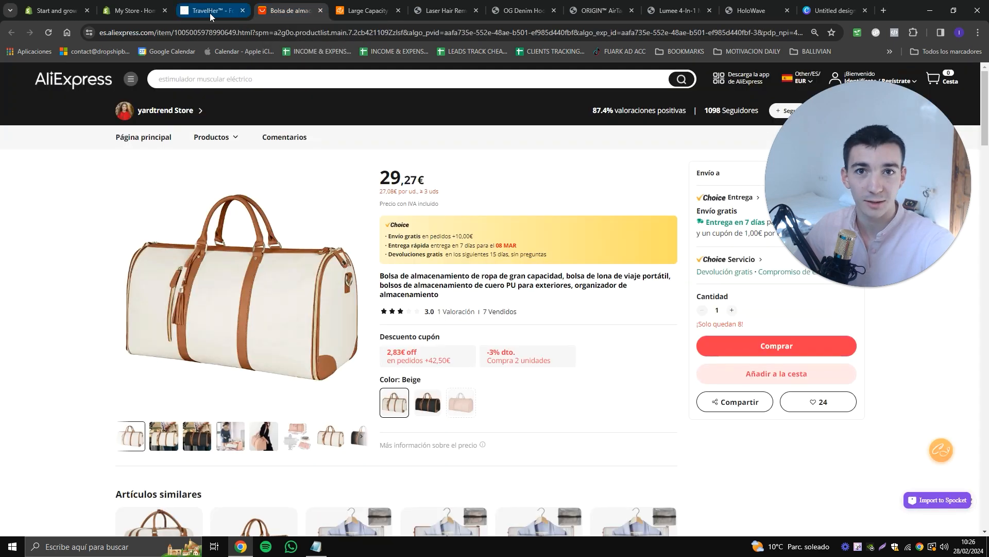
click(367, 10)
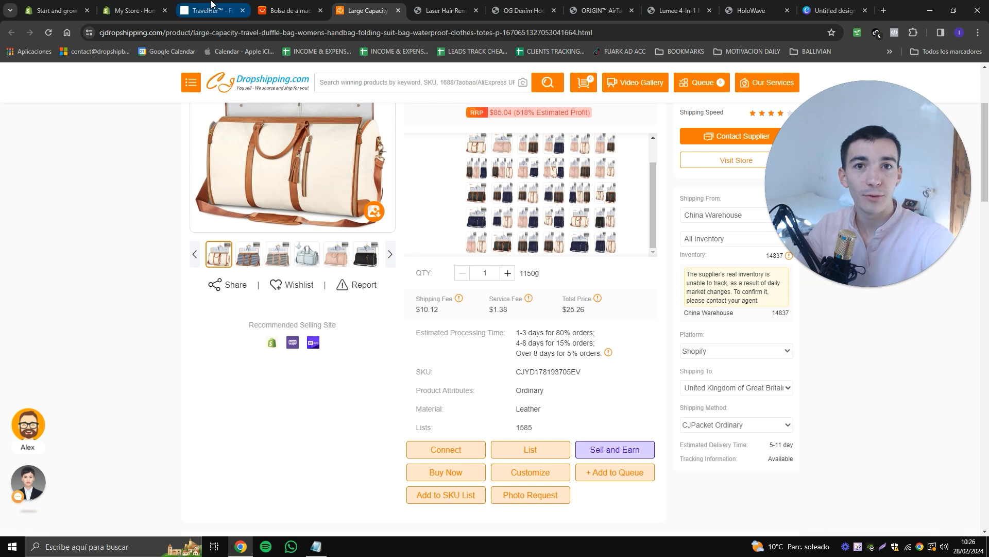
click(287, 11)
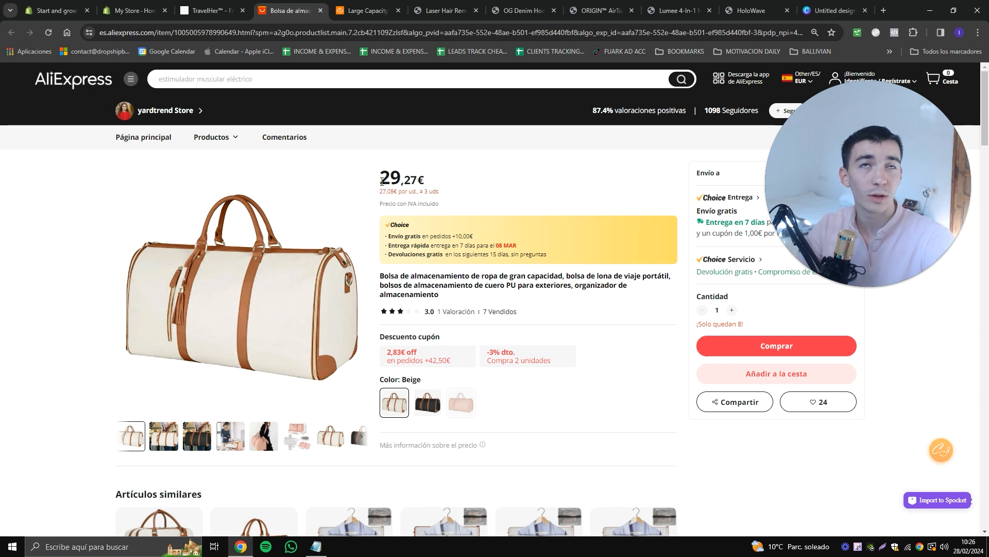
key(ctrl+Tab)
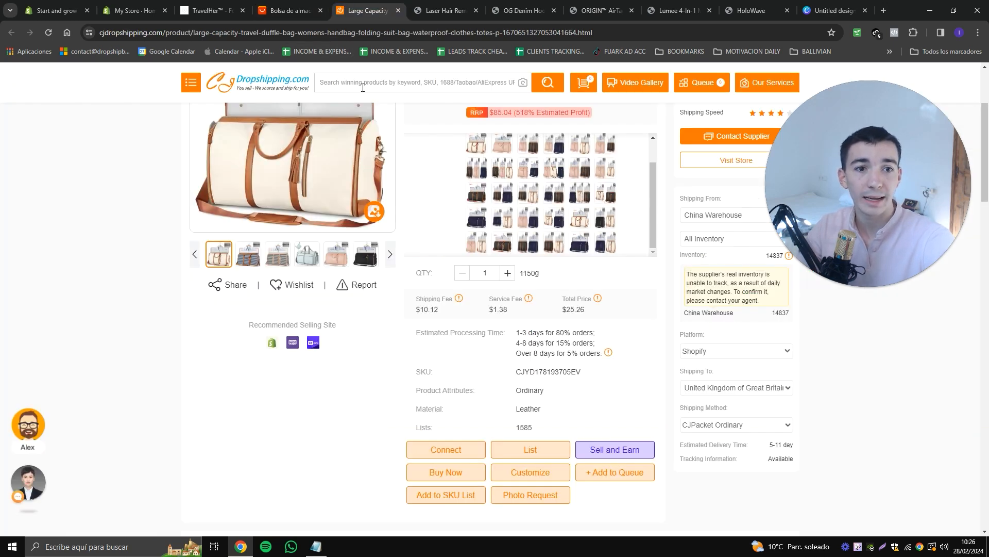
- Check the total price on the CJdropshipping listing and reorder its browser tab ahead of the AliExpress one
scroll(444, 221, up, 4)
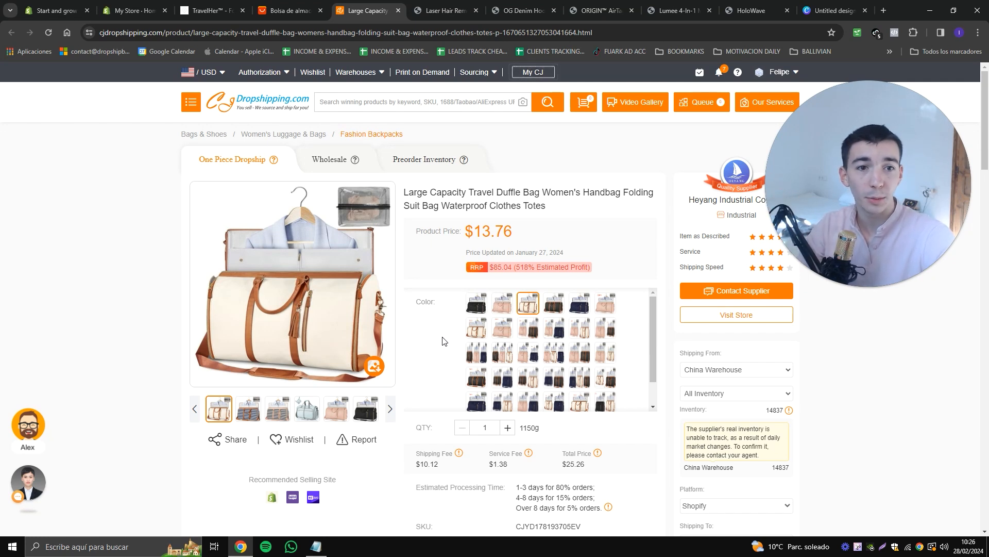
drag(554, 466, 572, 465)
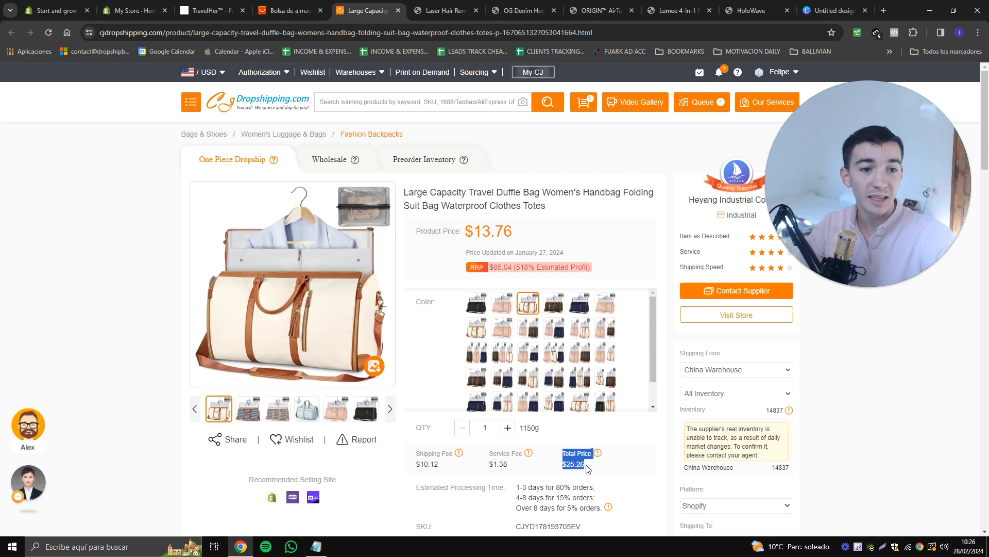
click(586, 468)
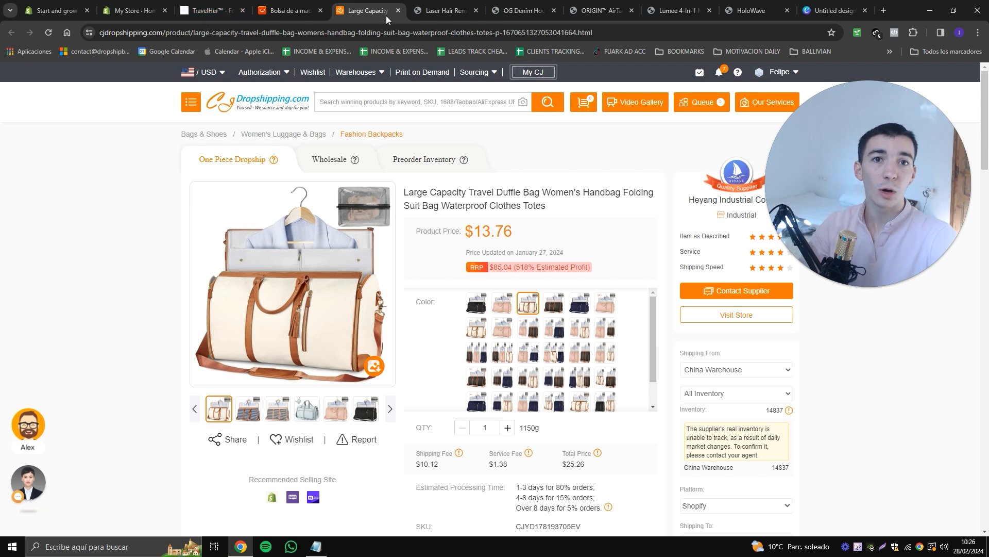
drag(349, 5, 287, 4)
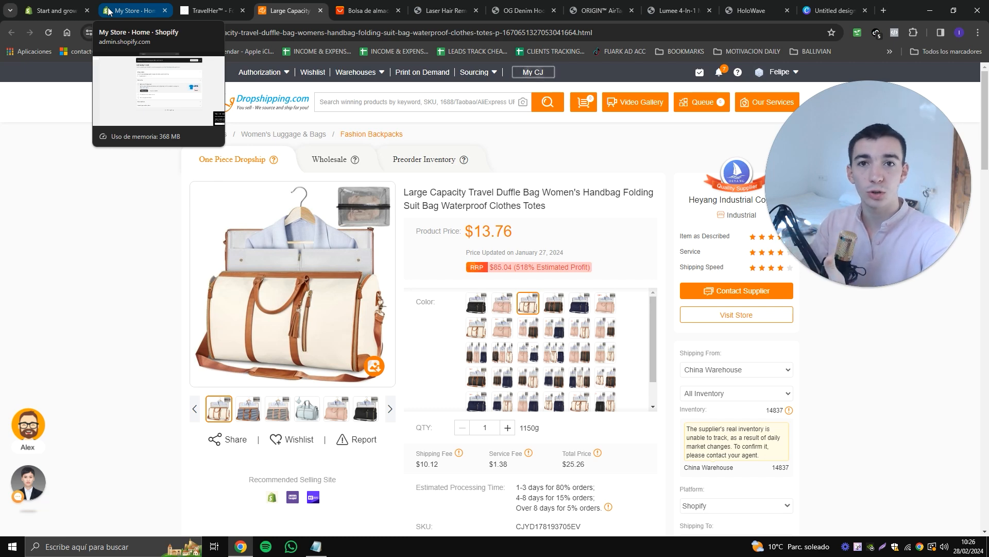
- Place the Canva logo design tab directly after the TravelHer tab and dismiss the terms update notice in Canva
click(198, 11)
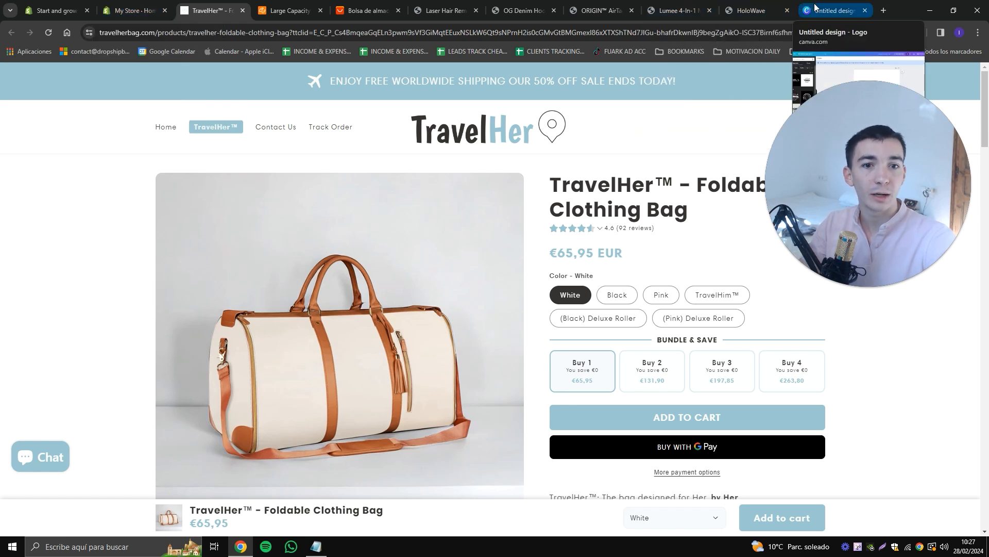
drag(815, 7, 306, 8)
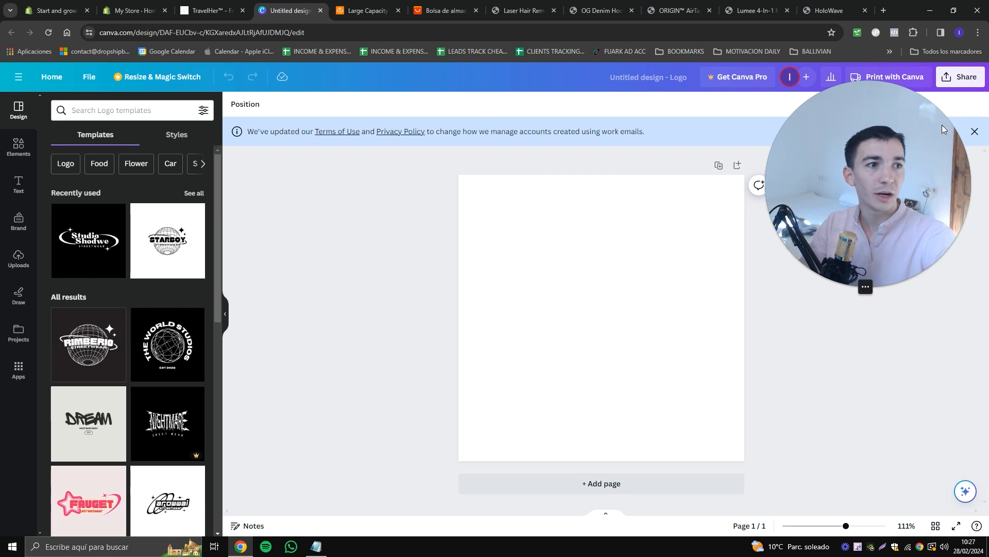
click(975, 131)
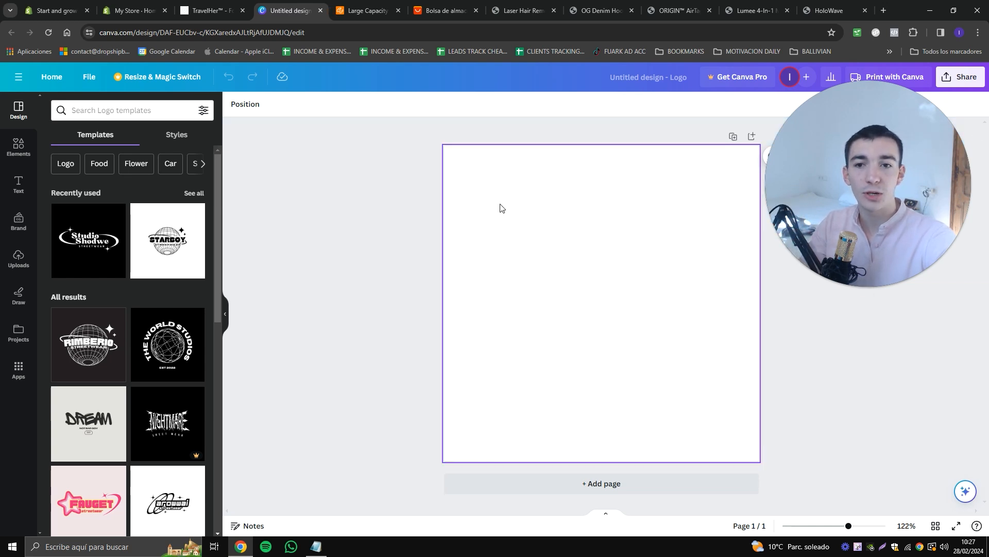
- Review the TravelHer store's logo and product page as a branding reference
click(212, 11)
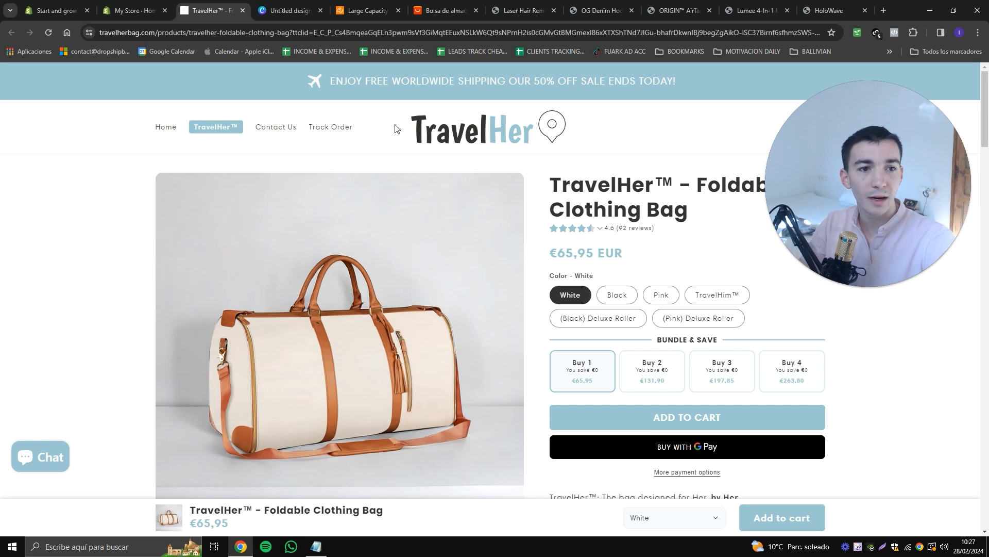
scroll(448, 177, down, 7)
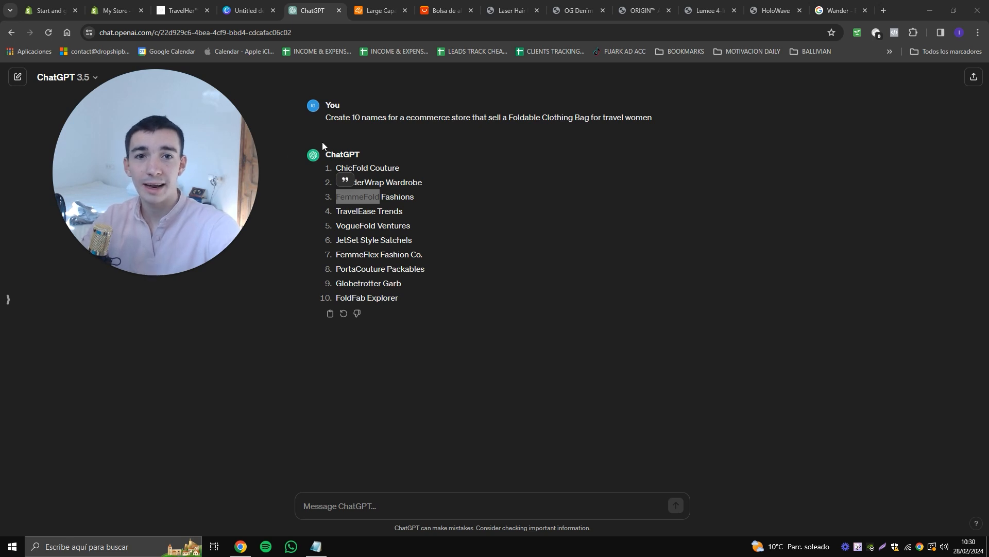
- Review the ChatGPT prompt requesting 10 store names for a foldable clothing bag and the names it suggested
drag(322, 116, 644, 115)
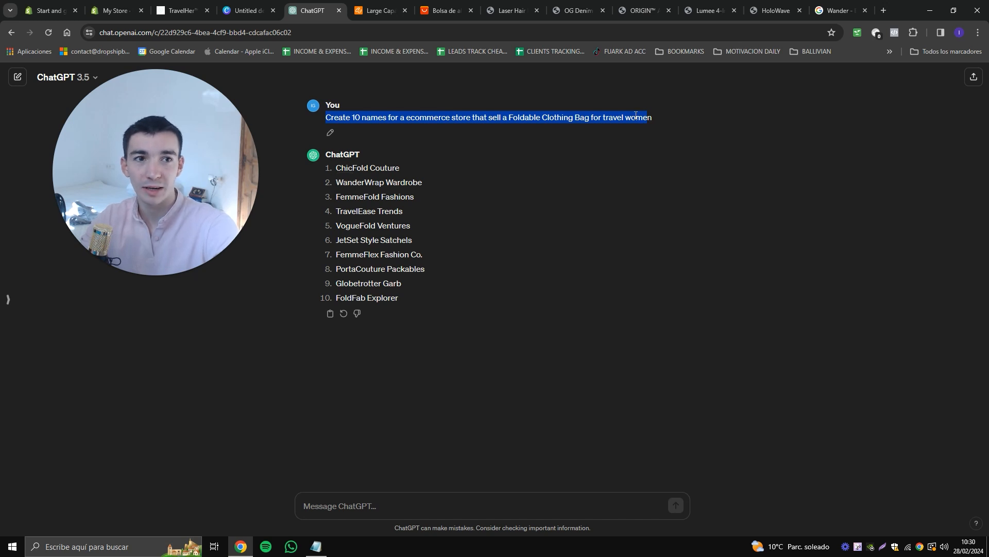
click(641, 114)
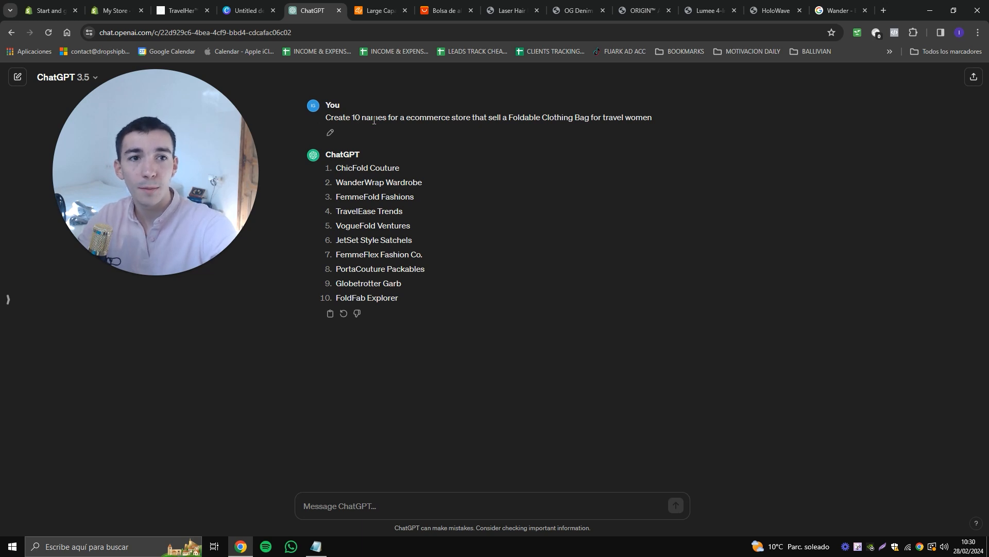
drag(333, 169, 406, 301)
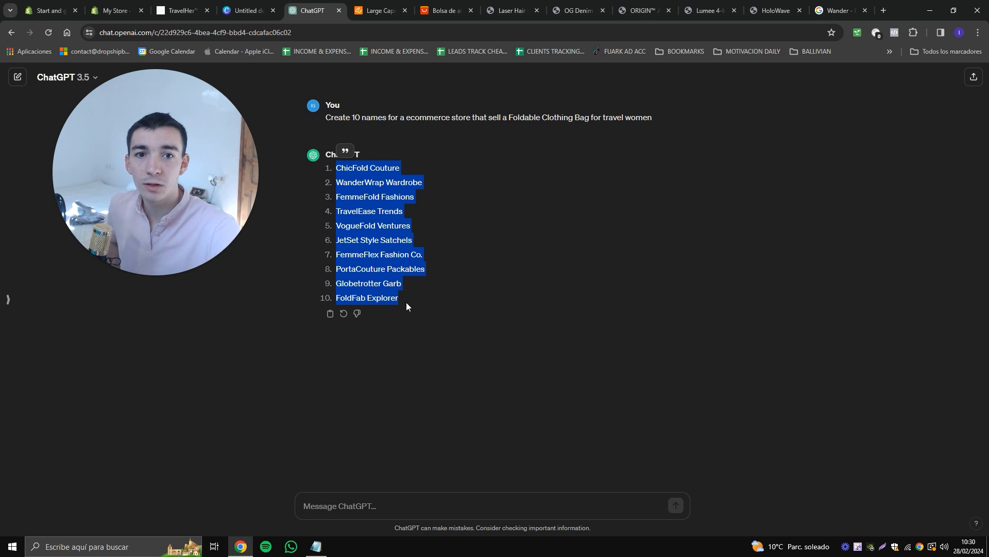
click(406, 302)
- Select the name "FemmeFold" in ChatGPT's list of suggested store names
mouse_move(215, 258)
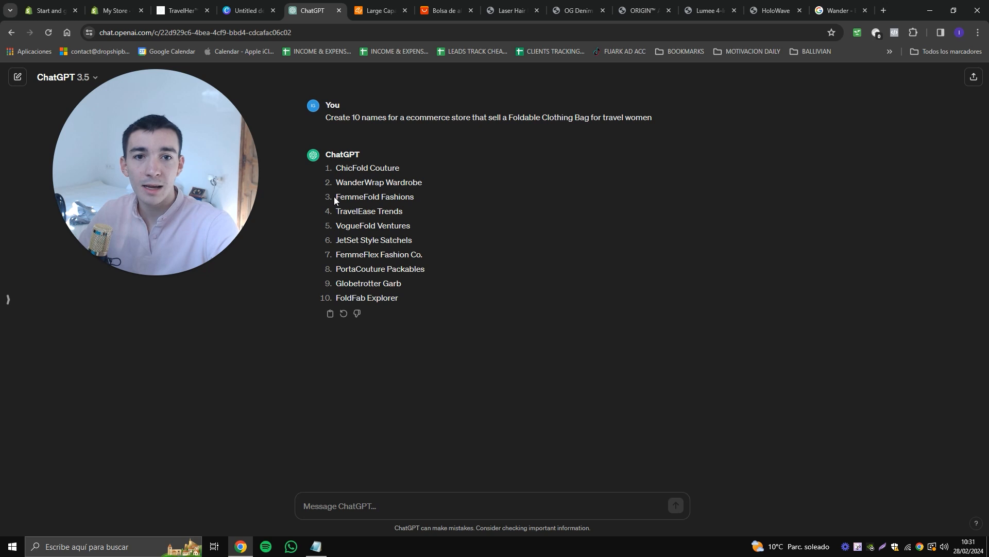
drag(336, 197, 379, 197)
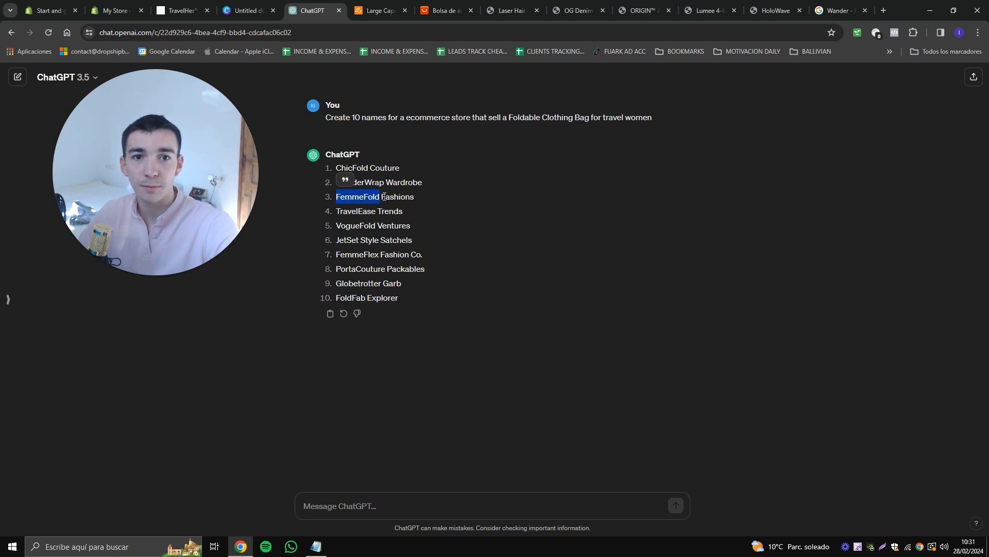
click(372, 197)
drag(336, 196, 380, 196)
- Switch to the blank Canva logo design and search the logo templates for "travel"
click(246, 11)
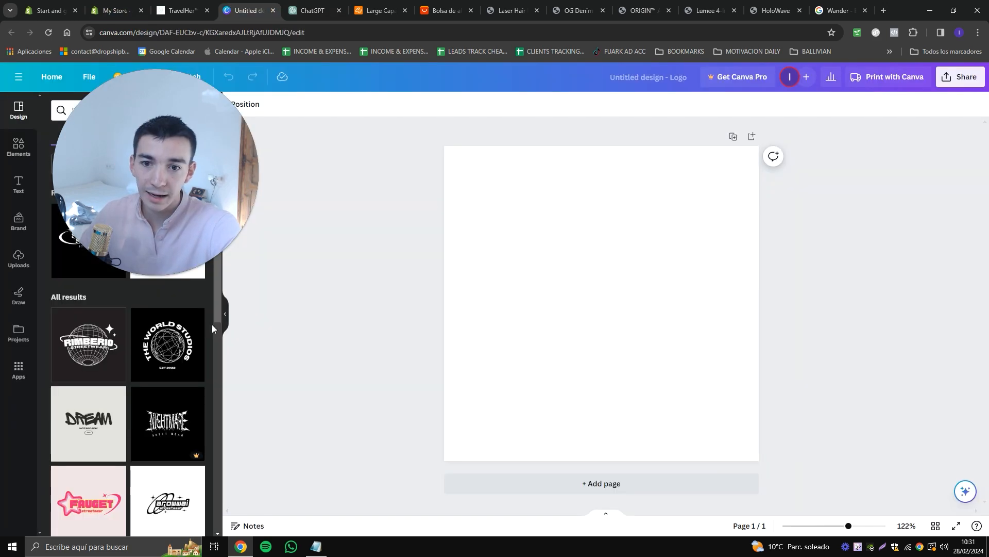
drag(199, 152, 917, 101)
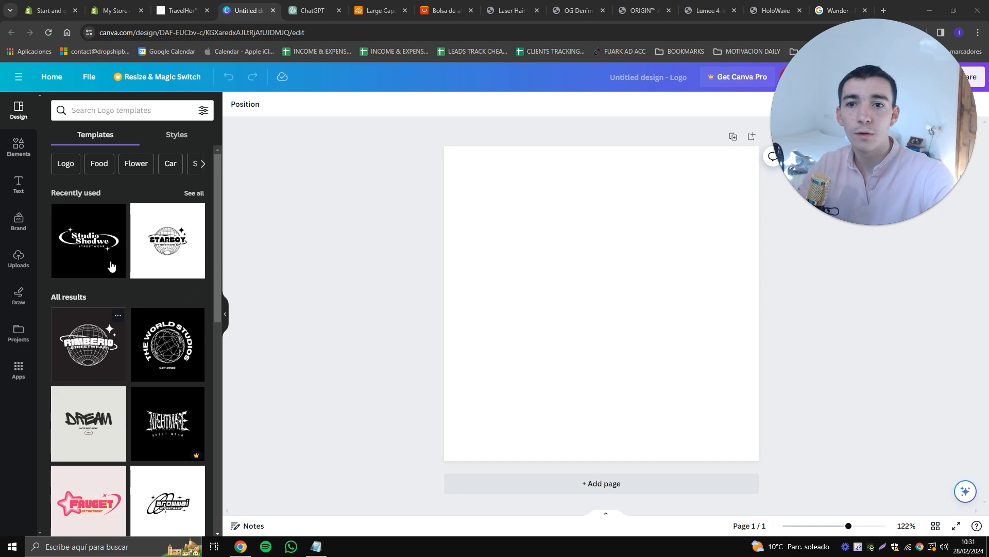
scroll(105, 299, down, 7)
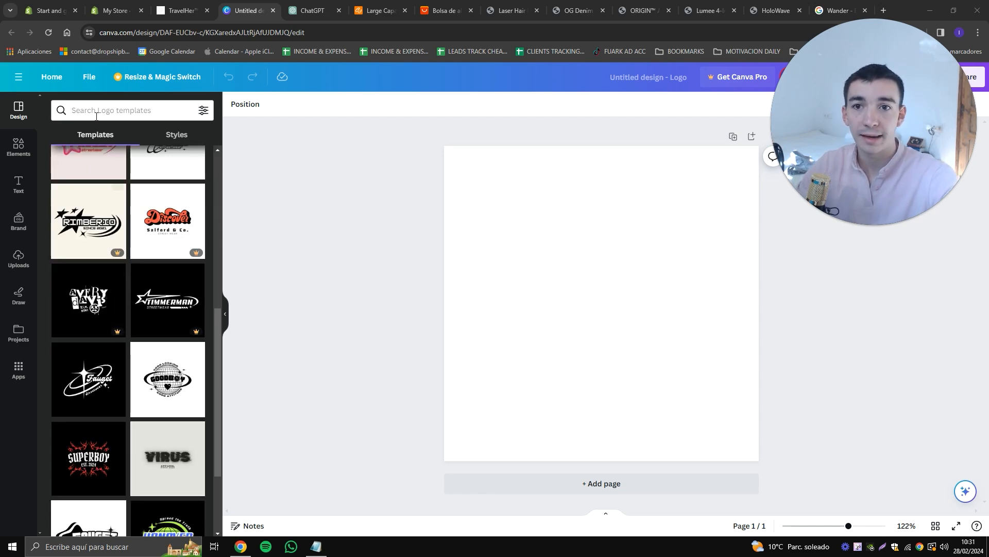
click(96, 113)
text(travel)
key(Return)
- Compare the travel templates with the TravelHer logo, apply the "Blue and White Modern Travel Logo" template and open its background color for editing
click(180, 10)
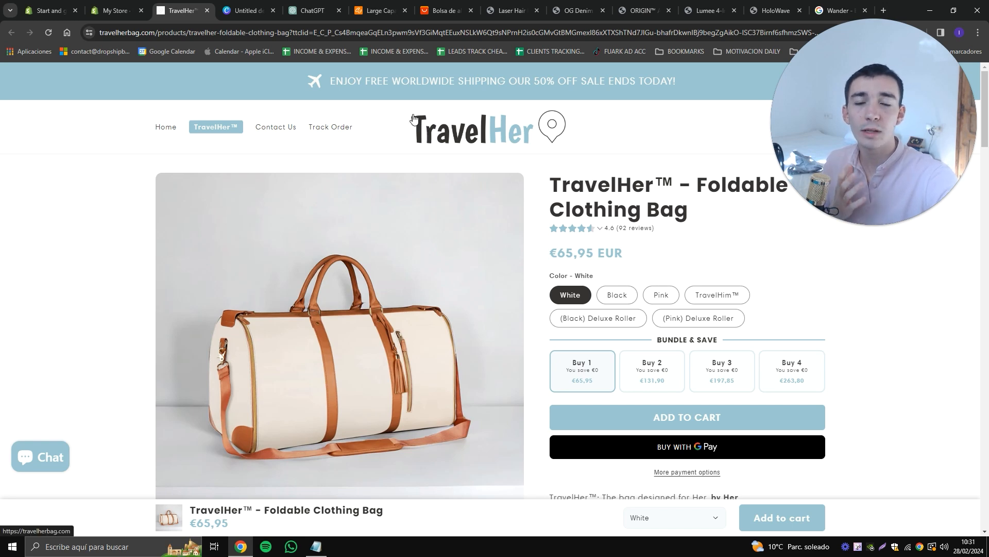
click(248, 11)
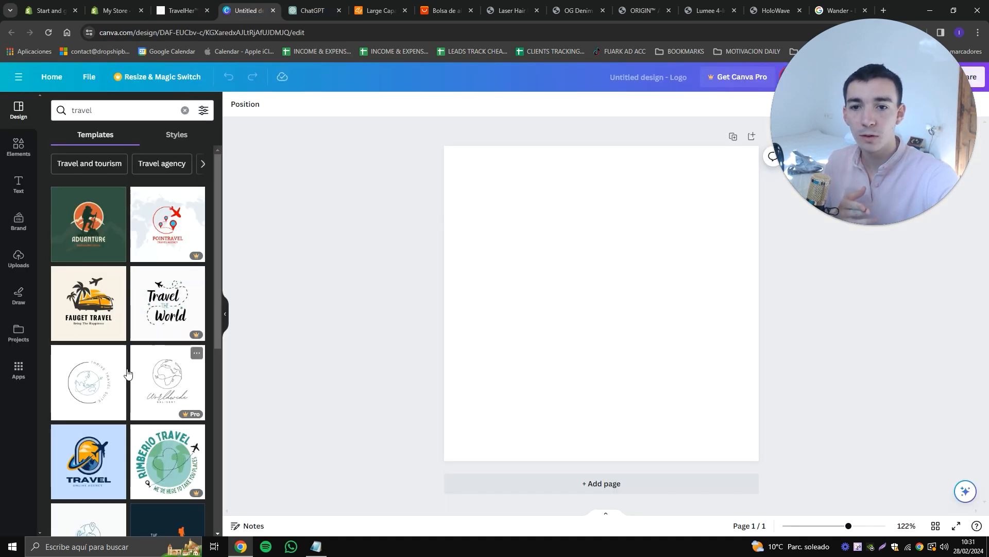
scroll(77, 414, down, 1)
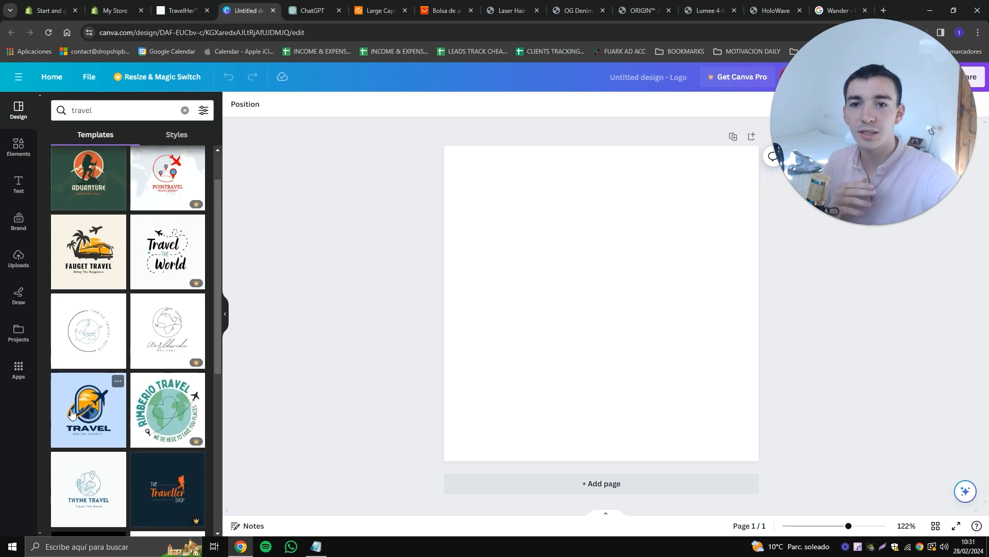
scroll(62, 410, up, 1)
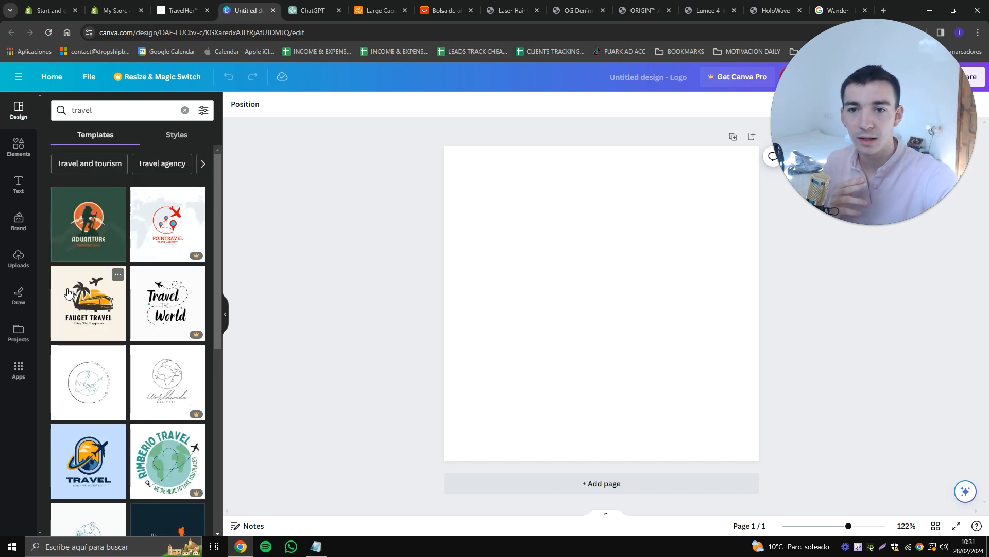
scroll(96, 340, down, 3)
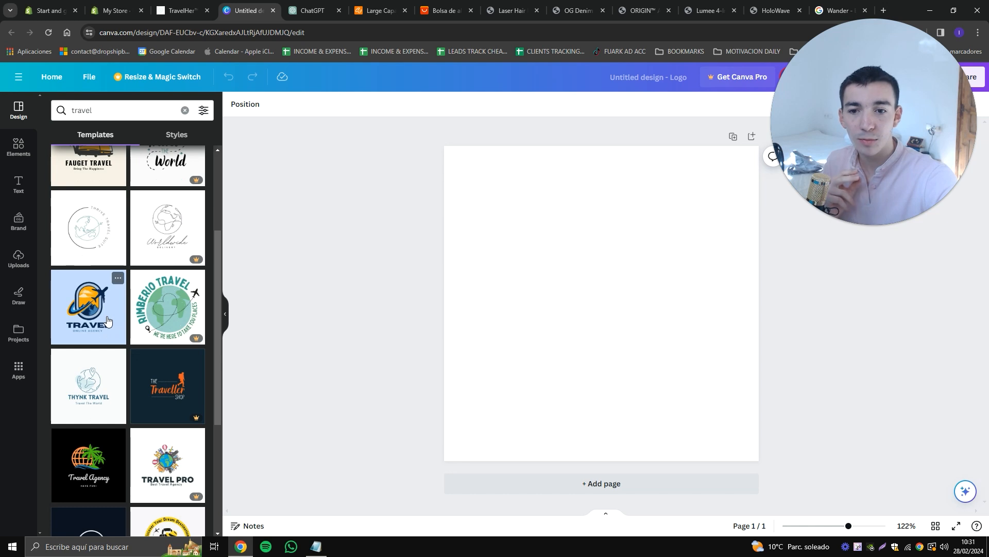
scroll(85, 375, down, 2)
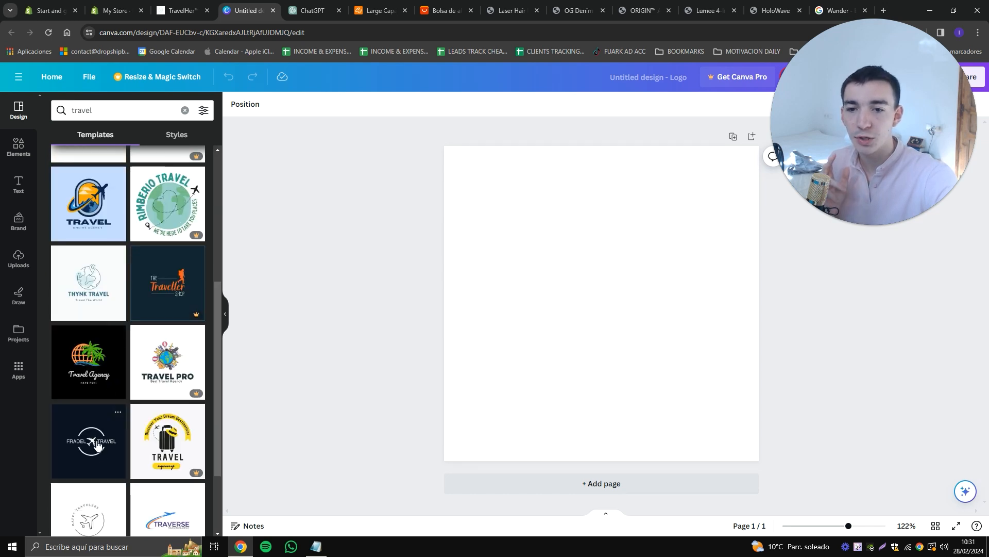
click(93, 462)
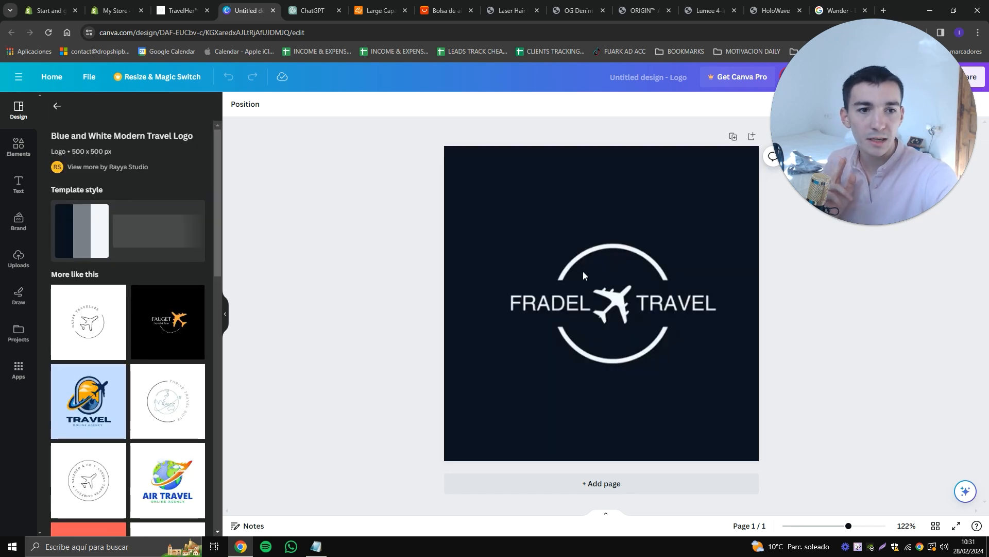
click(517, 252)
click(235, 104)
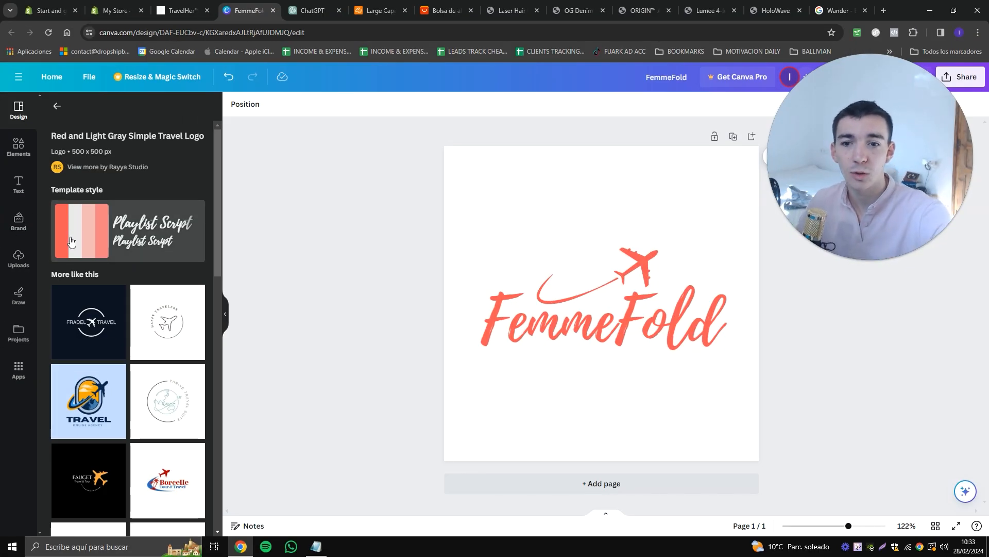
- Examine the templates similar to the FemmeFold logo and check the color settings of the logo's text in Canva
scroll(98, 297, down, 10)
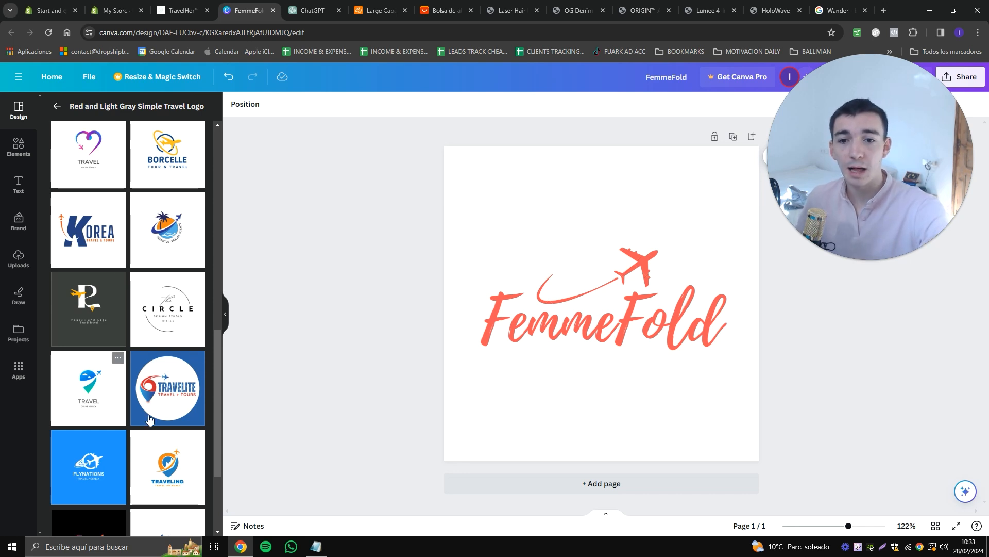
scroll(138, 422, down, 3)
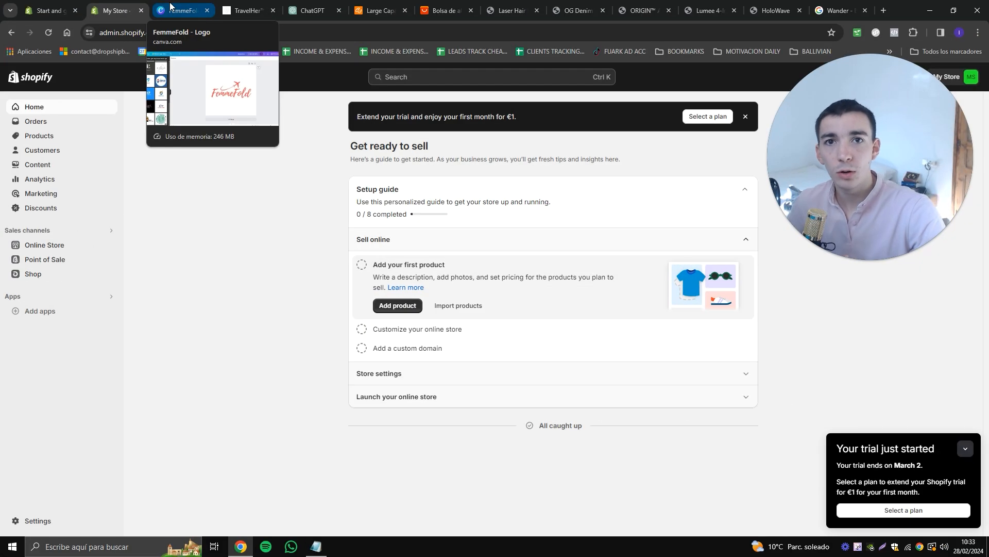
click(170, 7)
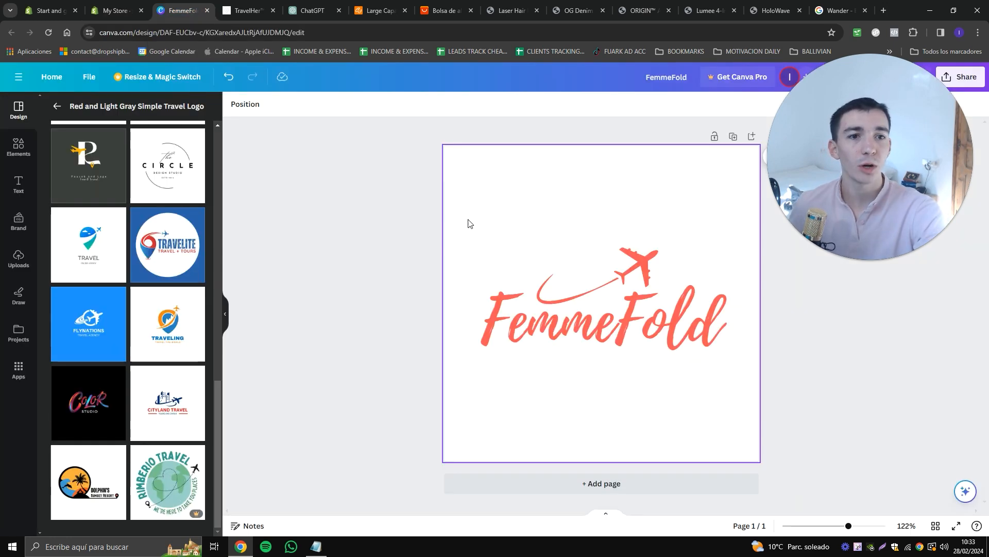
click(541, 326)
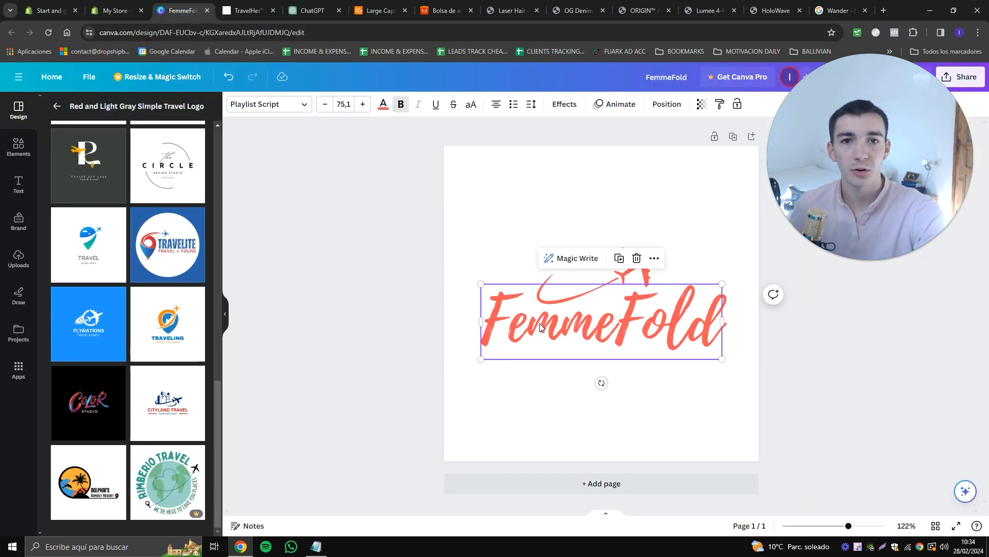
click(383, 104)
click(482, 201)
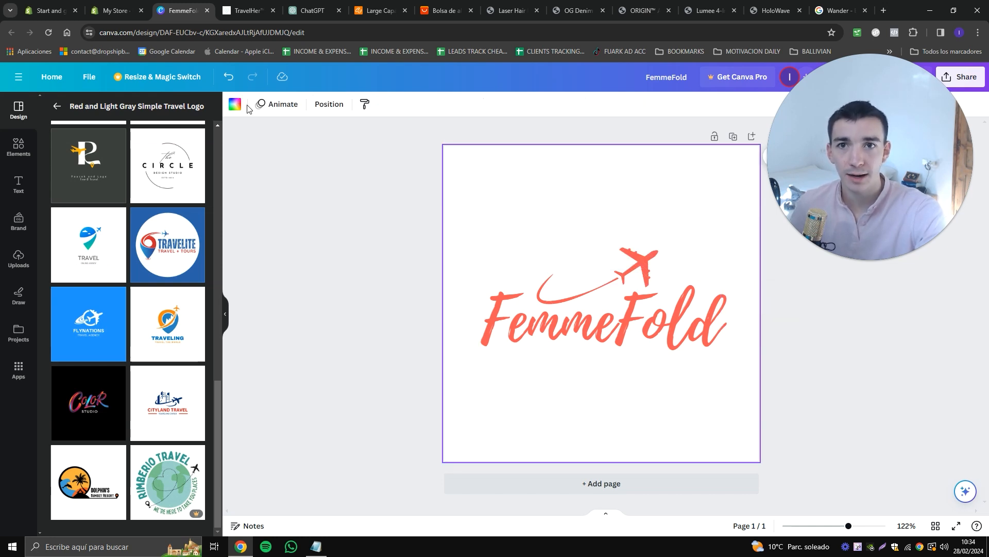
- Switch to the Shopify admin, review the available subscription plans and leave the plan page without choosing one
click(113, 4)
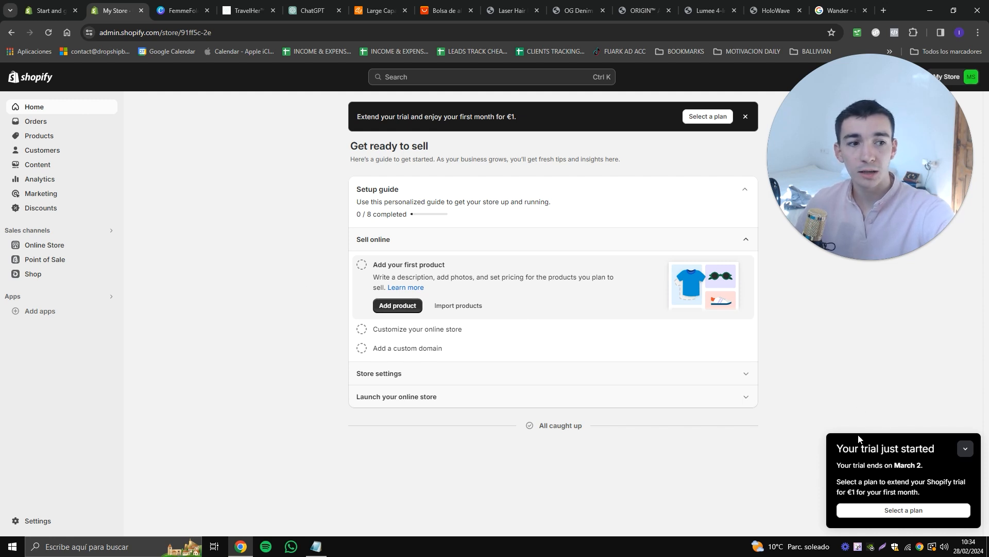
click(897, 514)
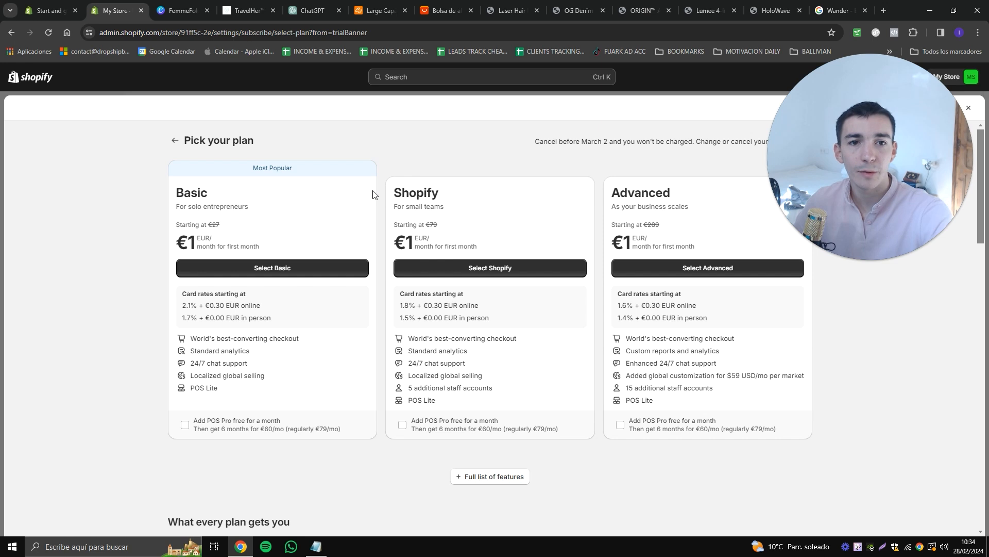
click(175, 141)
- Add the free Sense theme to the online store's theme library and publish it as the current theme
click(47, 247)
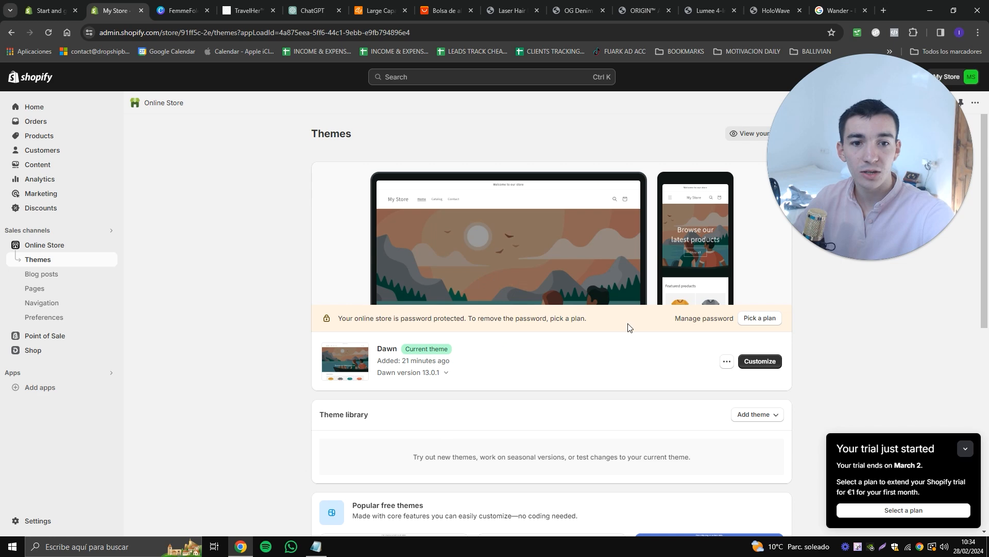
scroll(339, 248, down, 6)
scroll(421, 412, up, 6)
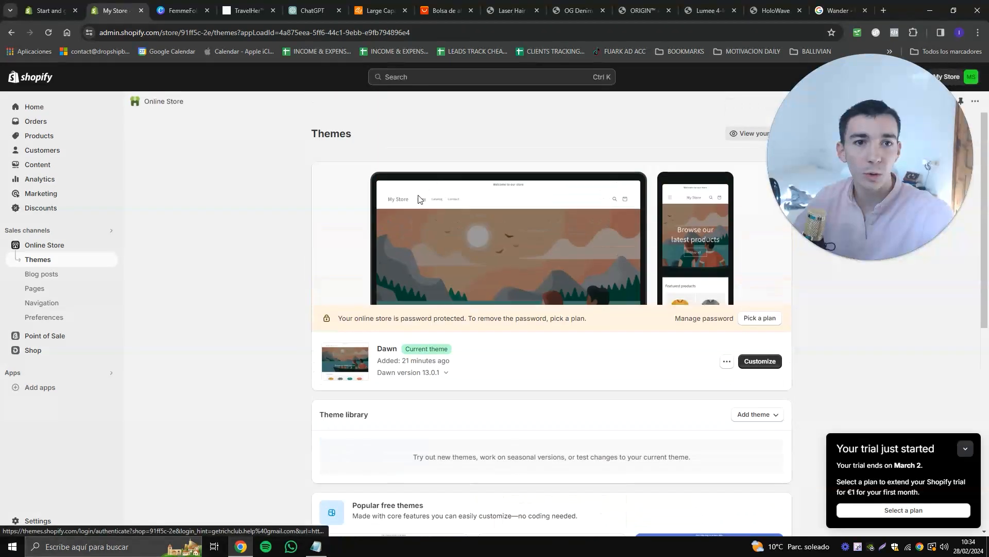
scroll(553, 236, down, 7)
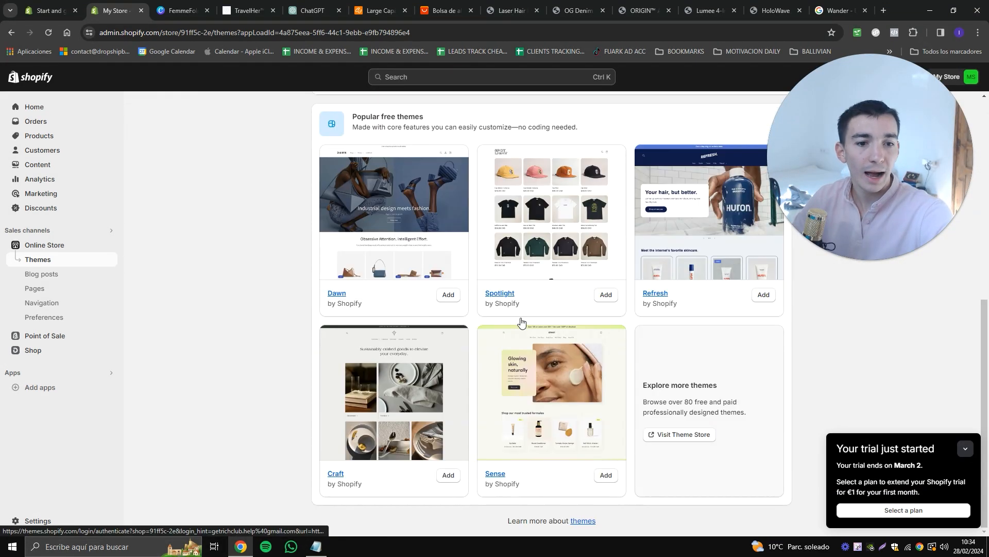
click(608, 477)
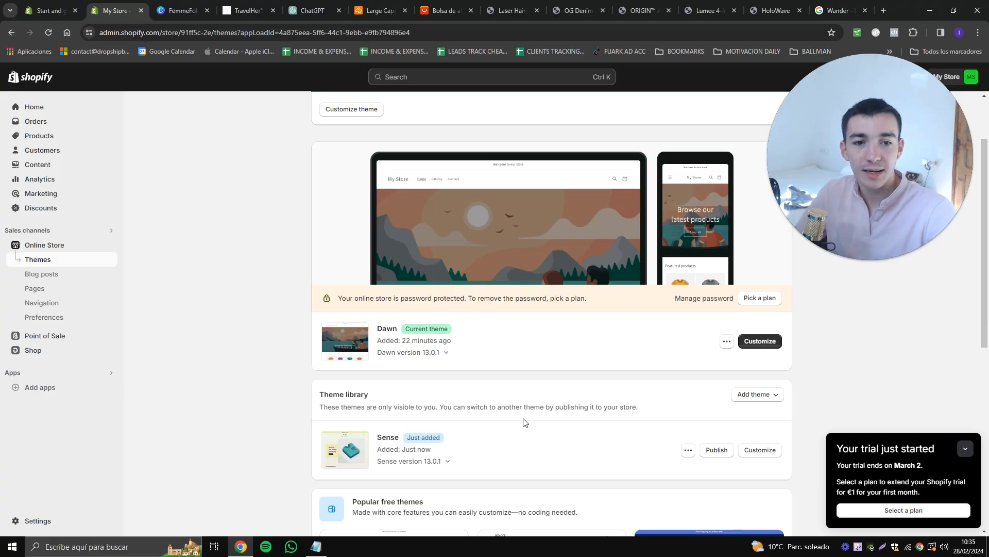
click(717, 451)
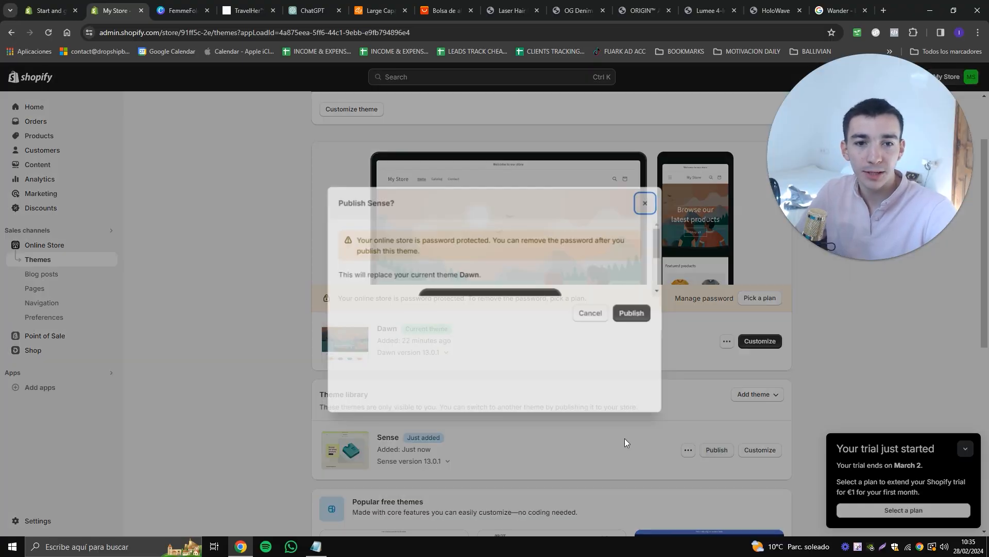
click(627, 389)
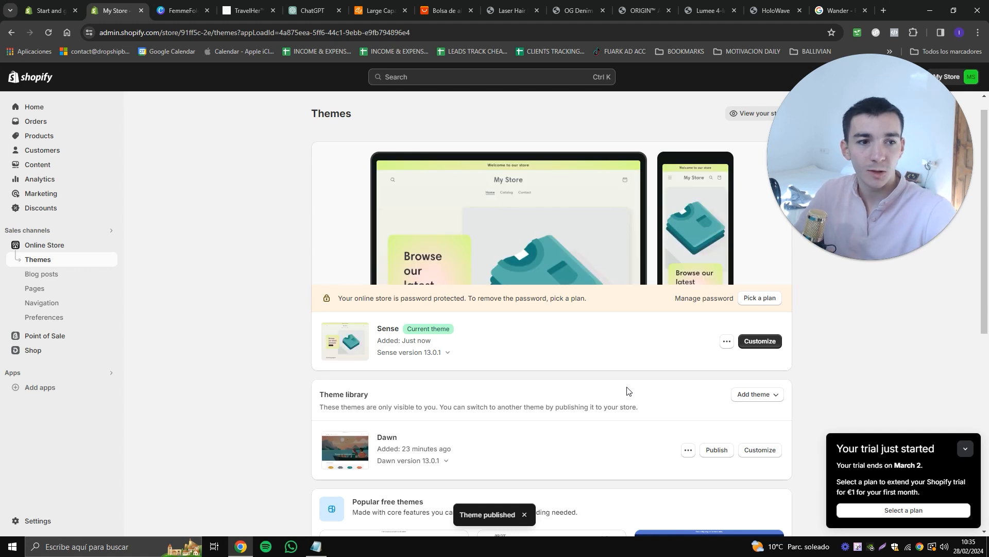
- Open the Sense theme for customization and upload the FemmeFold image as the logo in the theme settings
click(771, 343)
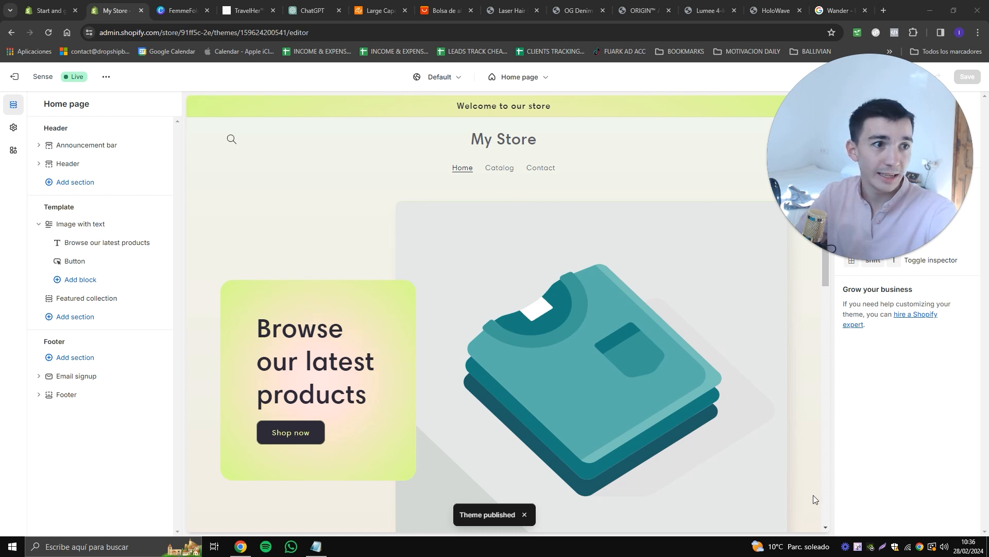
click(14, 127)
click(73, 129)
click(93, 175)
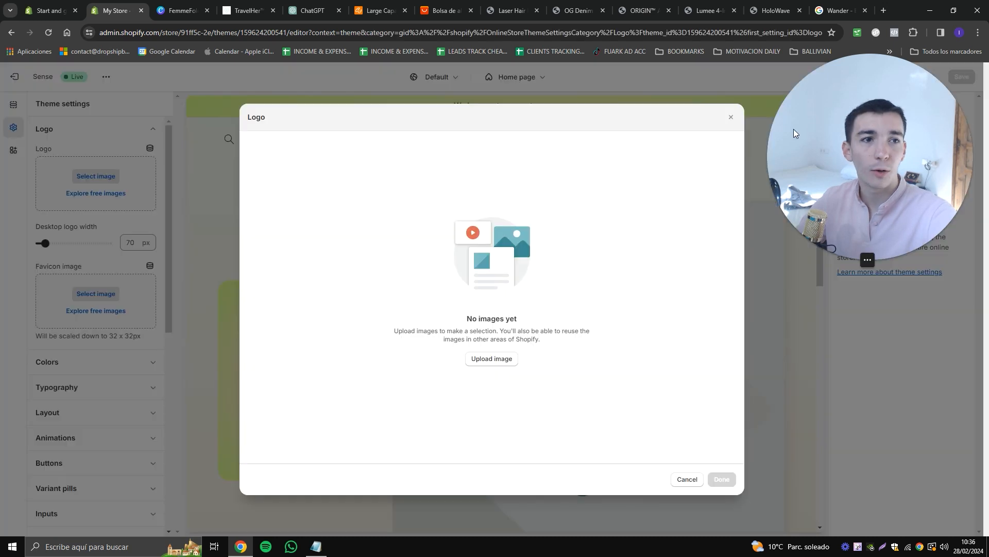
click(489, 359)
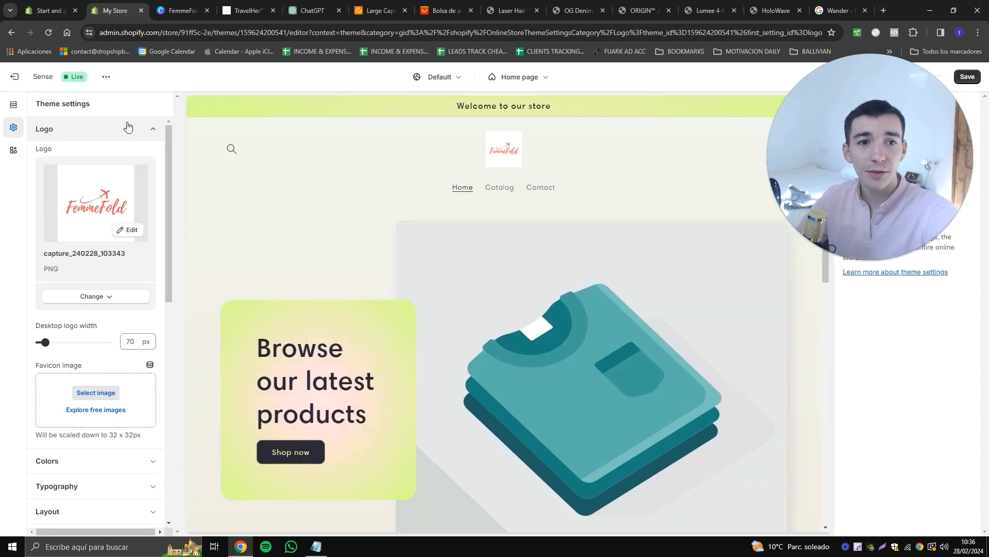
click(127, 127)
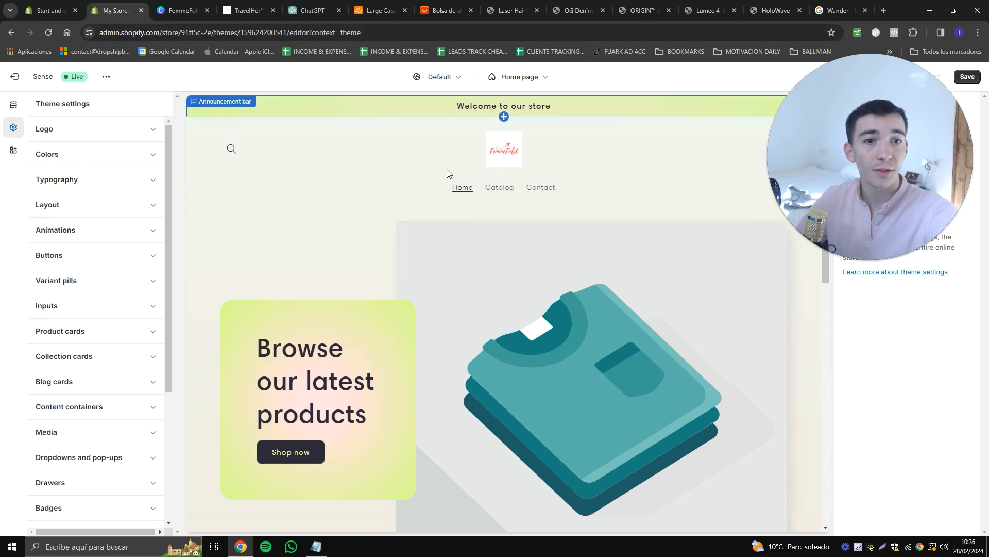
- Check the FemmeFold logo's colors in Canva and open the background gradient of Scheme 1 in the theme's color settings
click(110, 159)
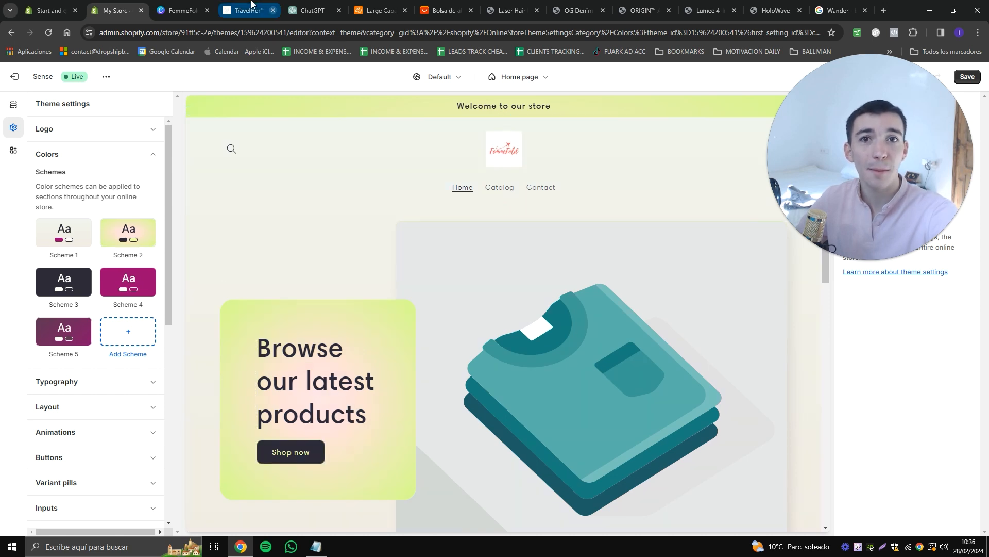
click(180, 11)
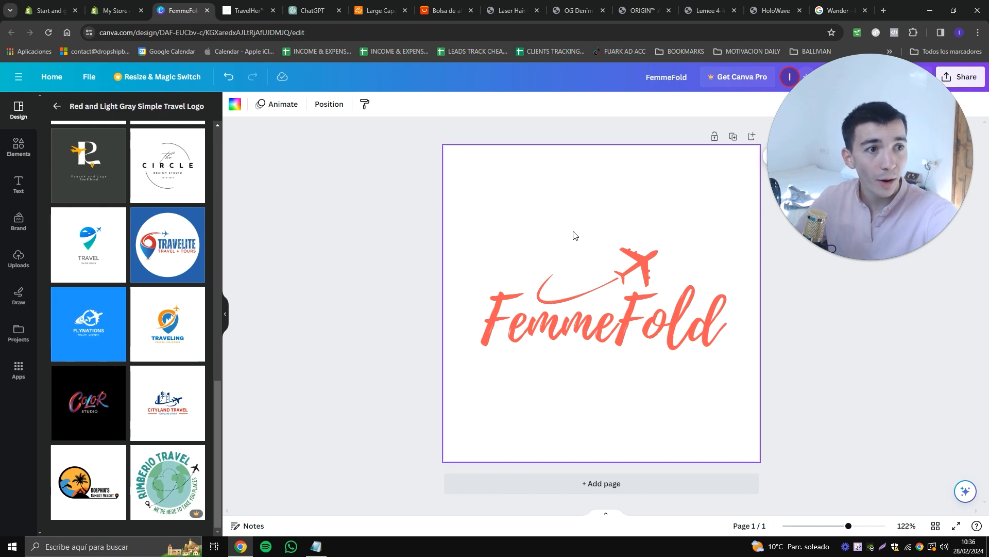
click(115, 4)
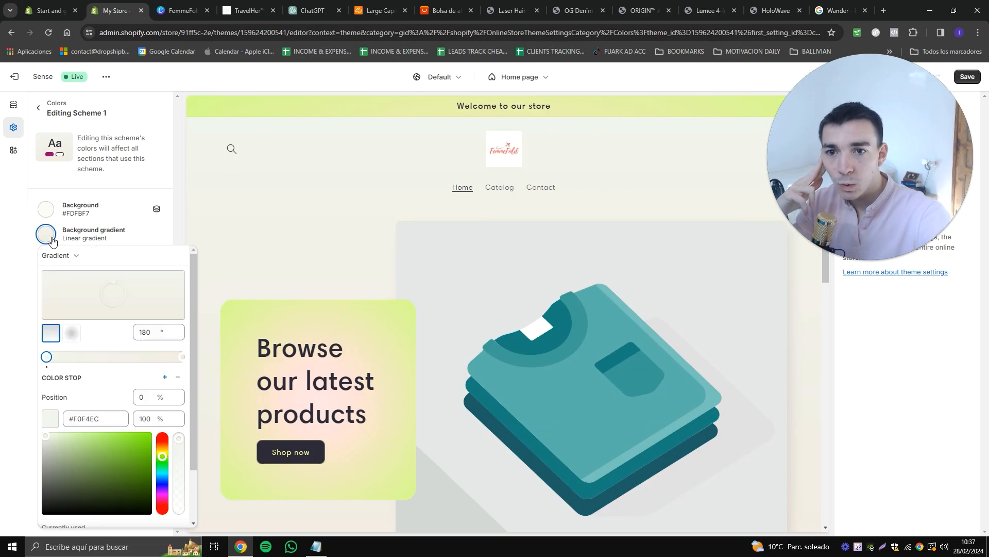
click(50, 193)
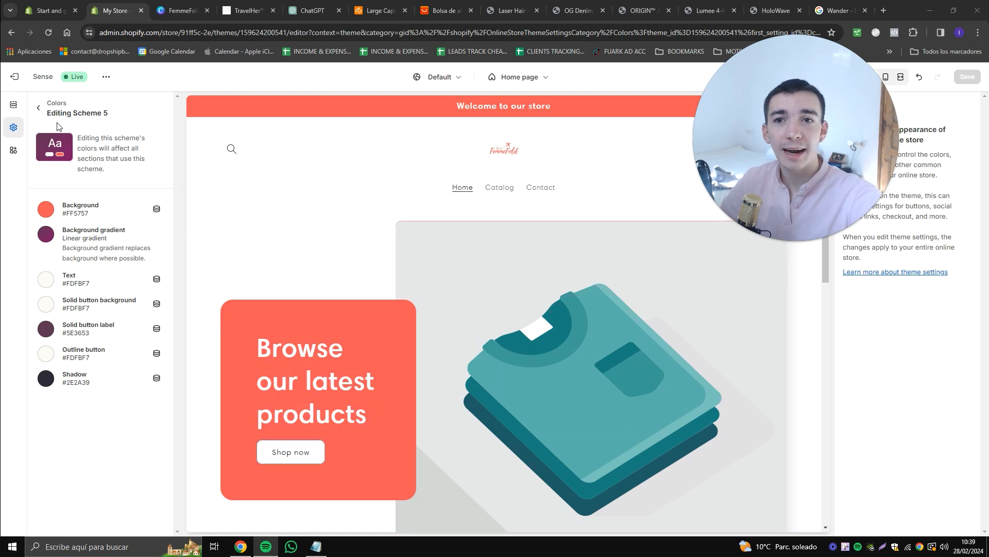
- Return from Scheme 5 to the list of color schemes and review the home page preview down to the footer
click(38, 107)
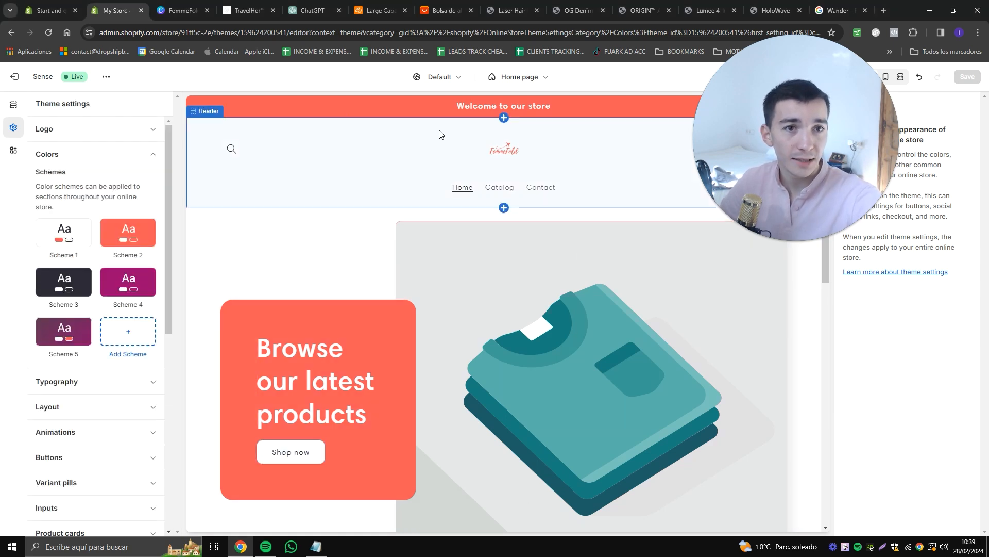
scroll(479, 410, down, 10)
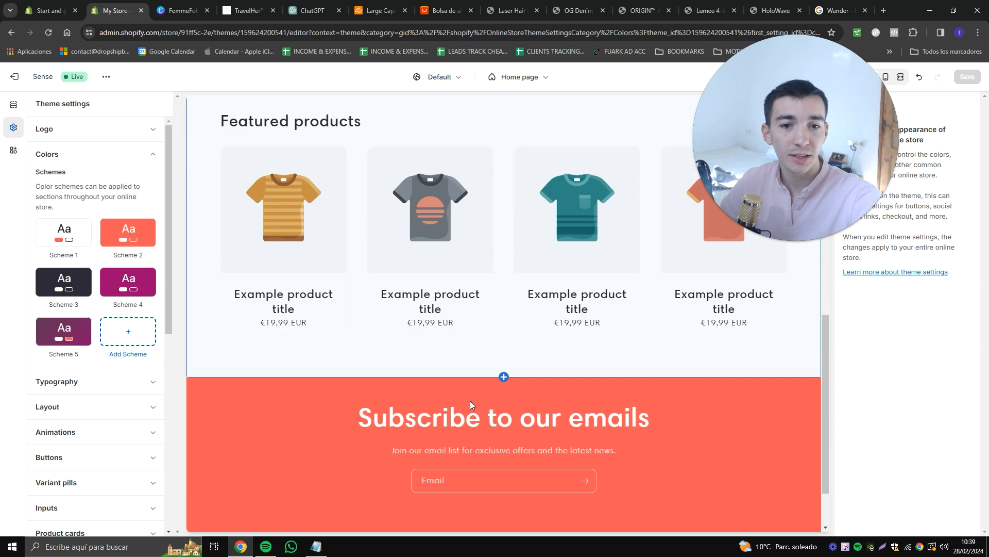
scroll(470, 404, down, 2)
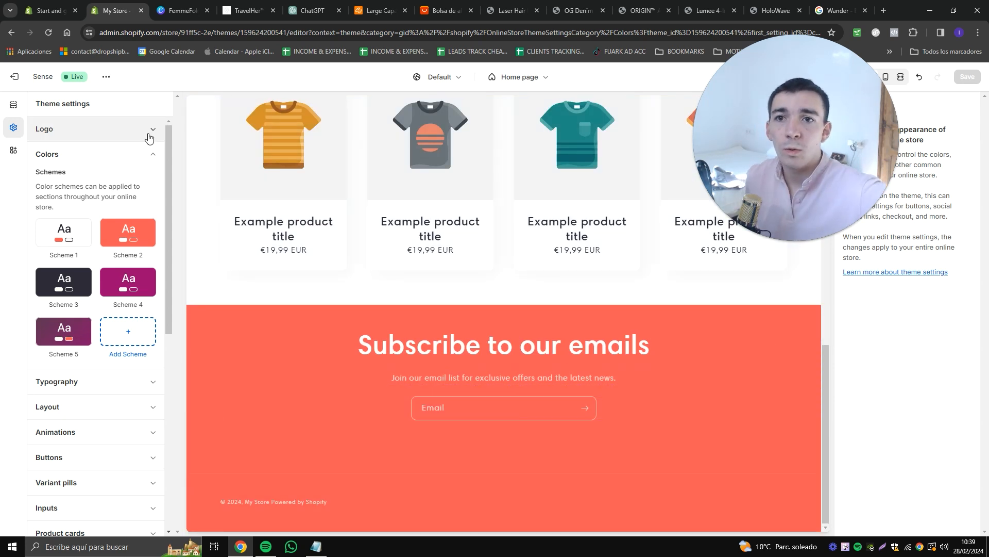
- Leave the theme editor and examine the TravelHer product page's photos, including the bag's dimension image, and its description
click(15, 77)
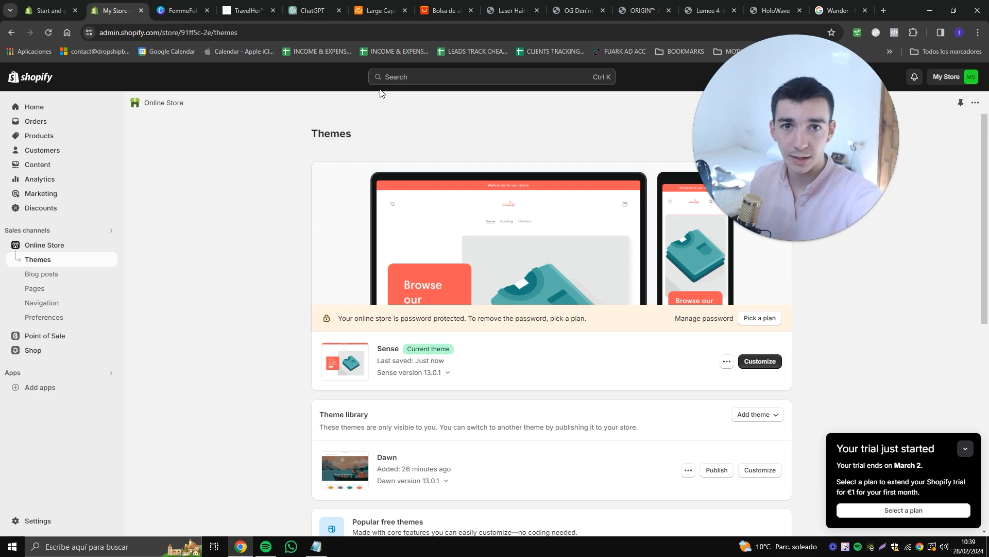
click(247, 10)
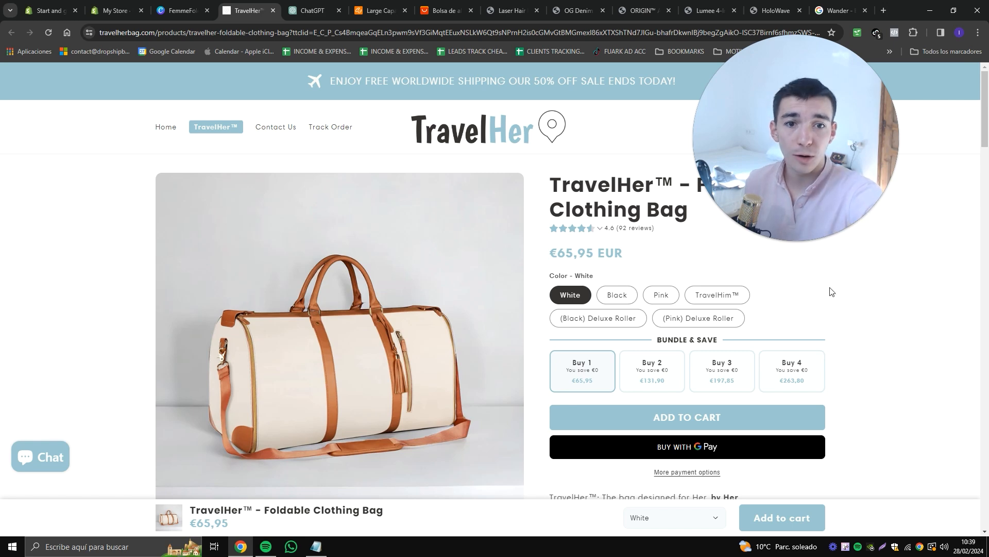
scroll(469, 324, down, 3)
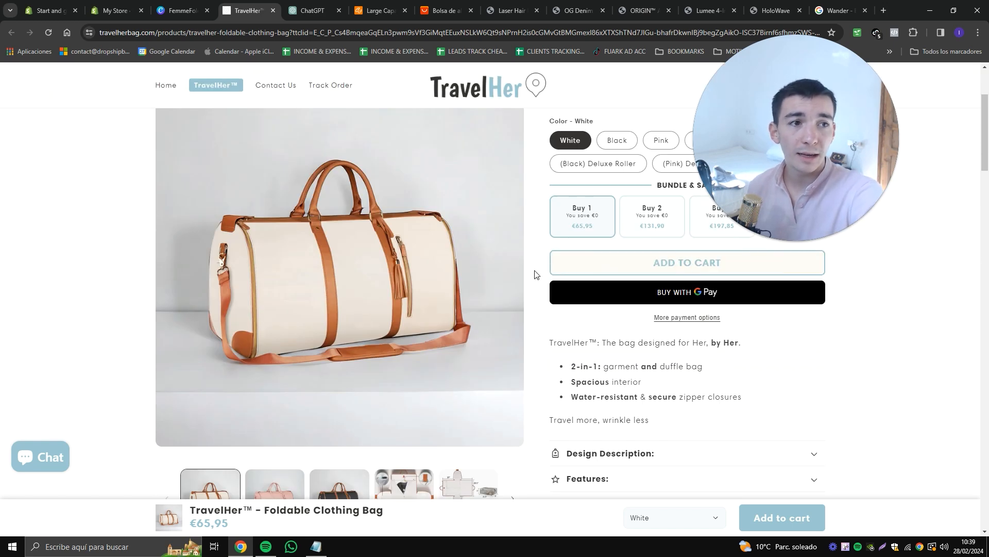
scroll(301, 295, down, 3)
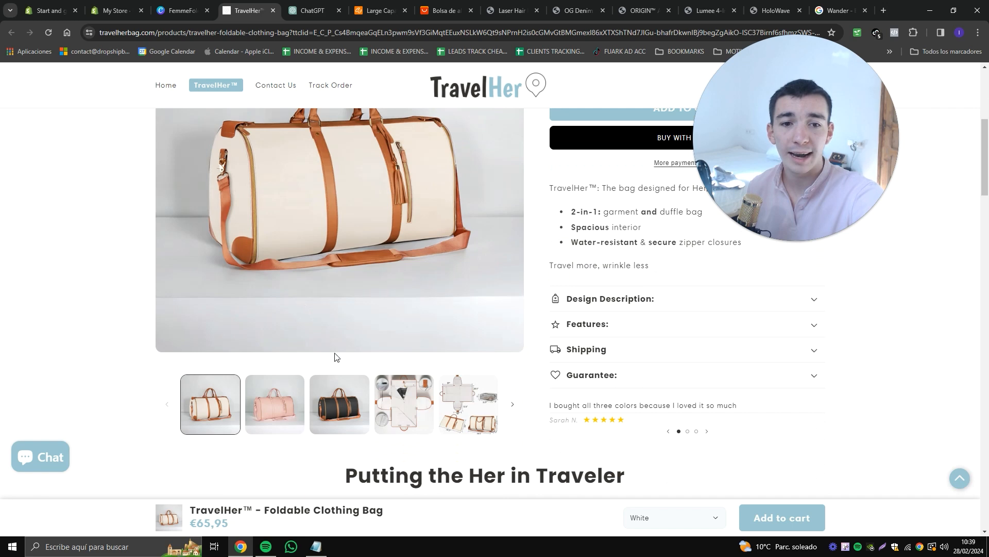
click(404, 402)
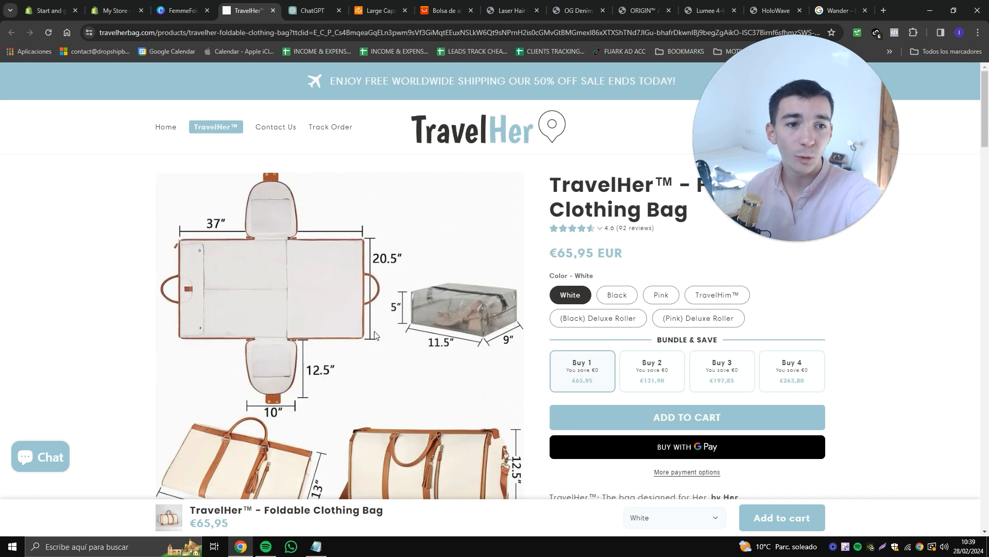
scroll(243, 247, down, 5)
- Compare the CJ Dropshipping supplier's photos of the travel duffle bag with the white and pink bag photos on the TravelHer page
click(313, 10)
click(376, 10)
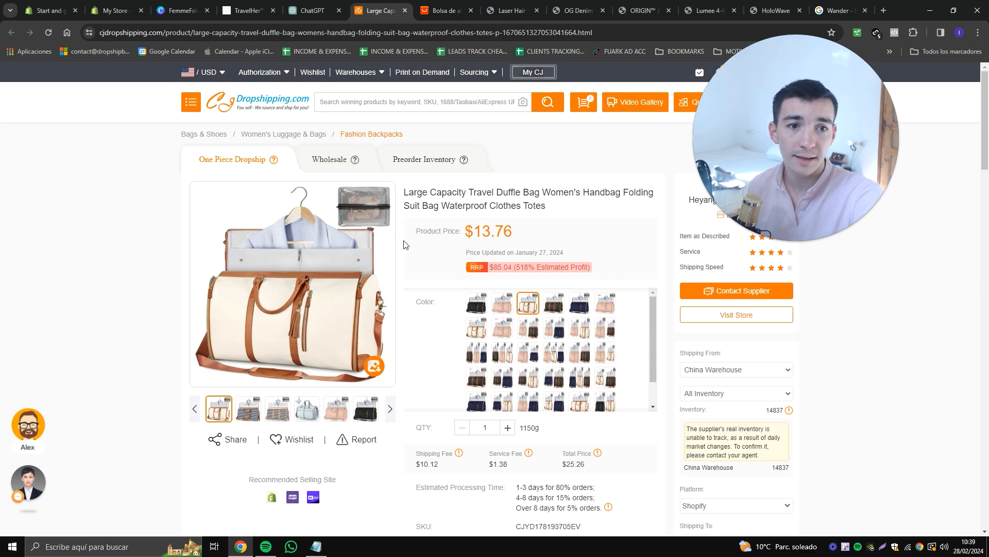
click(195, 411)
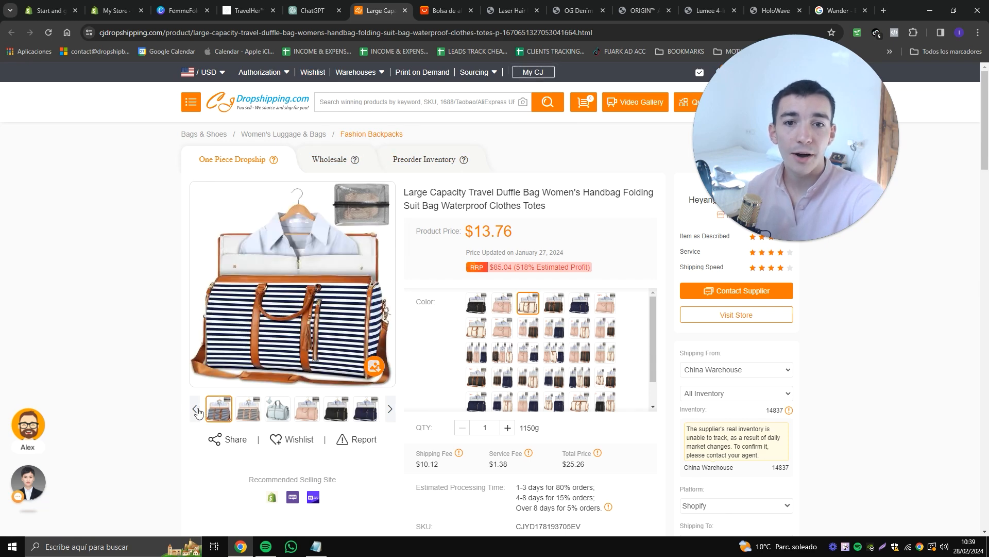
click(207, 412)
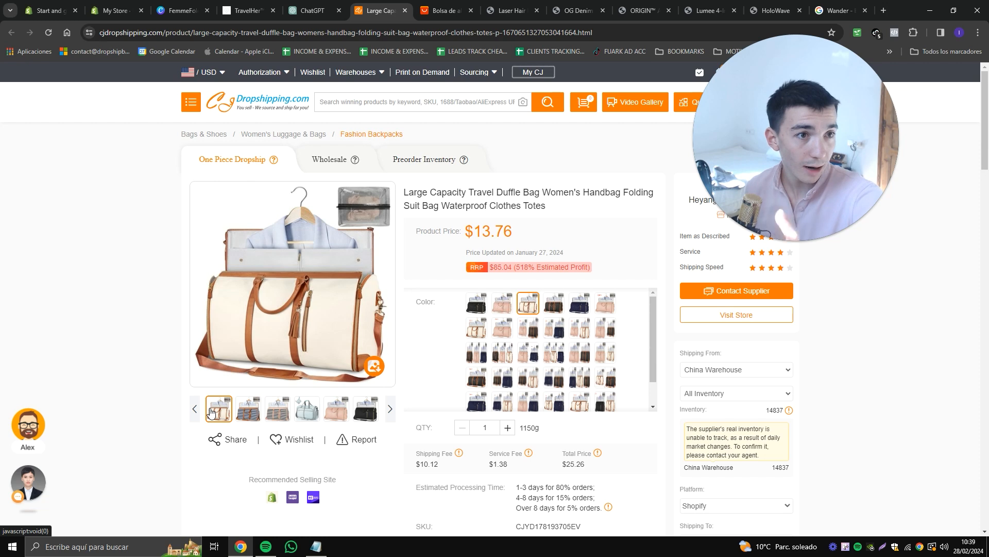
click(249, 10)
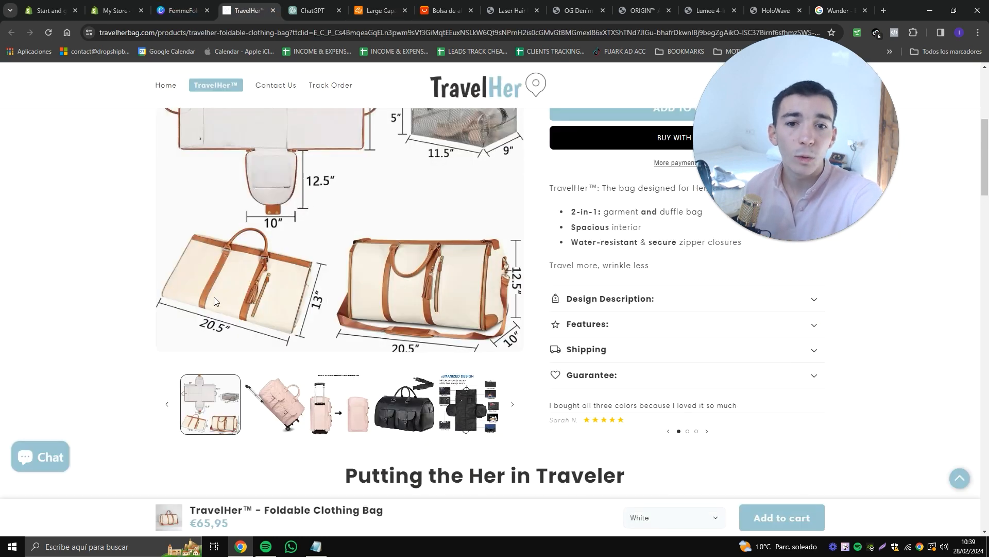
click(165, 405)
click(217, 411)
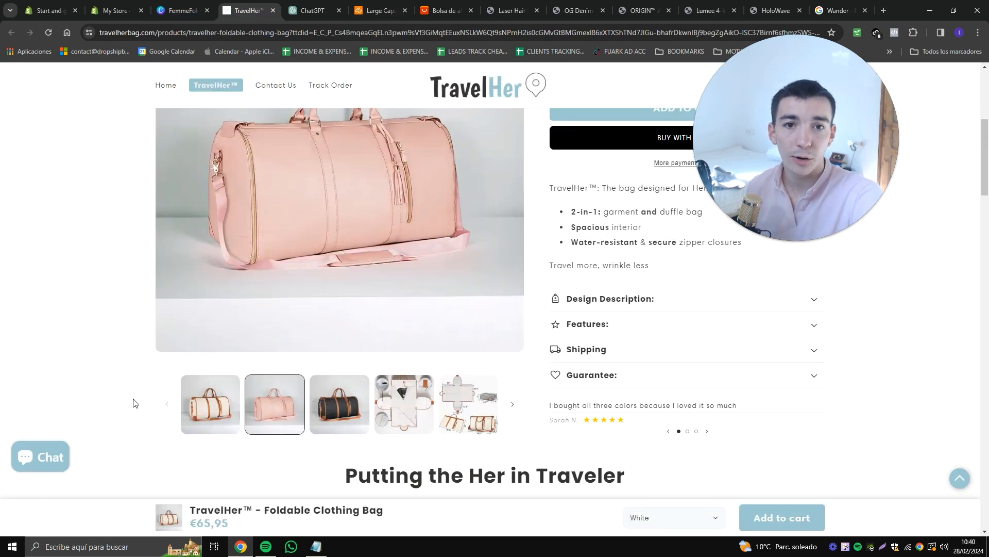
scroll(134, 399, up, 3)
scroll(133, 398, down, 3)
scroll(122, 371, up, 6)
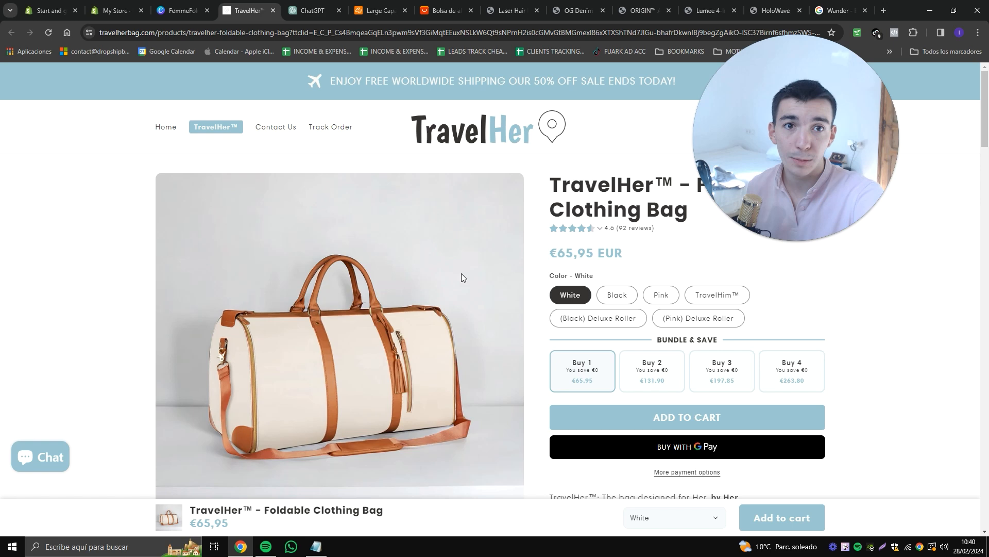
- Search the Shopify admin for "copy", continue in the app store, and install the EcomApps - Copy AI app
click(116, 11)
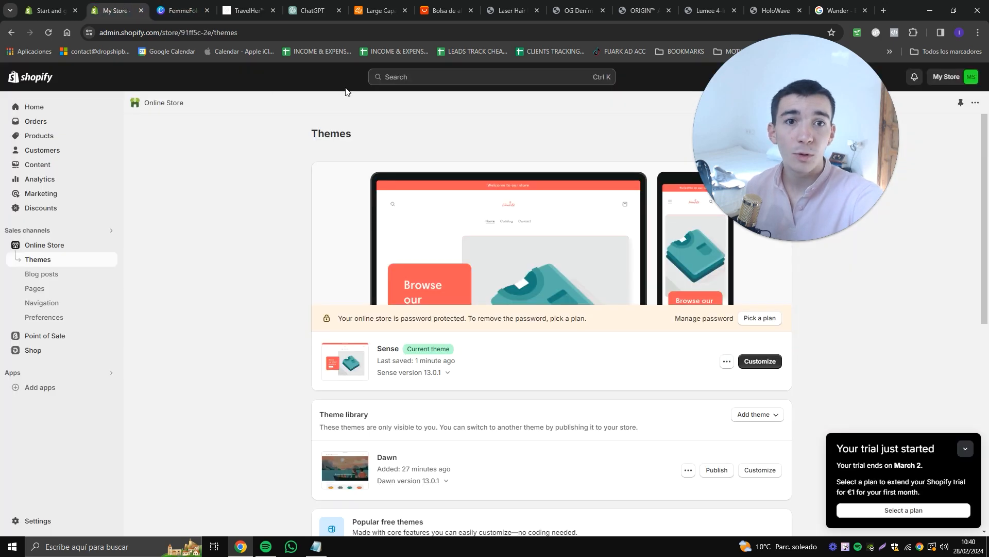
click(380, 77)
text(copy)
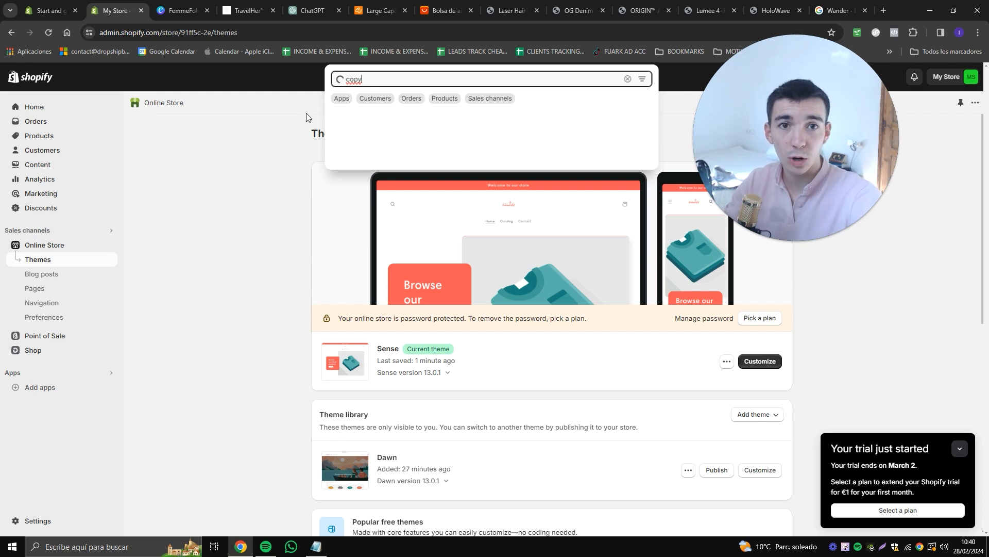
click(427, 171)
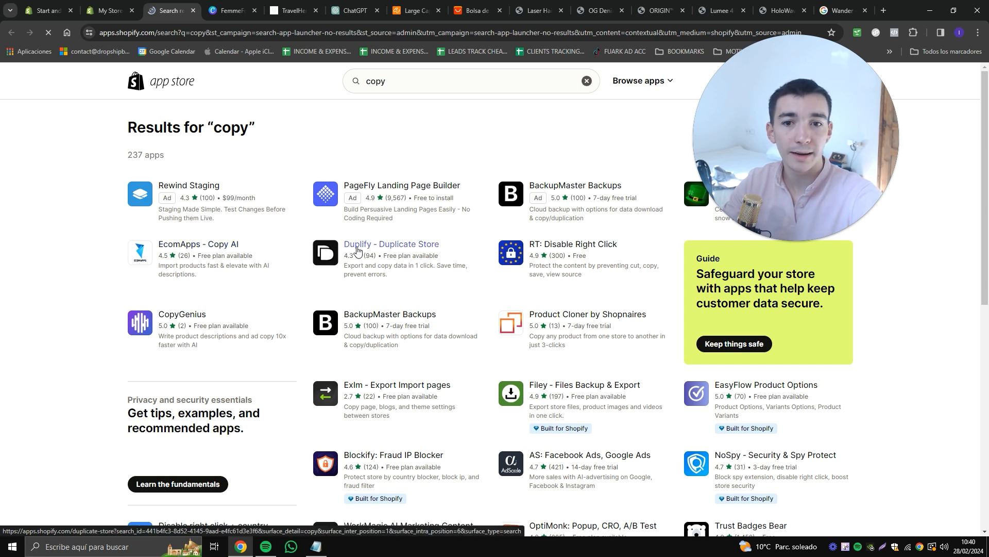
click(184, 250)
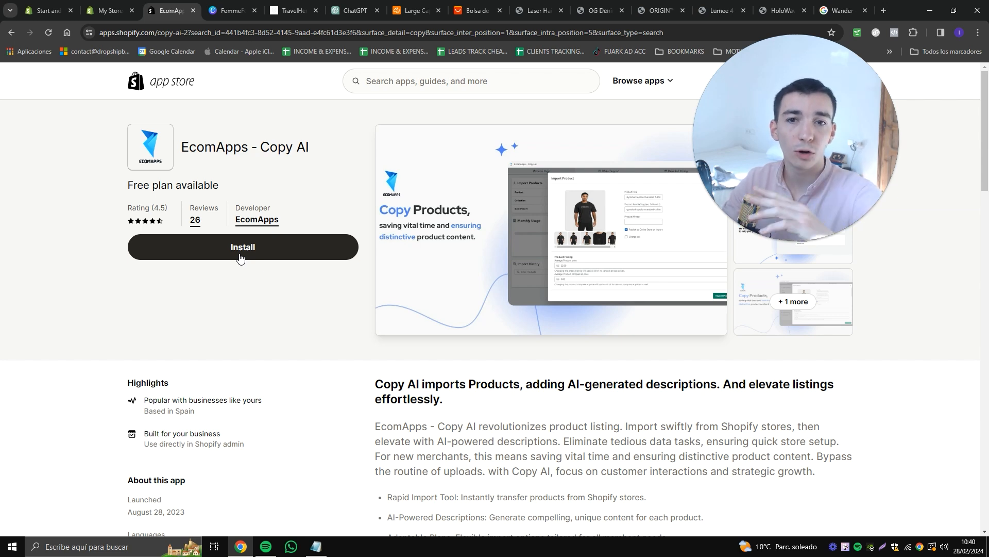
click(239, 256)
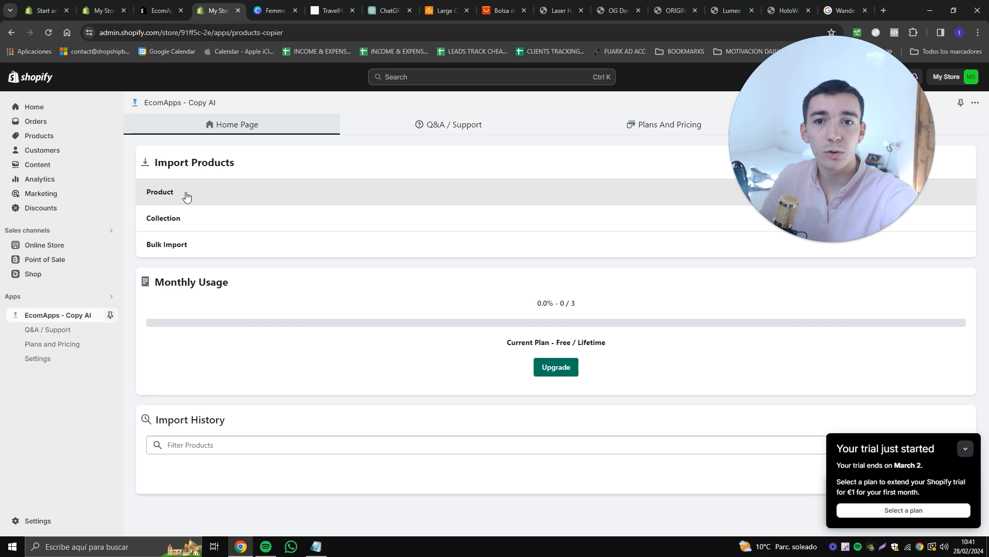
- Start a single-product import in Copy AI with the full URL copied from the TravelHer product page
triple_click(148, 162)
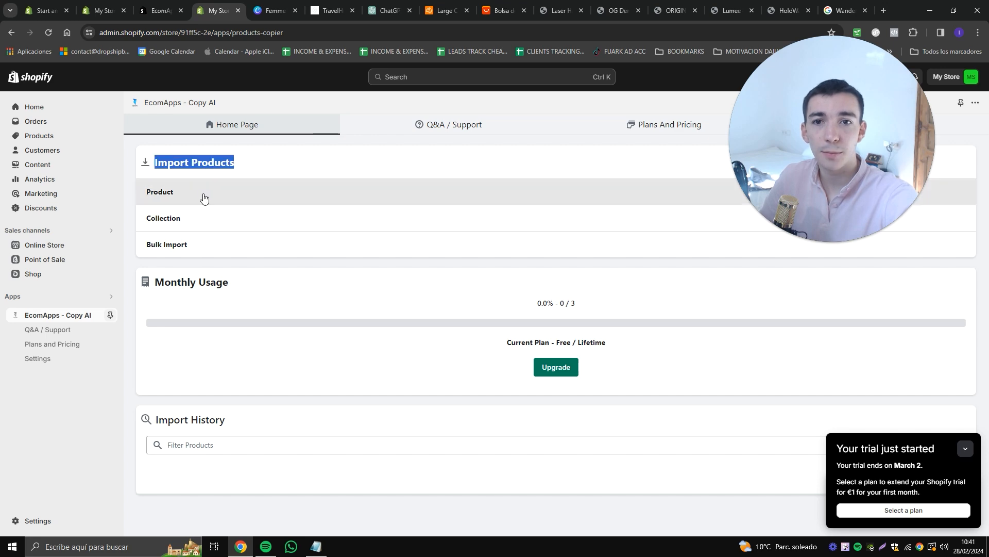
click(198, 196)
click(337, 11)
key(ctrl+c)
click(214, 10)
key(ctrl+v)
click(556, 383)
triple_click(505, 341)
click(325, 11)
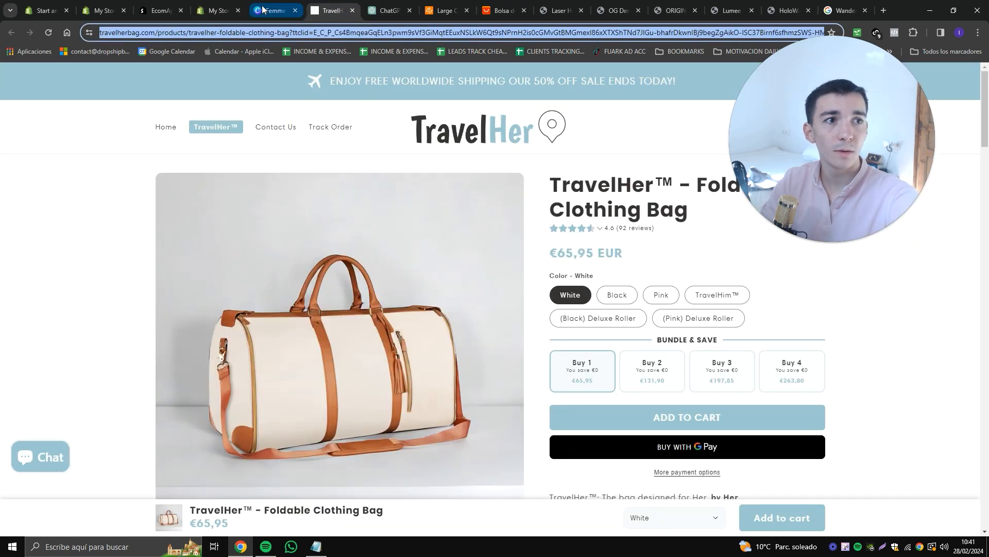
click(213, 10)
drag(558, 342, 639, 345)
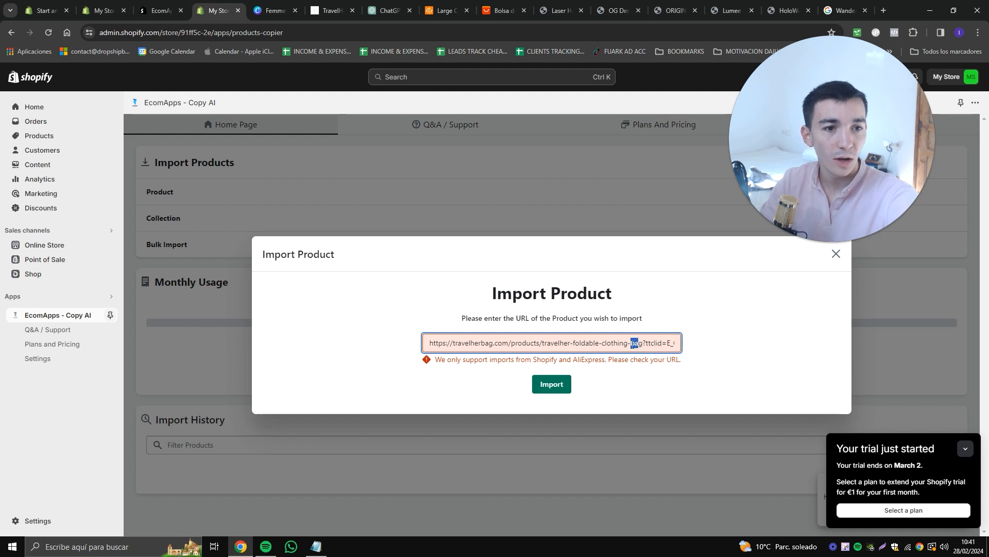
drag(651, 342, 755, 347)
key(BackSpace)
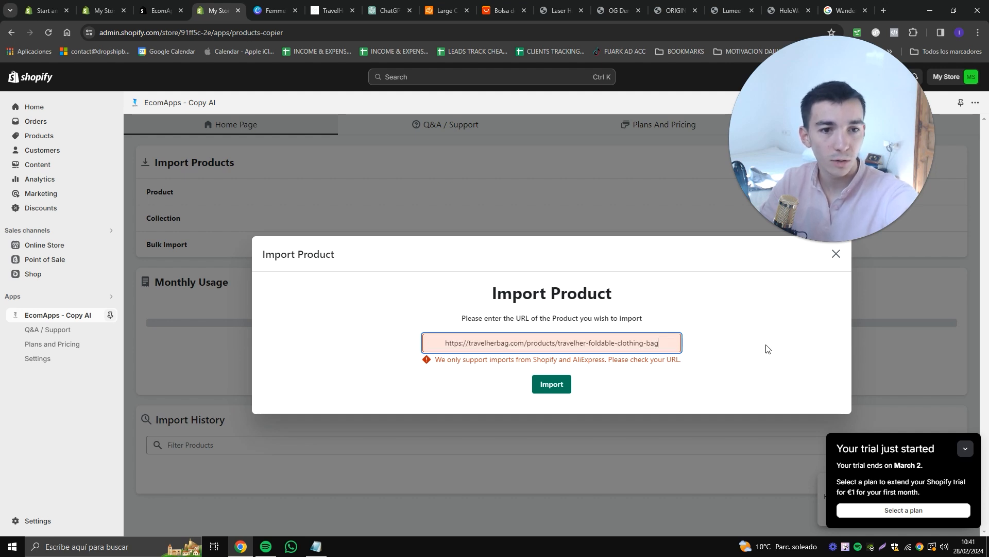
click(561, 384)
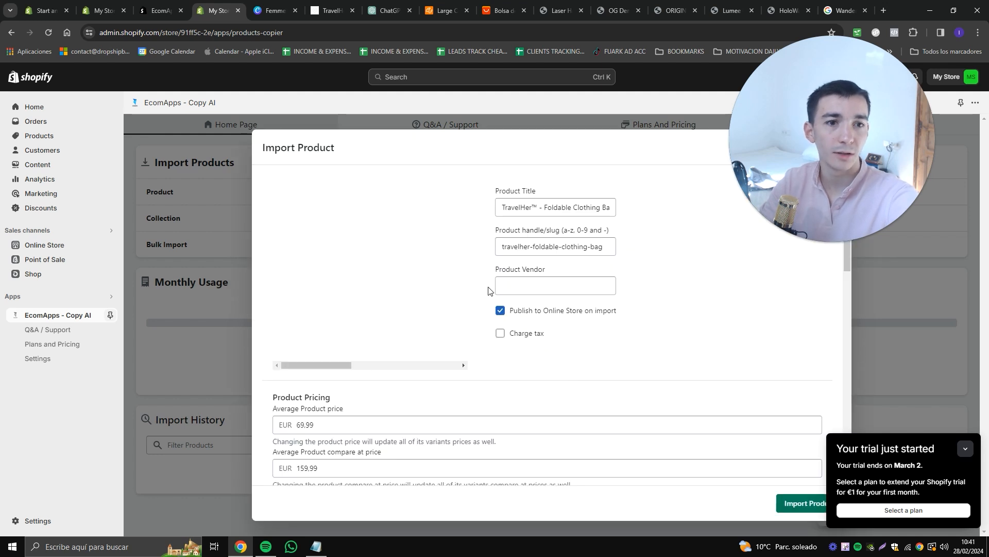
- Review the bag's title, pricing, collections, description and variants in the import form, and import the product into the store
scroll(399, 301, down, 2)
scroll(407, 298, up, 2)
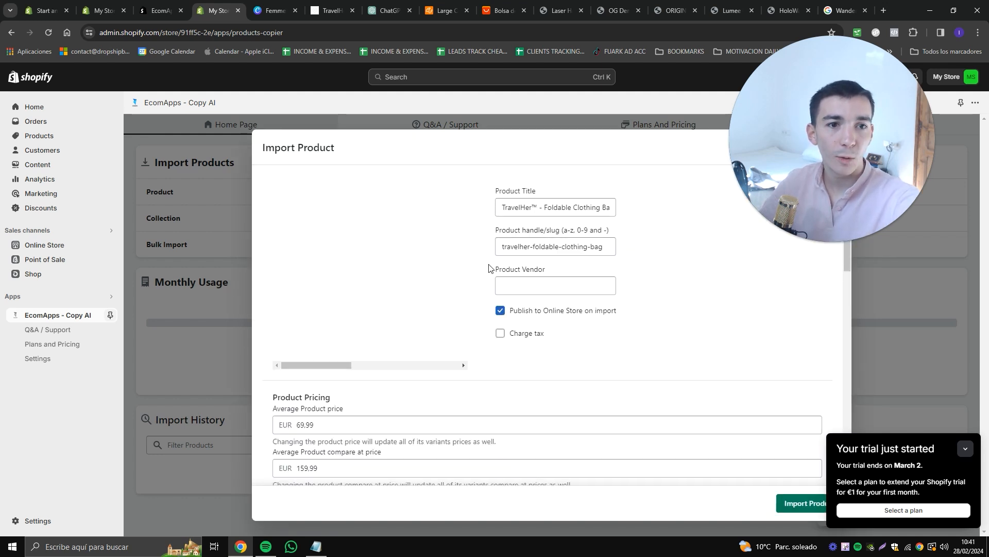
scroll(543, 285, down, 7)
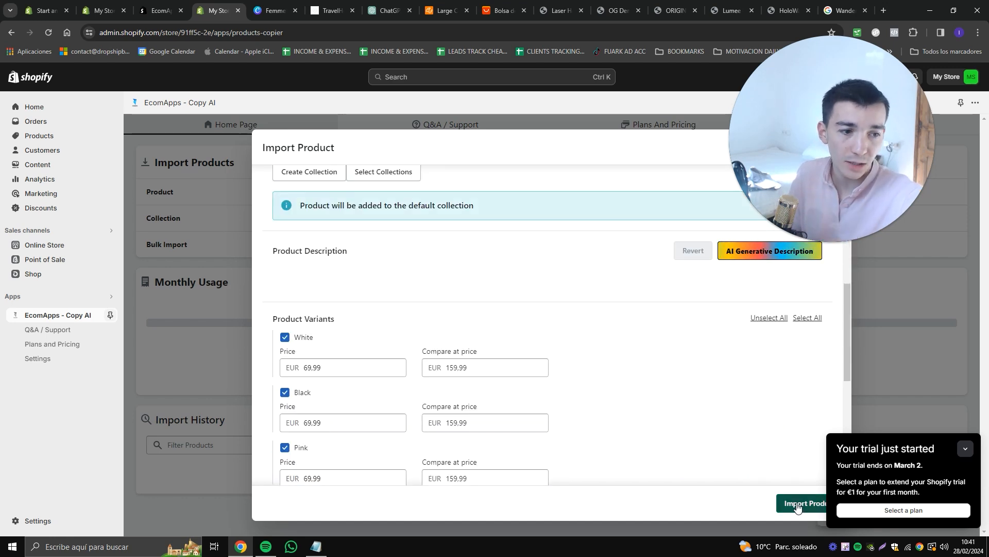
scroll(495, 338, up, 3)
scroll(496, 338, up, 4)
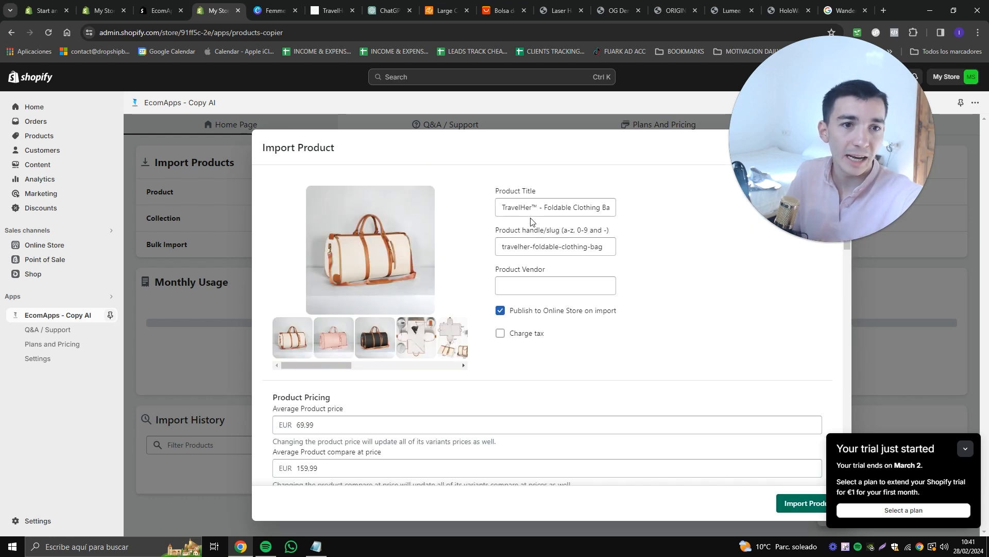
scroll(534, 261, down, 12)
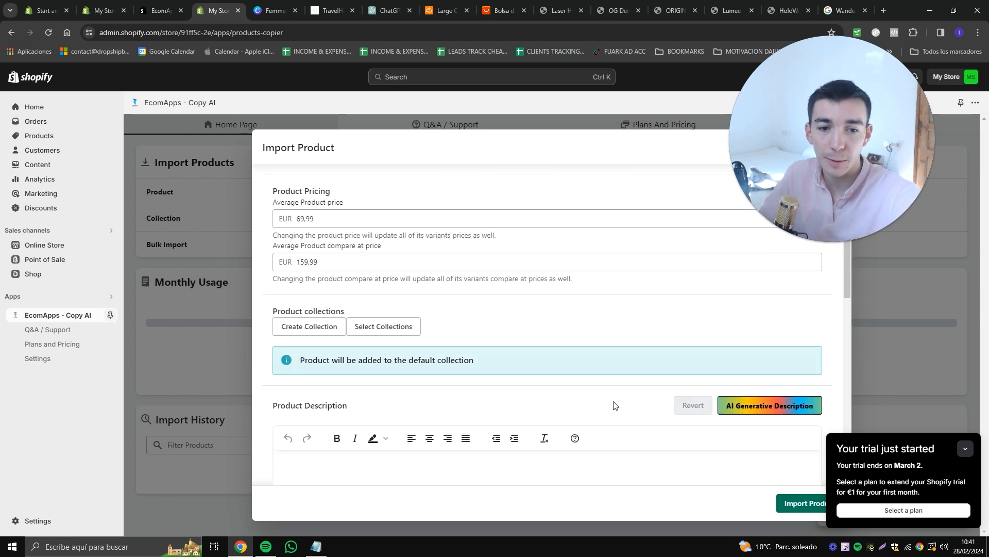
click(781, 504)
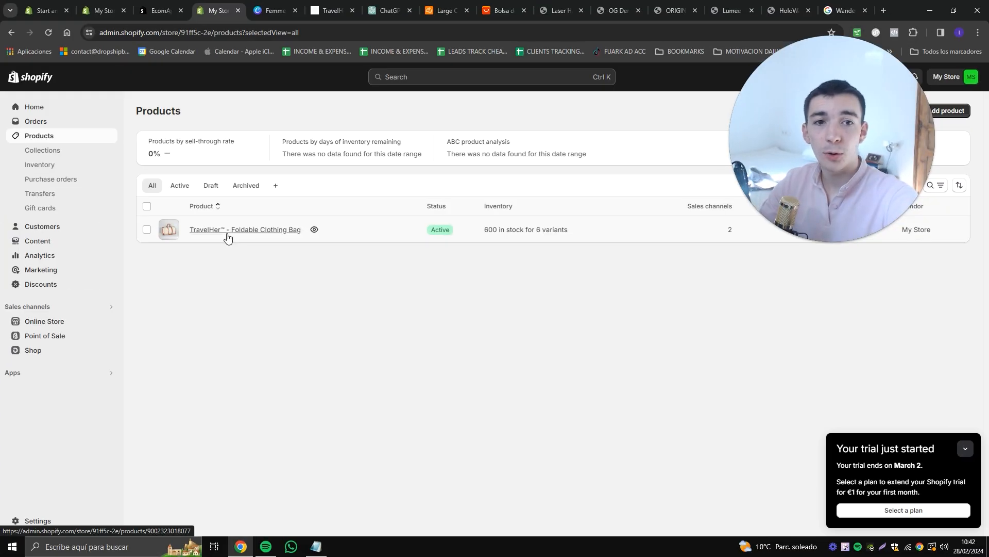
- Open the imported Foldable Clothing Bag product and review its description, media, color variants and prices
click(227, 236)
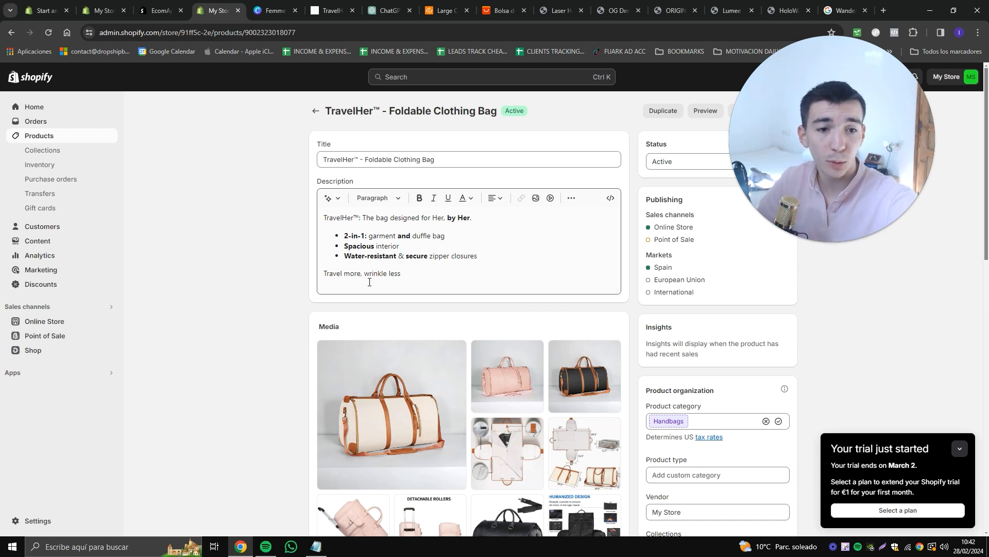
scroll(289, 388, down, 4)
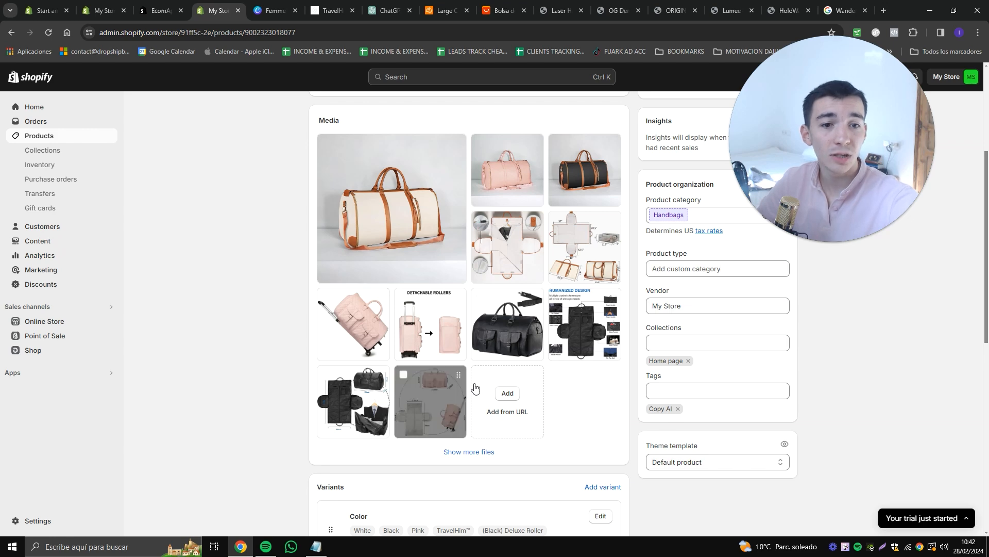
scroll(266, 439, down, 5)
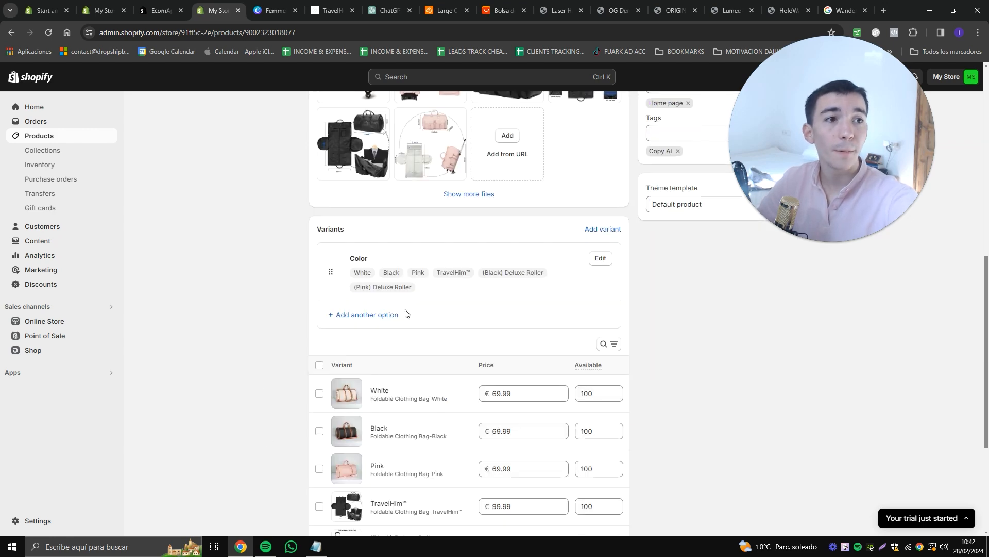
scroll(401, 332, down, 3)
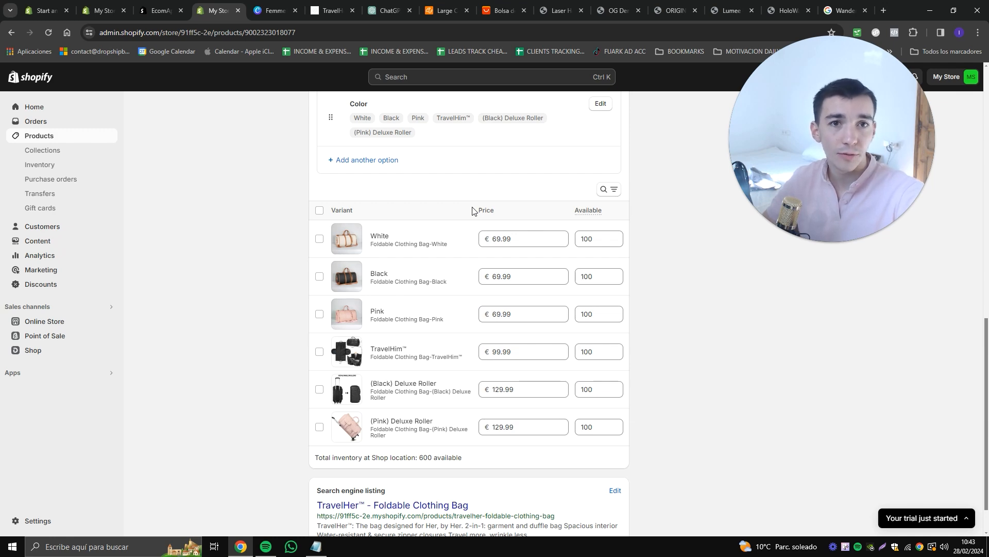
click(322, 6)
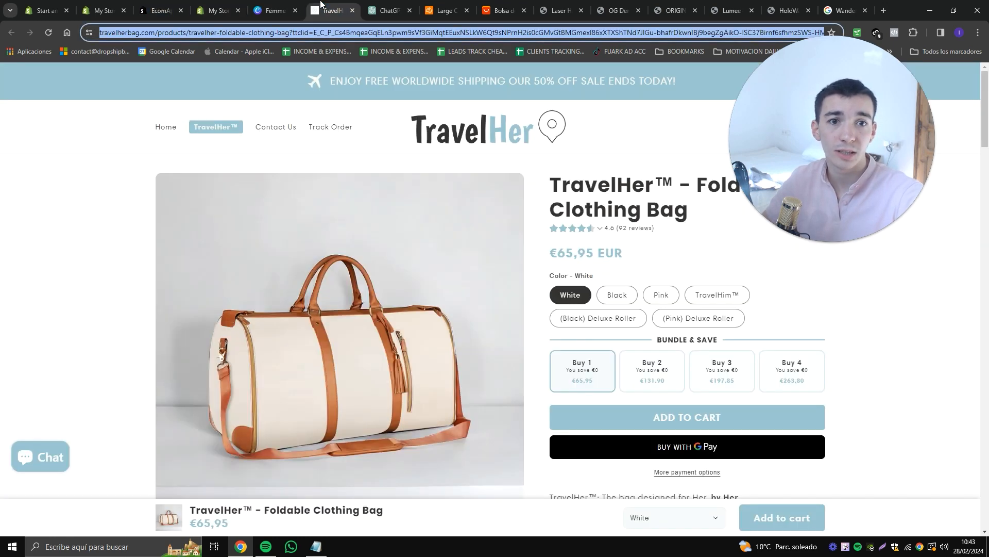
click(216, 7)
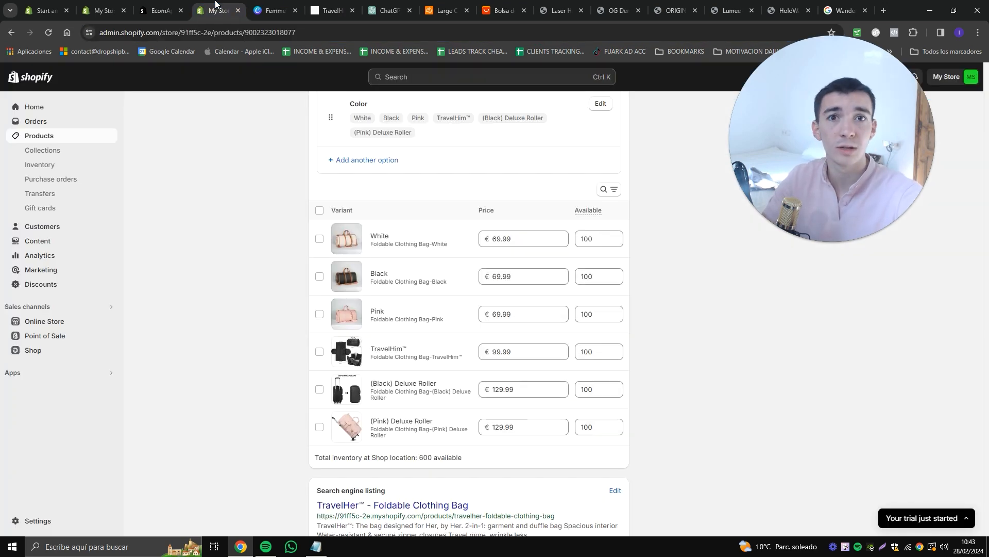
click(164, 10)
click(277, 6)
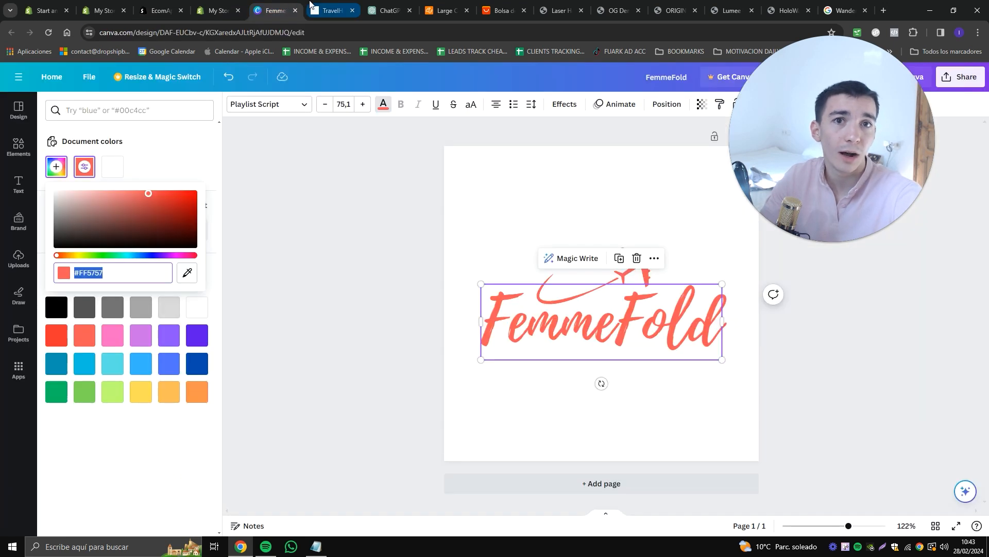
click(311, 7)
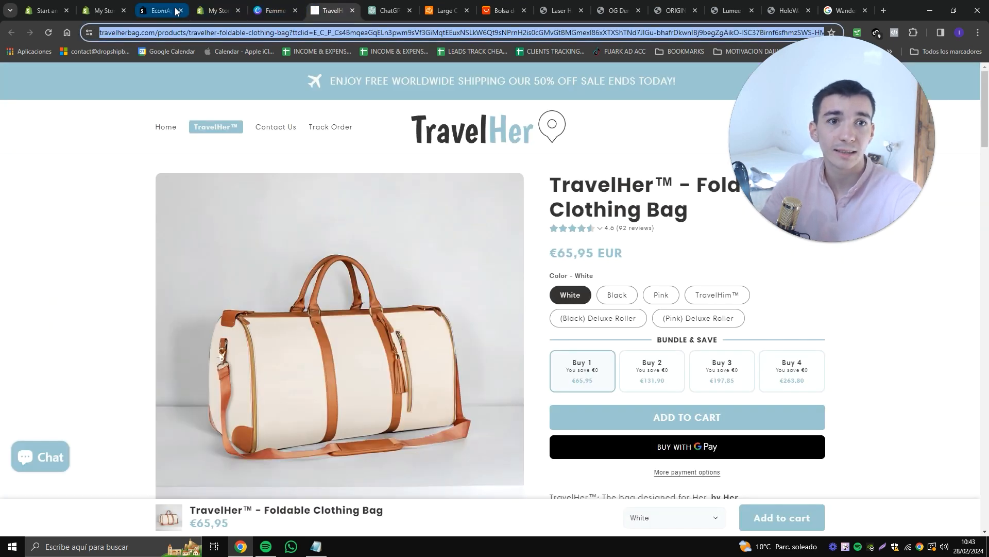
mouse_move(175, 11)
click(207, 7)
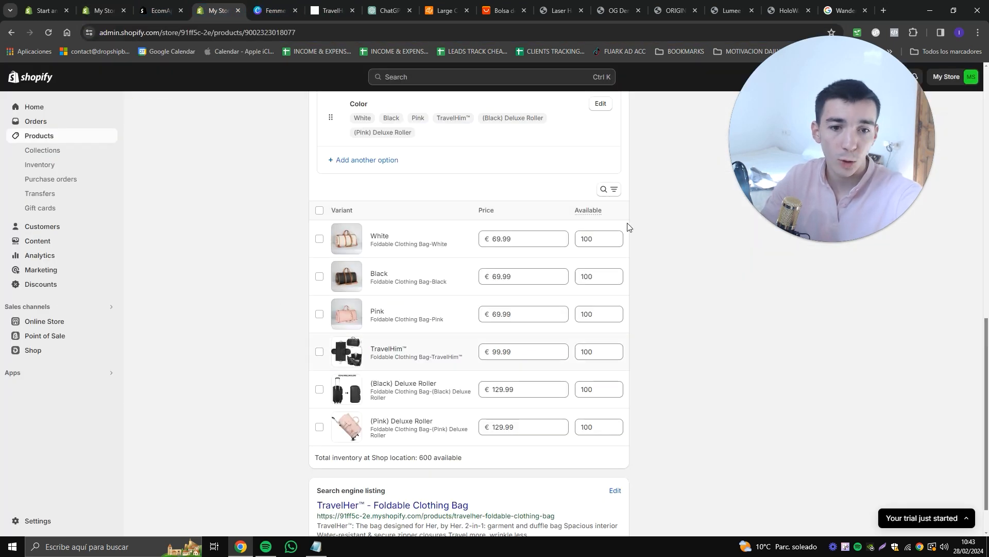
- Open the Sense theme for customization and switch the editor to the Default product template
scroll(250, 194, up, 10)
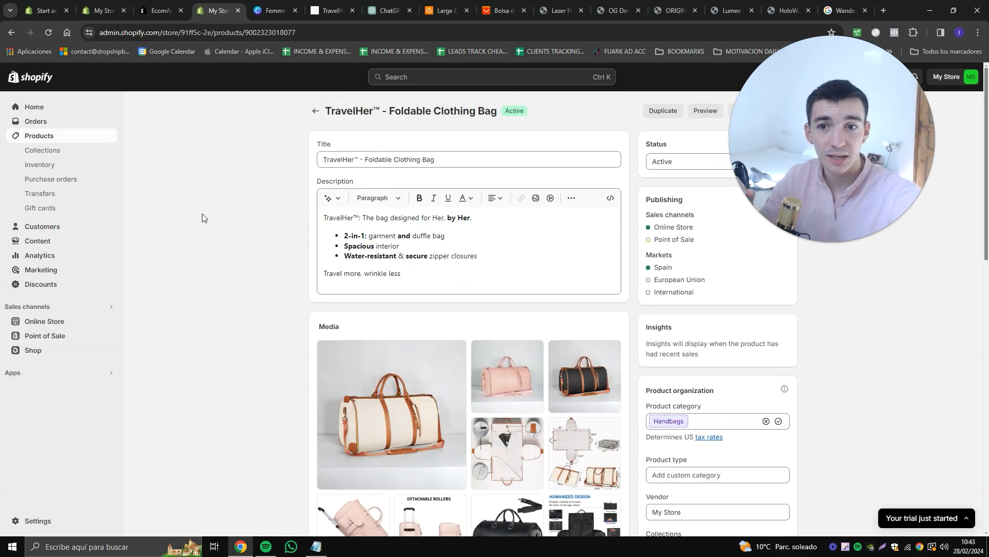
click(42, 321)
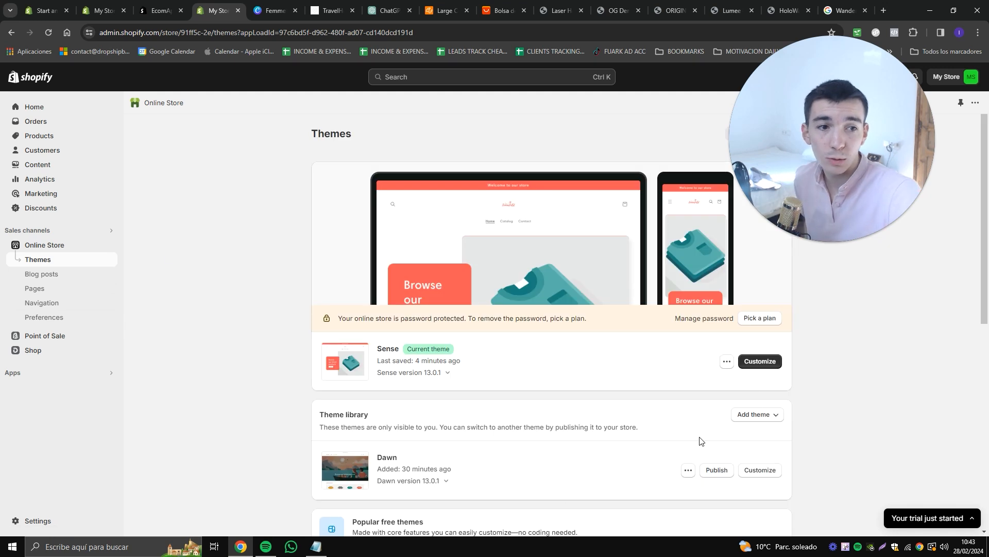
click(764, 364)
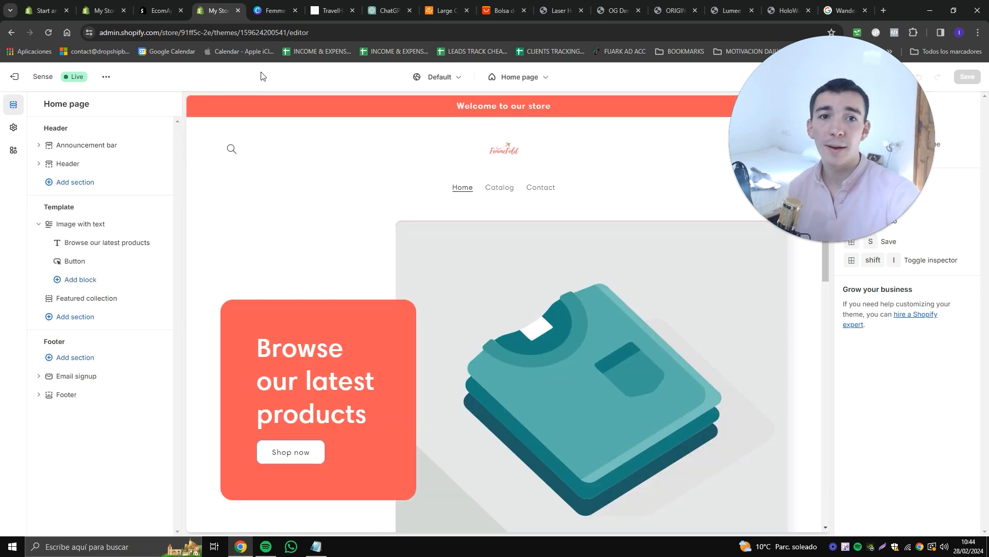
click(523, 75)
click(517, 149)
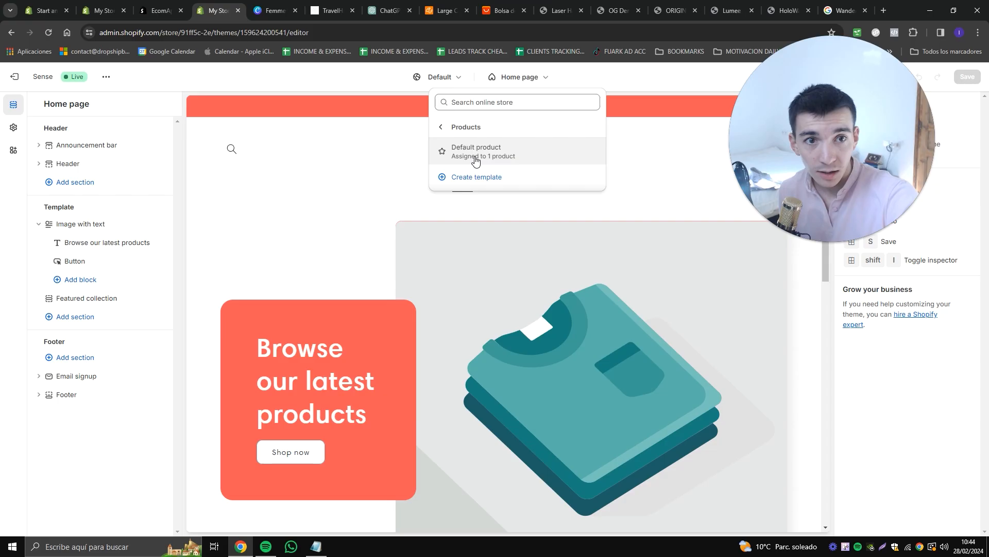
click(475, 160)
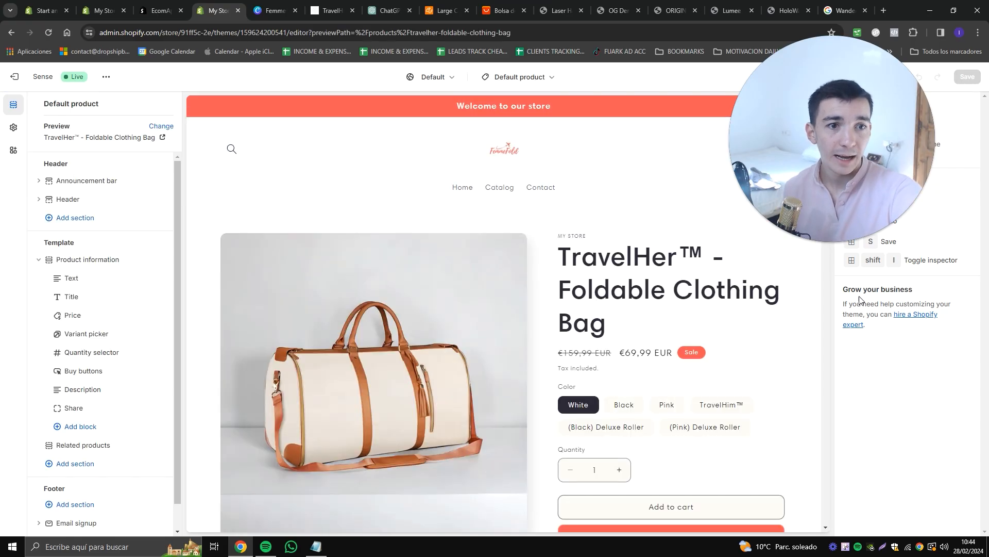
- Change the announcement bar text to "Free Worldwide Shipping & 30 Days Money Back Guaranteed" and save the theme
drag(776, 149, 793, 134)
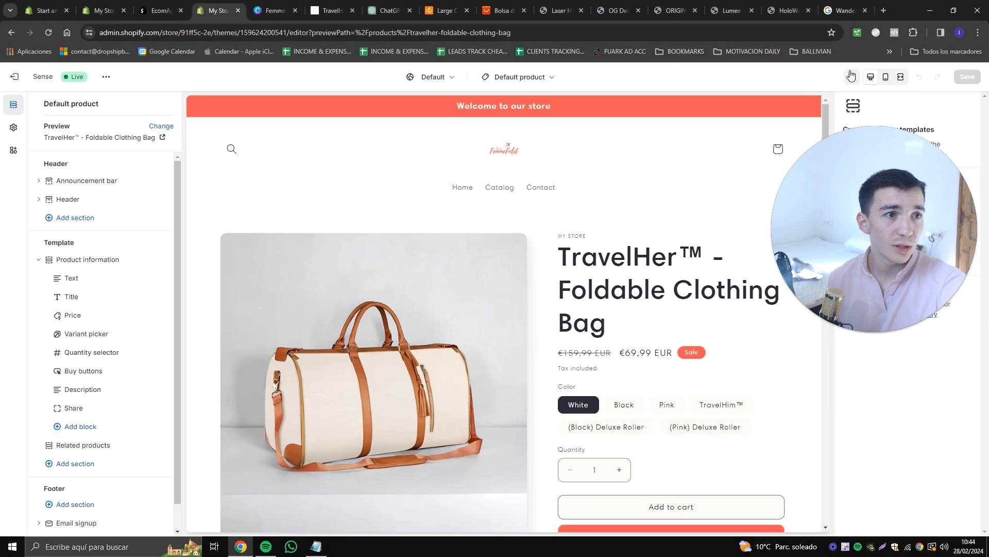
click(852, 77)
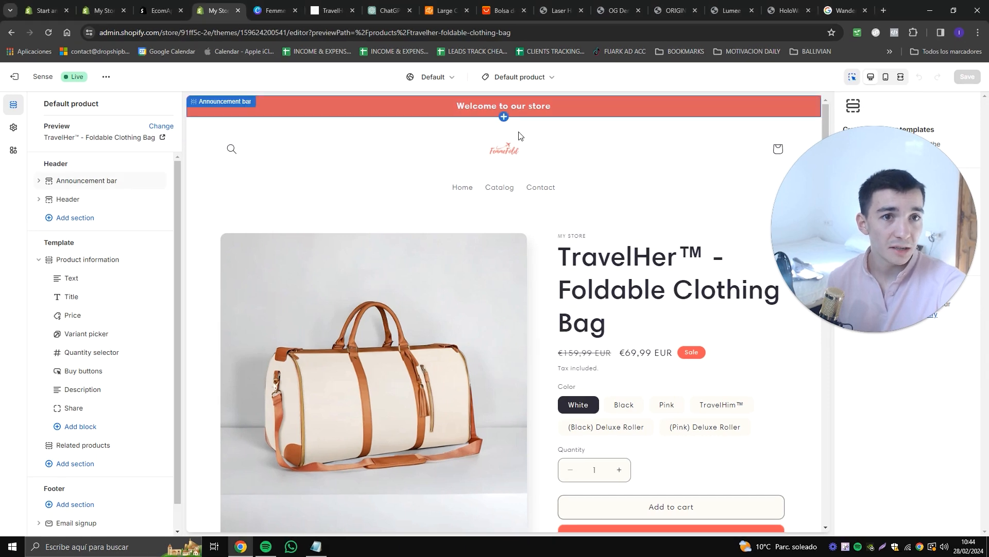
click(543, 104)
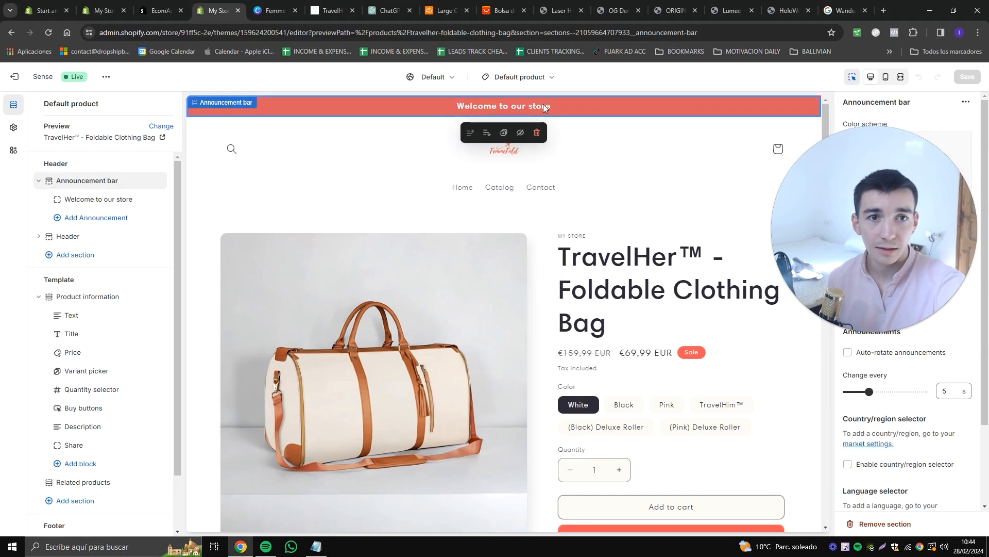
click(100, 199)
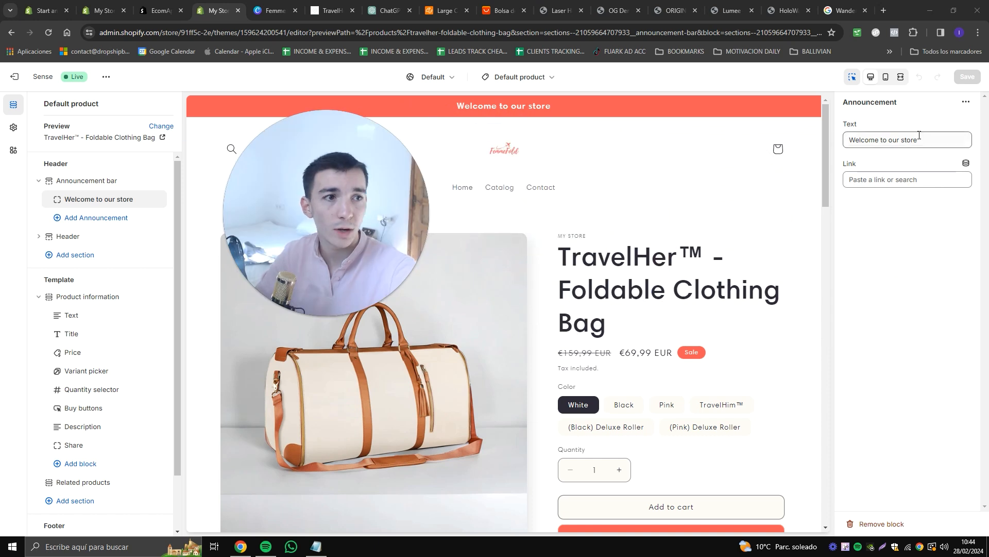
triple_click(917, 135)
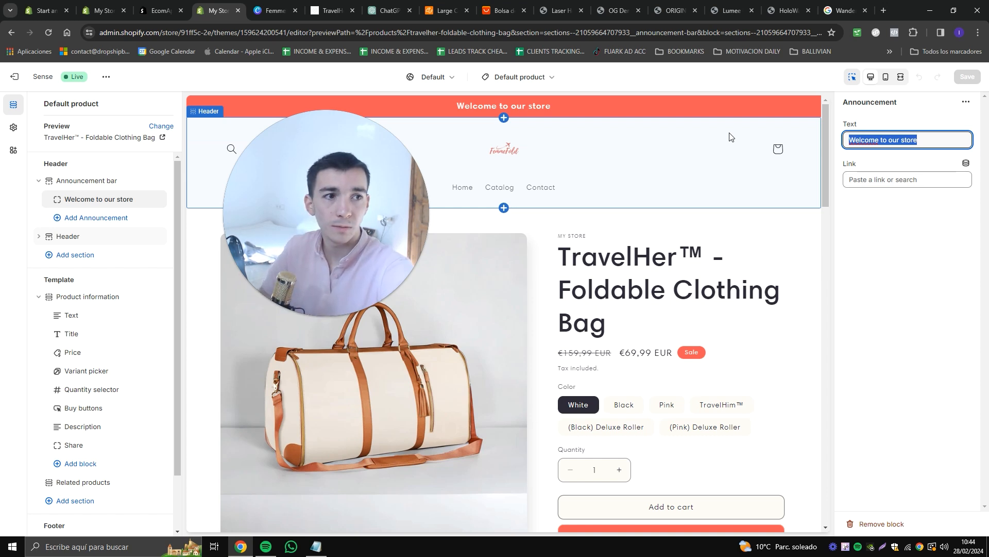
text(Free Worldwide Shipping & 3)
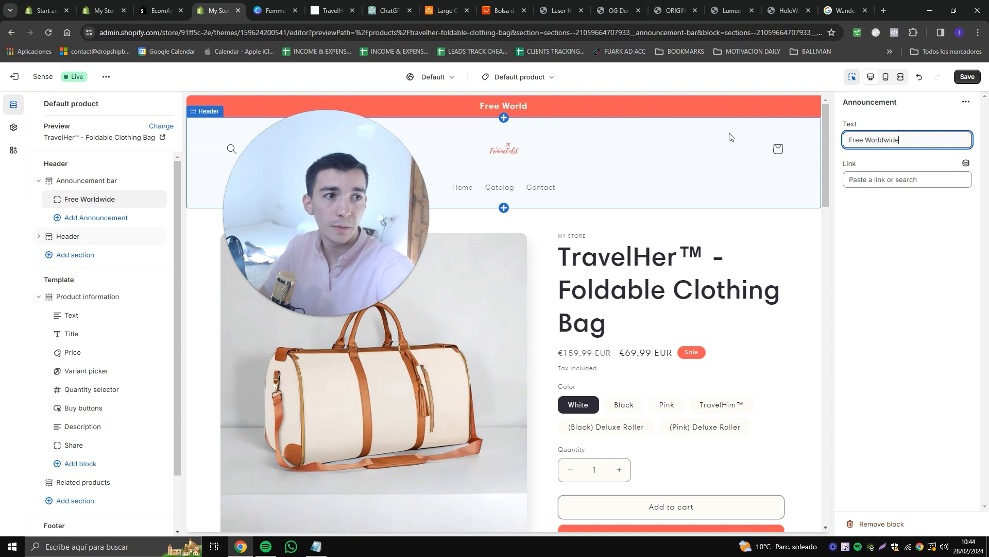
text(0 Days Money Back Guaranteed)
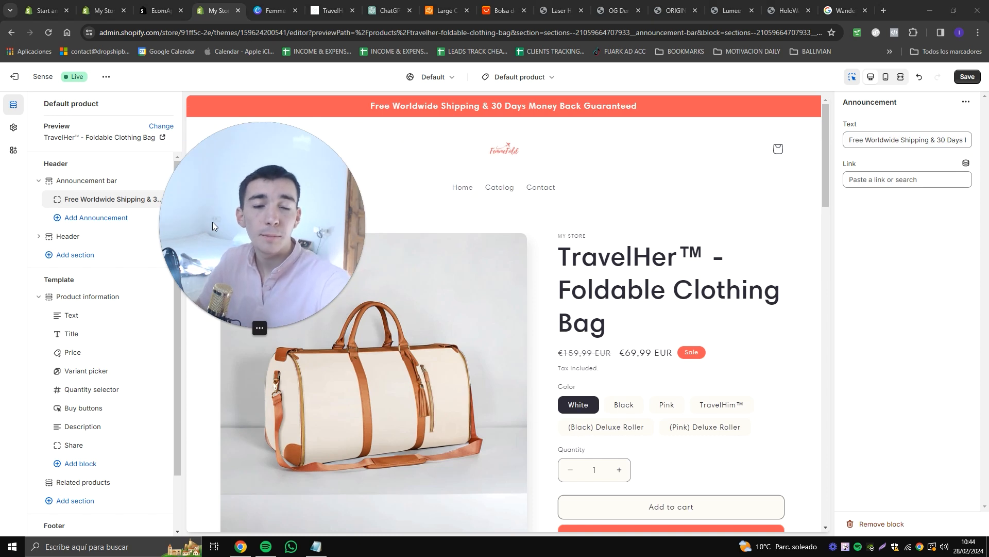
drag(252, 223, 163, 223)
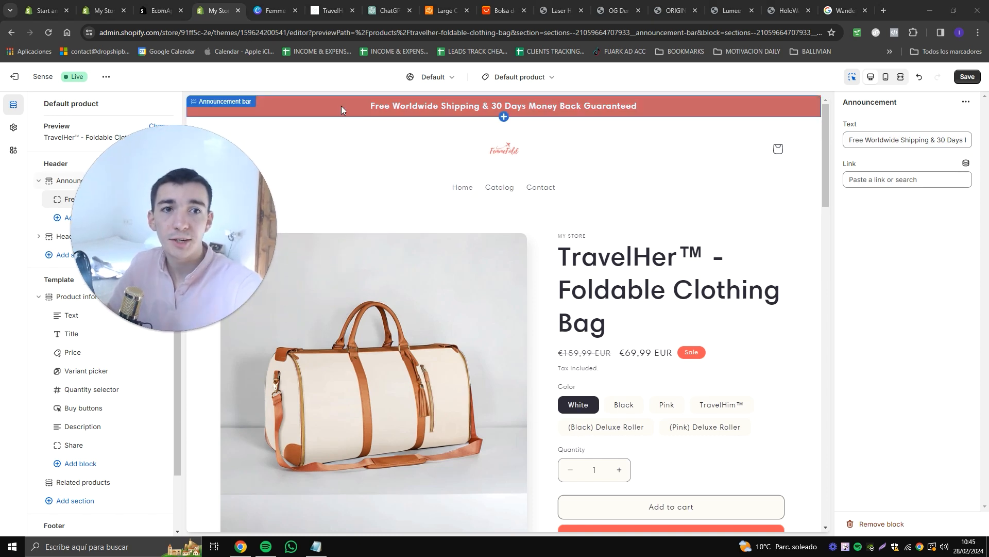
click(969, 76)
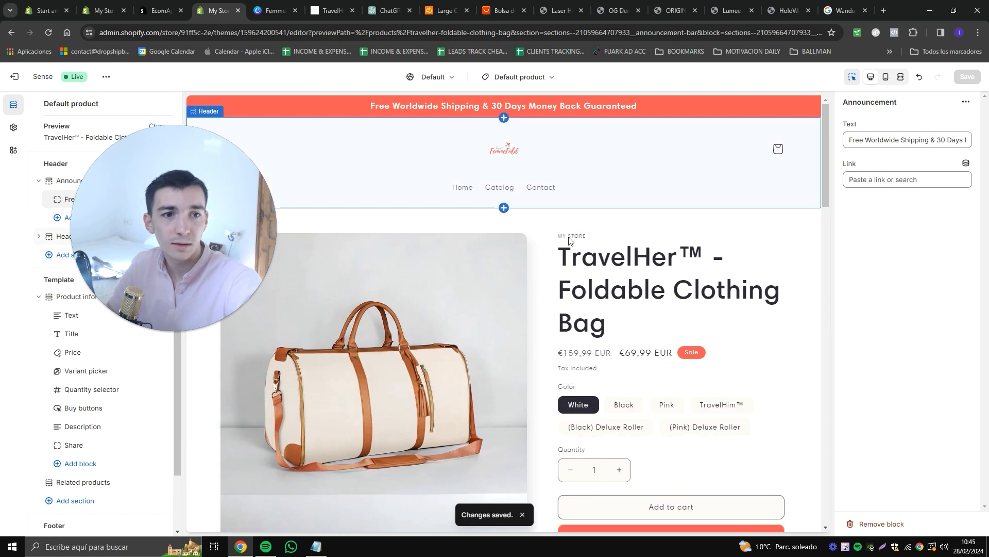
- Clear the vendor text block above the product title and save the theme
click(66, 315)
click(916, 168)
key(BackSpace)
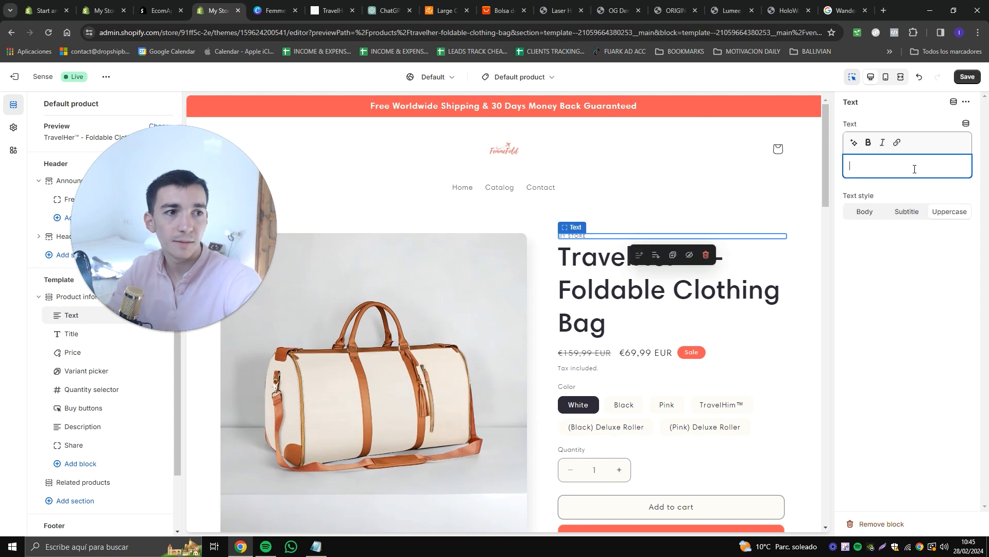
click(967, 77)
- Try the Dropdown style on the product's variant picker and return it to Pills
scroll(583, 389, down, 2)
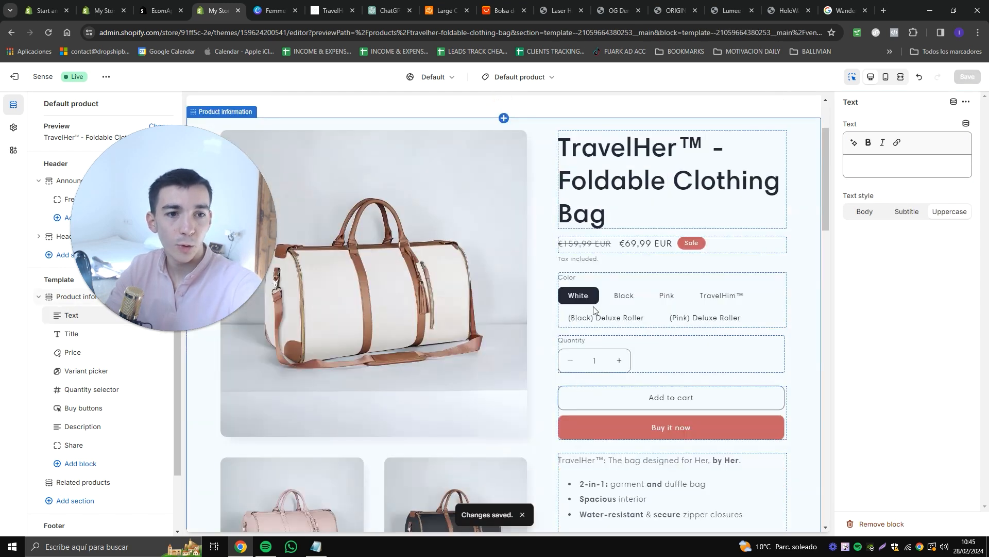
click(632, 320)
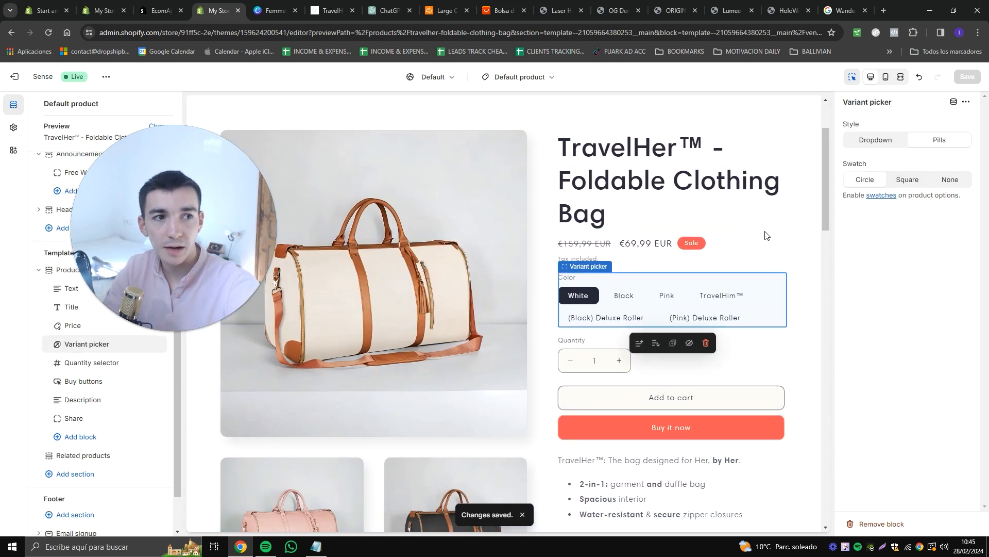
click(936, 141)
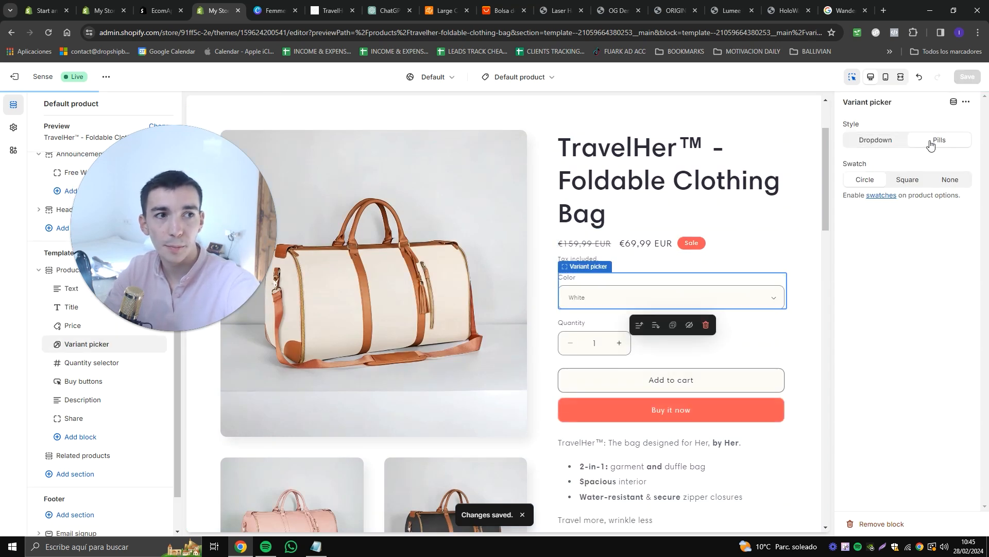
- Remove the Share block from the product information section and save the theme
scroll(530, 303, down, 5)
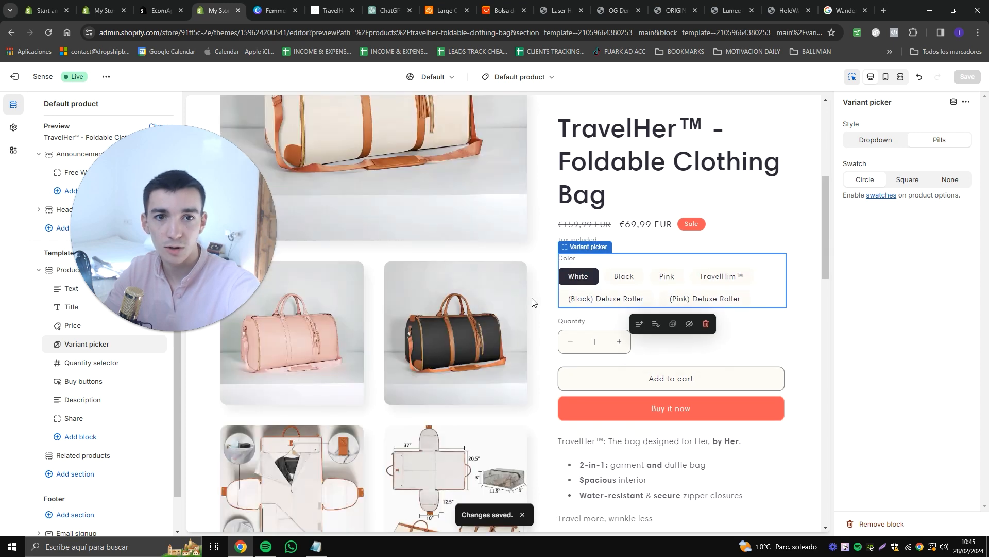
scroll(515, 314, down, 5)
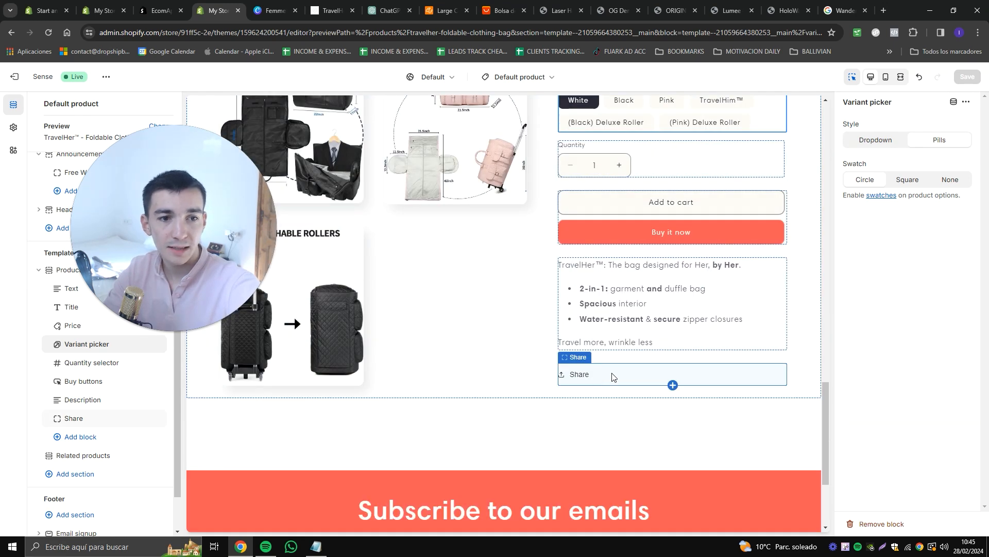
click(612, 376)
click(967, 101)
click(959, 159)
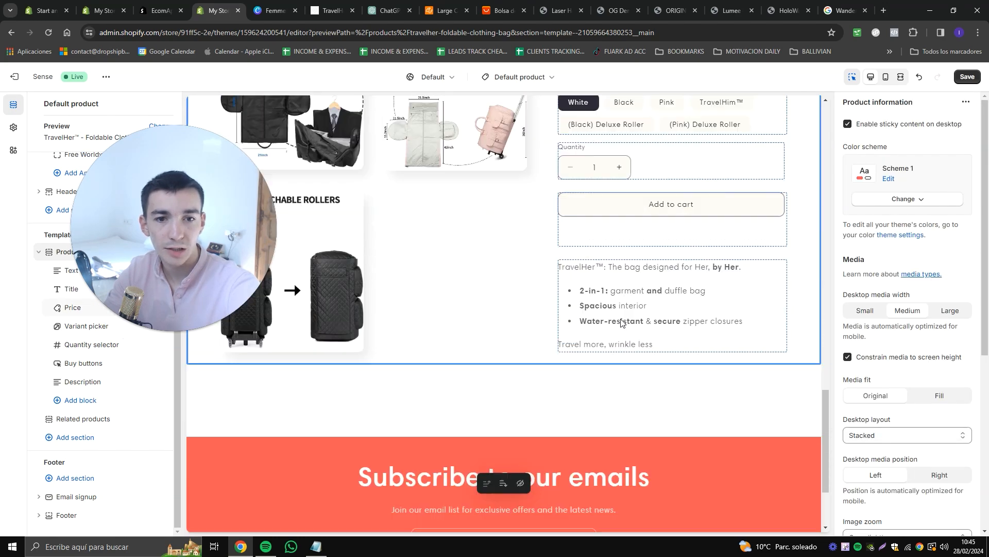
scroll(621, 323, down, 1)
scroll(624, 320, up, 20)
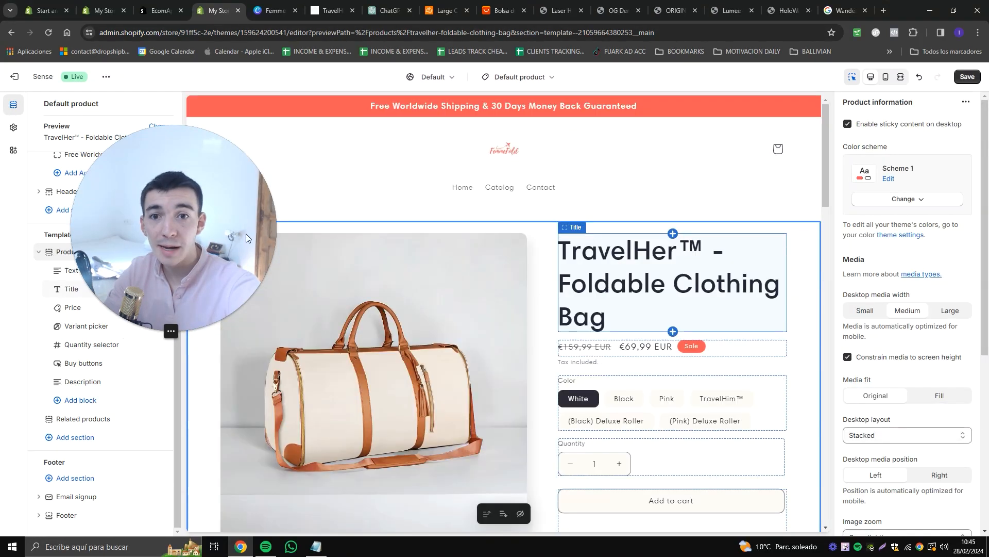
click(967, 76)
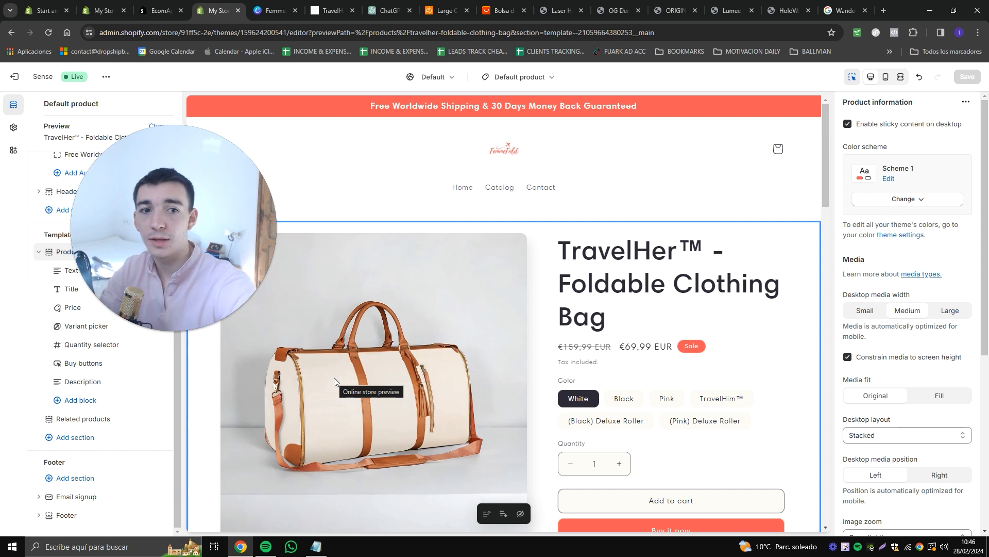
- Switch to the TravelHer product page and examine its Design Description, Features, Shipping and Guarantee collapsible rows
drag(330, 11, 245, 12)
scroll(580, 216, down, 5)
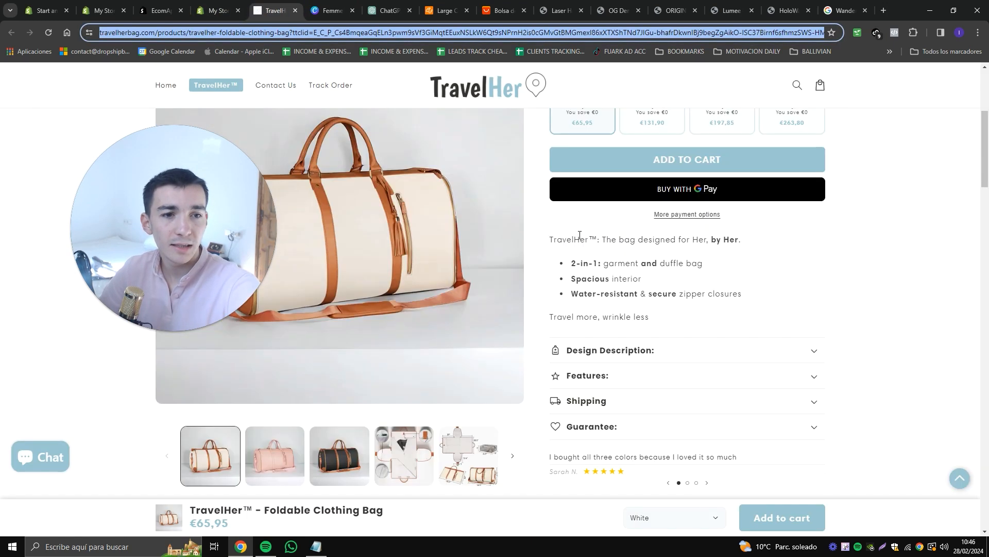
click(600, 242)
scroll(579, 272, down, 2)
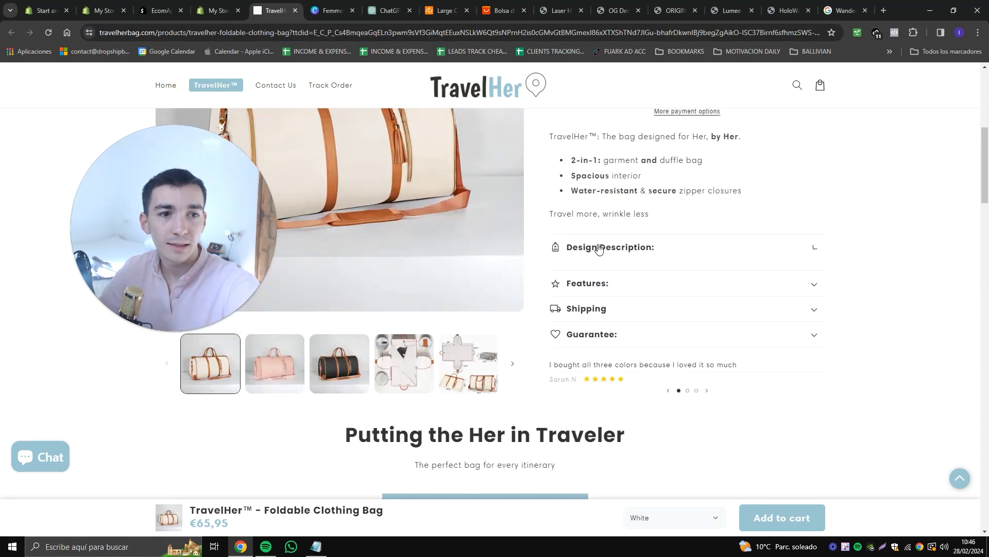
click(598, 246)
click(605, 352)
scroll(608, 354, down, 2)
click(610, 390)
scroll(597, 348, down, 2)
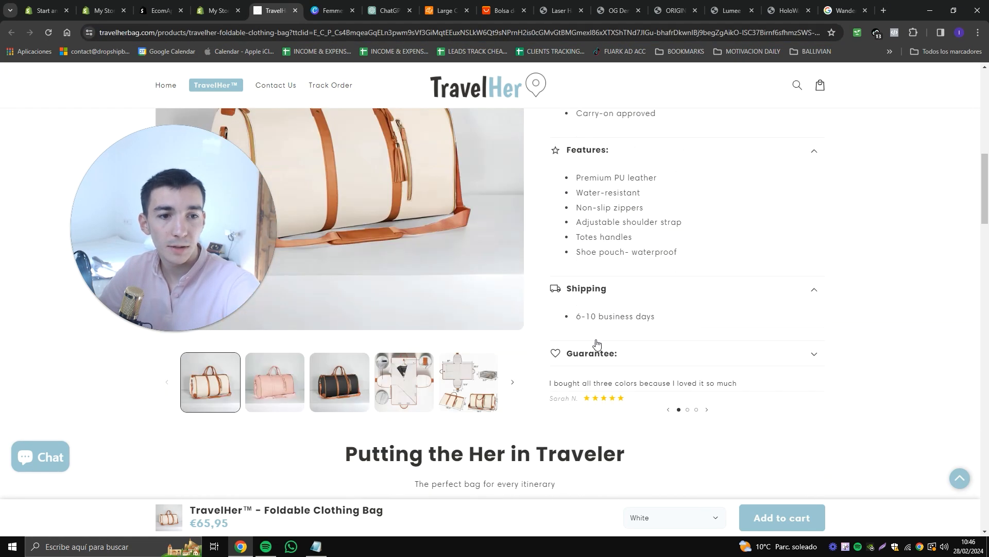
click(596, 348)
scroll(596, 349, down, 2)
- Examine the TravelHer page's lower sections, including the product benefits, testimonials, questions and answers, and customer reviews
scroll(626, 345, down, 4)
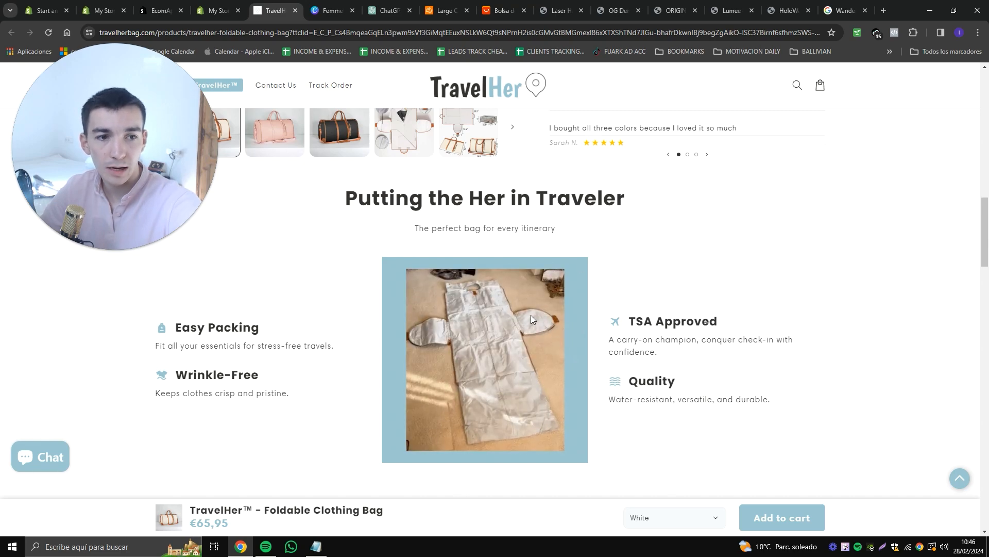
scroll(531, 318, down, 15)
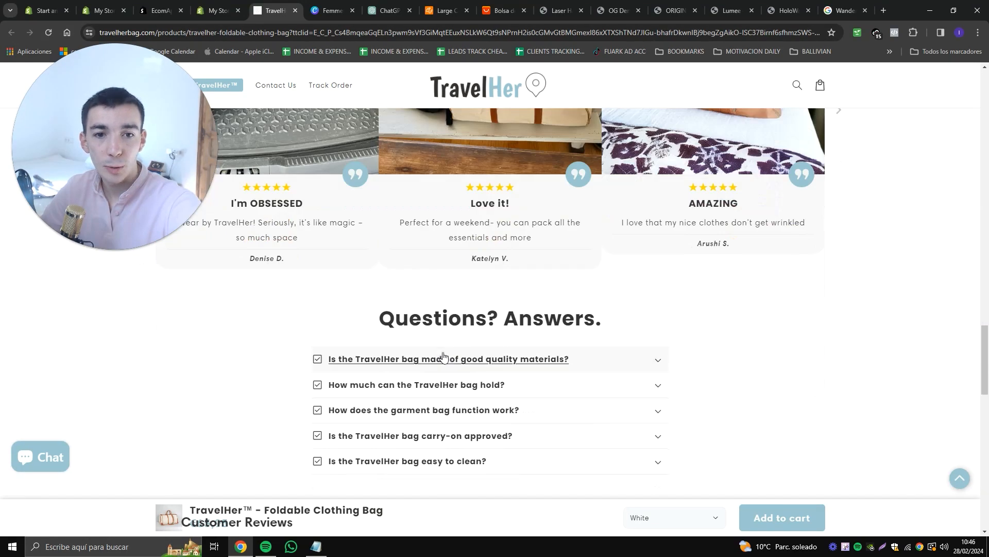
scroll(443, 356, down, 2)
scroll(584, 238, down, 4)
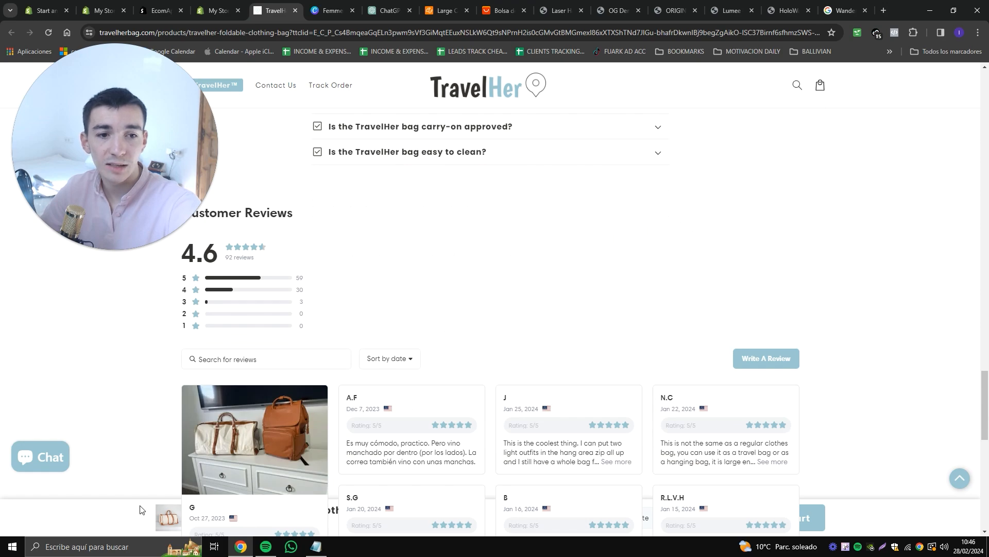
scroll(669, 387, up, 20)
scroll(646, 371, up, 3)
- Return to the Shopify theme editor and add a Collapsible row block between the buy buttons and the description
key(ctrl+shift+Tab)
scroll(603, 297, down, 3)
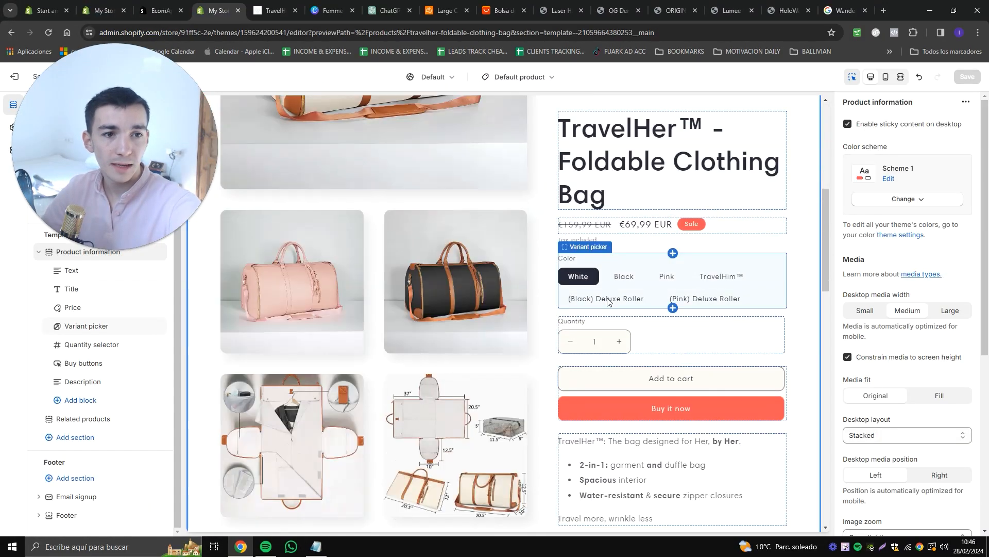
scroll(607, 302, down, 12)
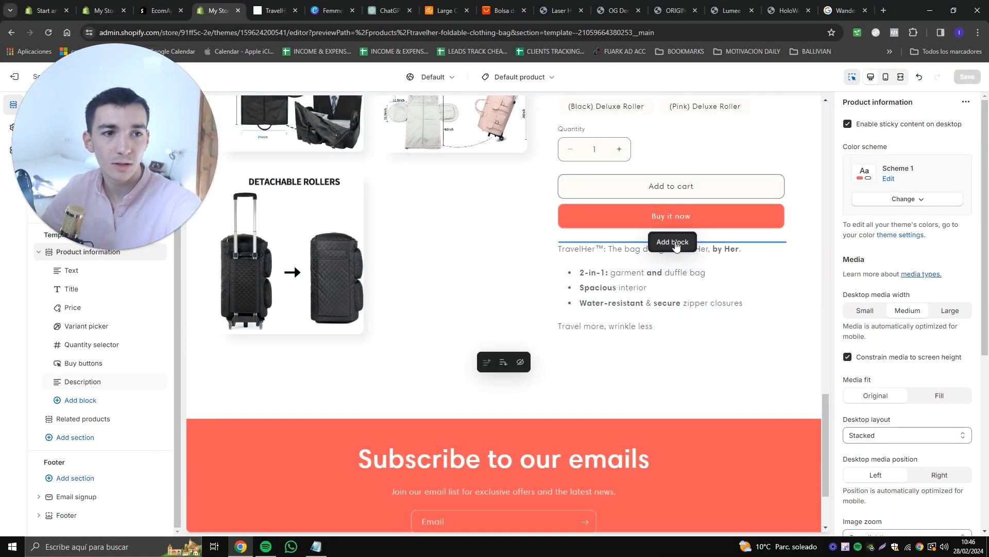
click(672, 244)
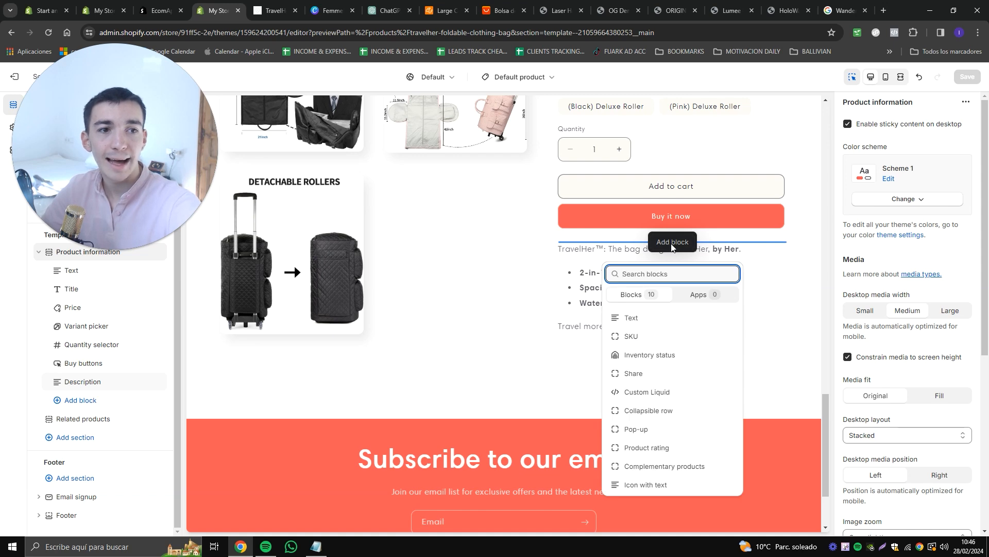
click(644, 409)
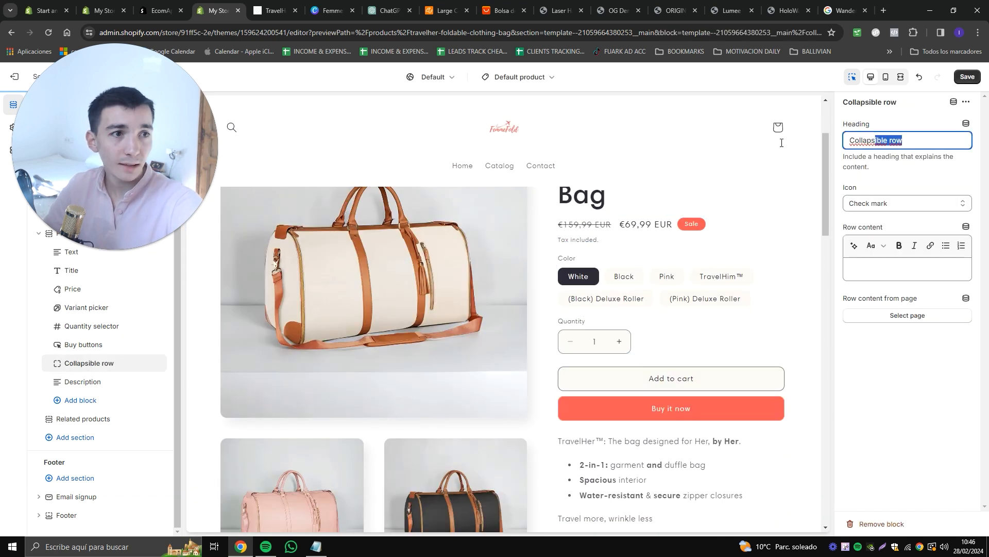
- Set the new collapsible row's heading to "Shipping" and its icon to Truck
text(Shippin)
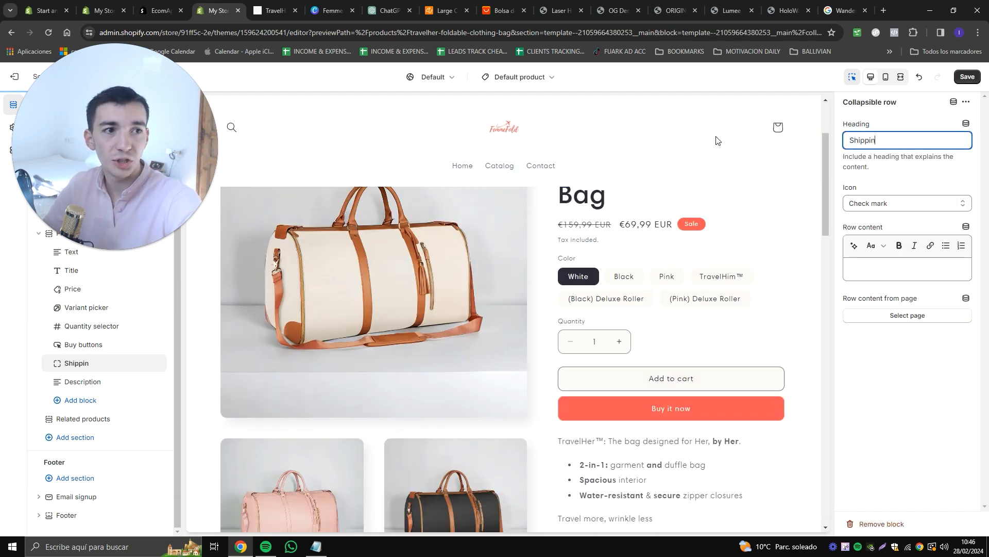
text(g)
click(886, 203)
scroll(876, 309, down, 5)
click(860, 393)
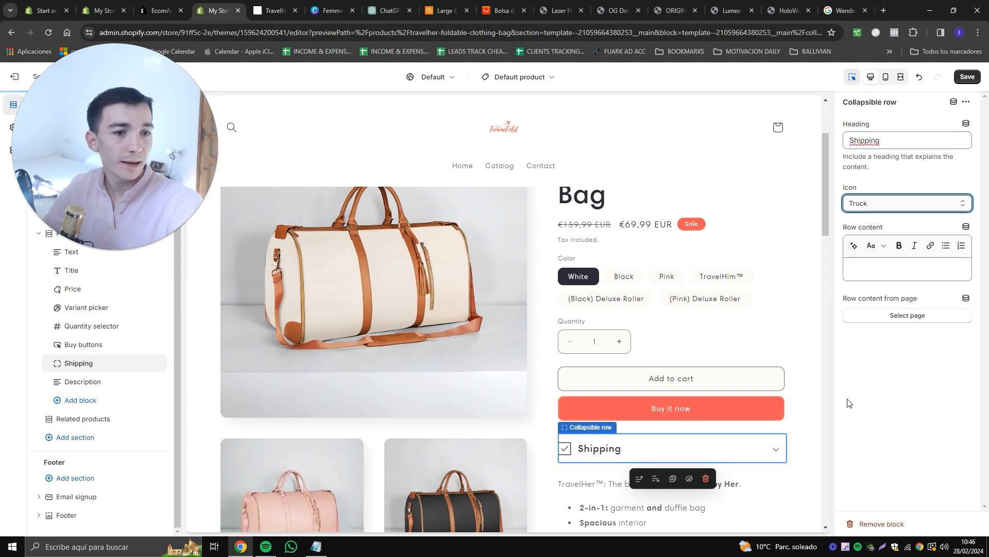
- Check the bag's shipping details on the CJ Dropshipping product page and return to the theme editor
click(890, 267)
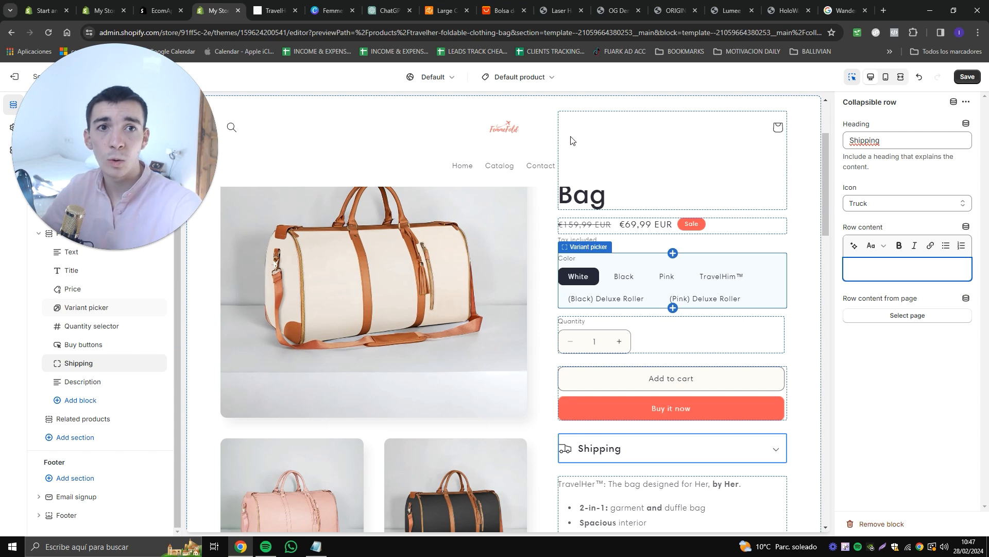
click(432, 7)
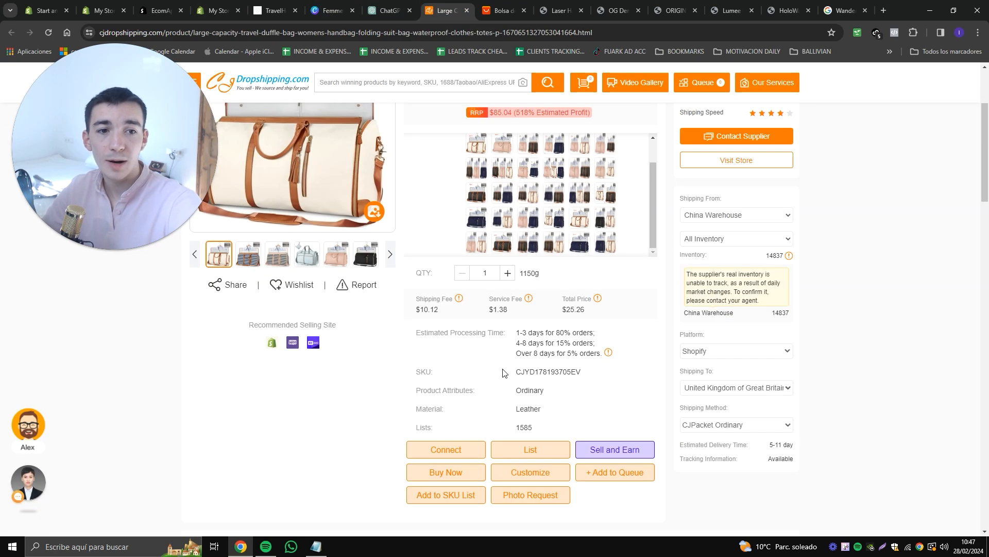
click(202, 8)
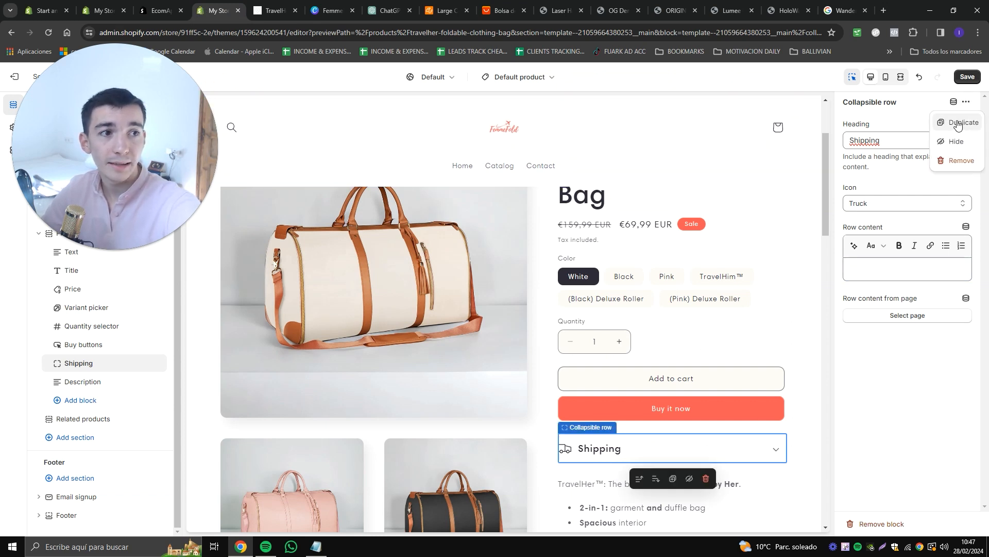
- Duplicate the Shipping collapsible row, and set the copy's heading to "Returns" and its icon to Return
click(958, 125)
text(Retun)
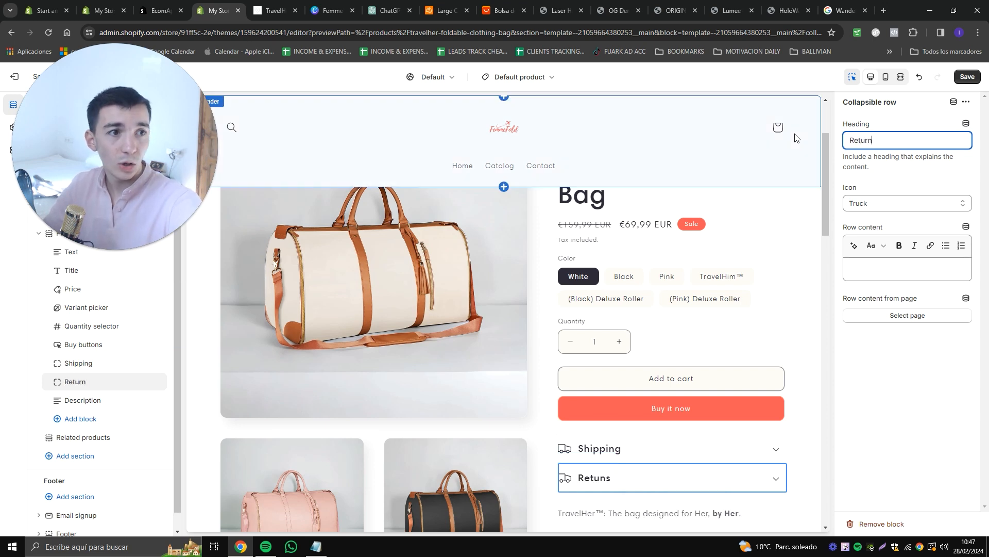
click(915, 204)
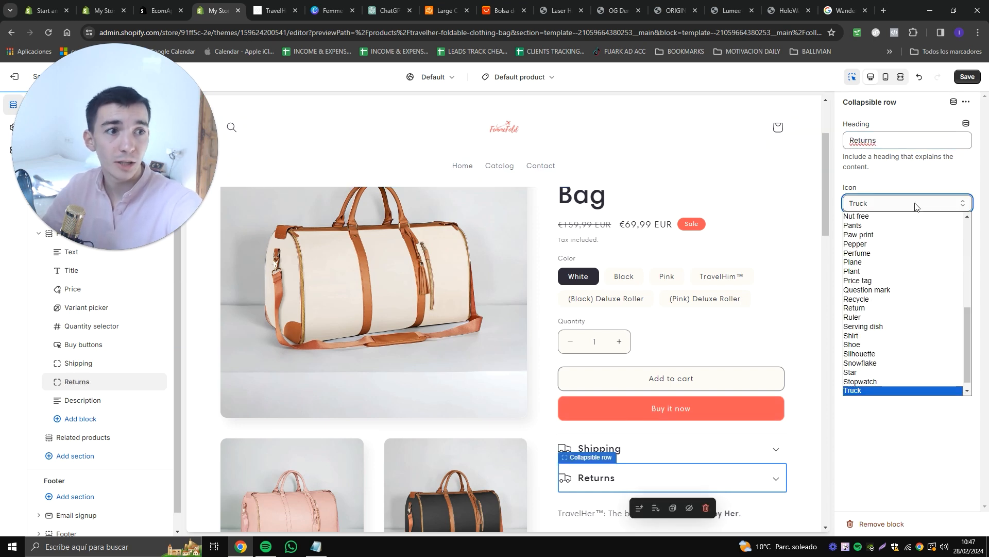
text(ret)
key(Return)
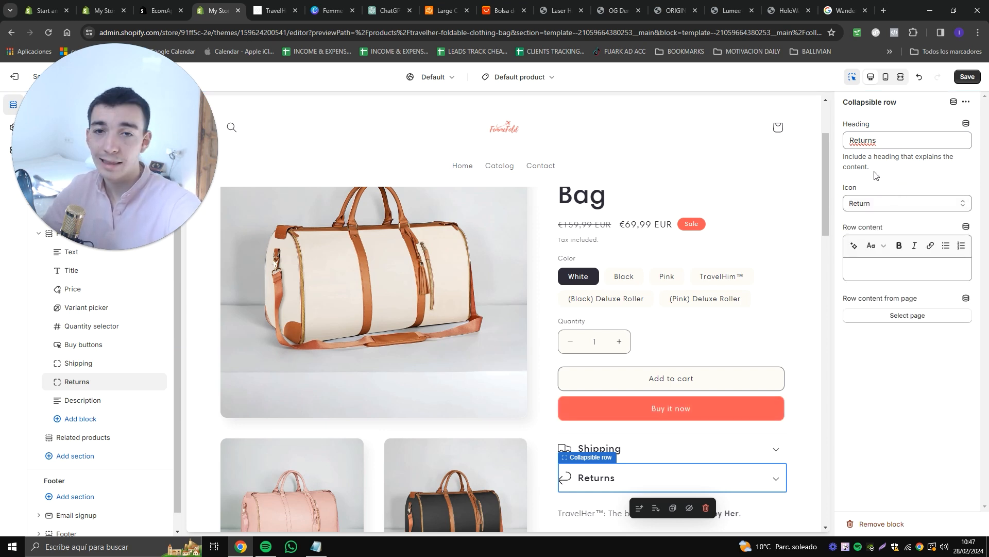
click(882, 268)
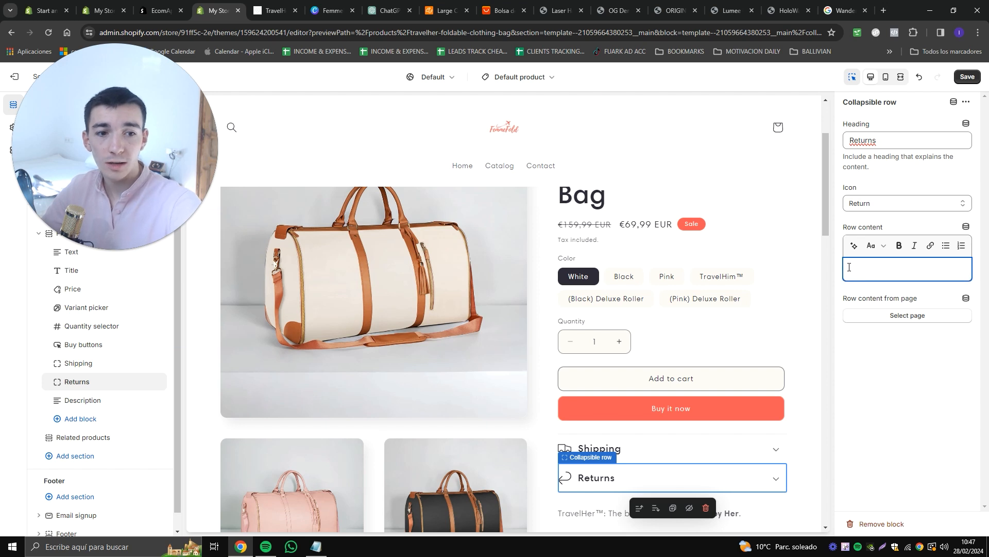
text(daiowhfaiowhfoia)
key(BackSpace)
key(BackSpace)
key(BackSpace)
key(BackSpace)
key(BackSpace)
key(BackSpace)
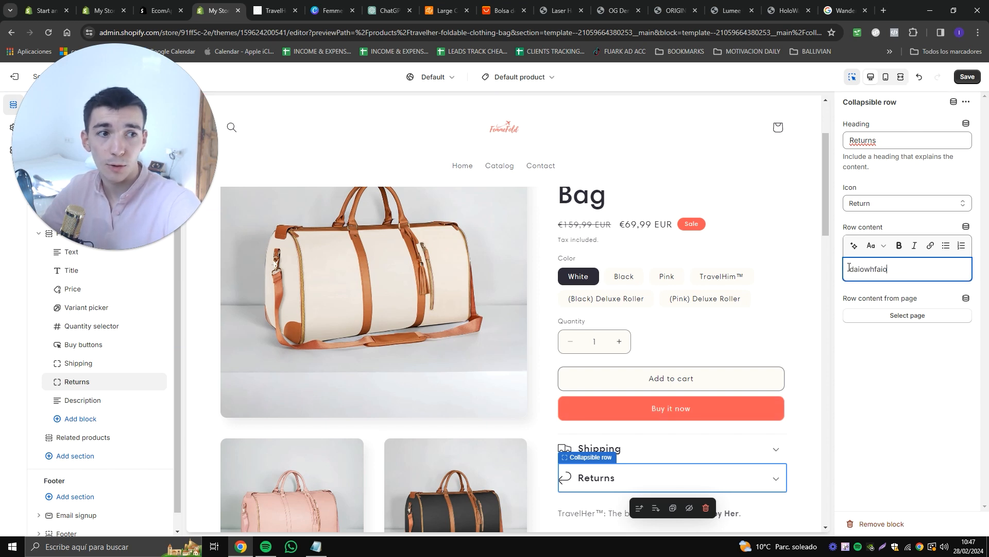
key(BackSpace)
key(BackSpace)
key(BackSpace)
key(BackSpace)
key(BackSpace)
key(BackSpace)
key(BackSpace)
key(BackSpace)
key(BackSpace)
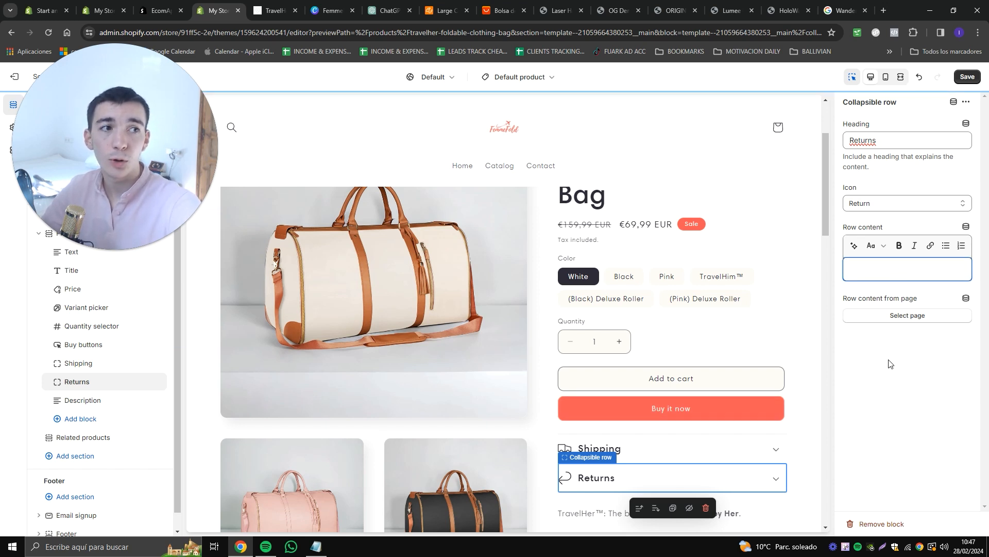
- Save the theme changes and review the Design Description and Features rows on the TravelHer product page
click(967, 76)
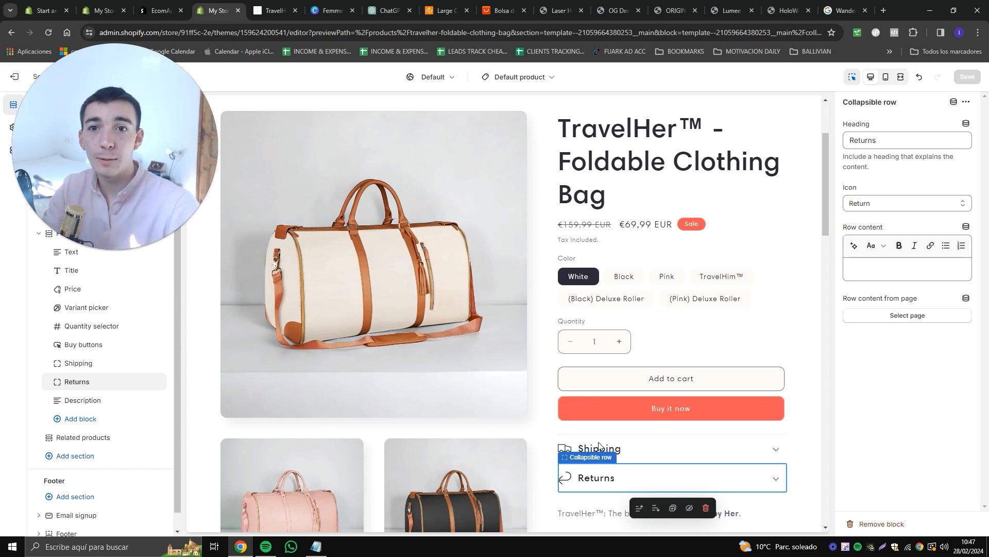
scroll(599, 446, down, 2)
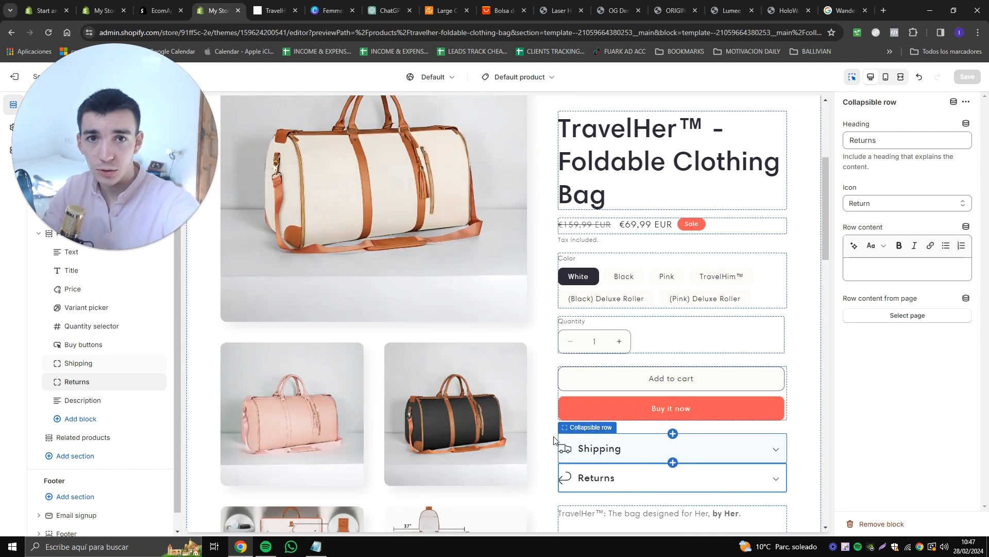
click(273, 7)
scroll(402, 237, down, 3)
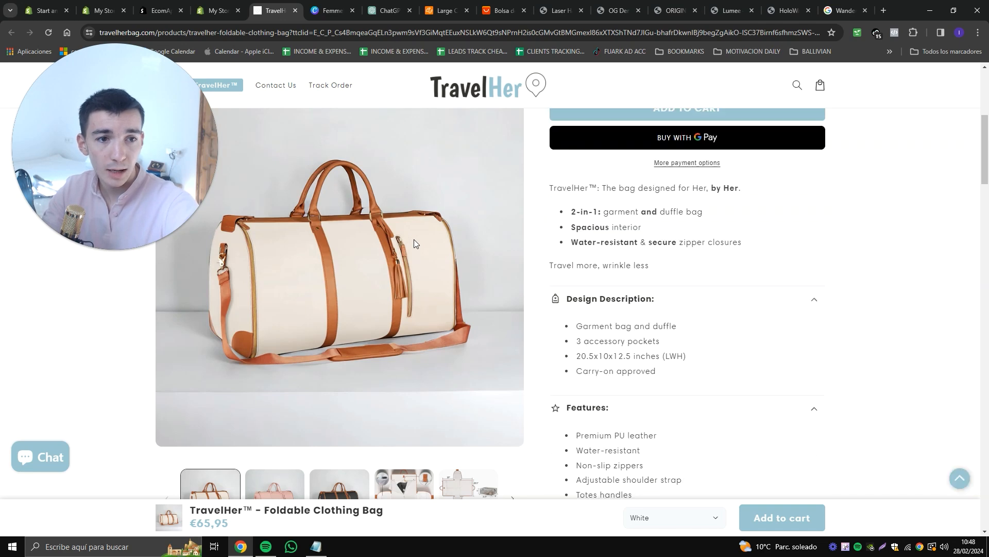
scroll(567, 237, down, 2)
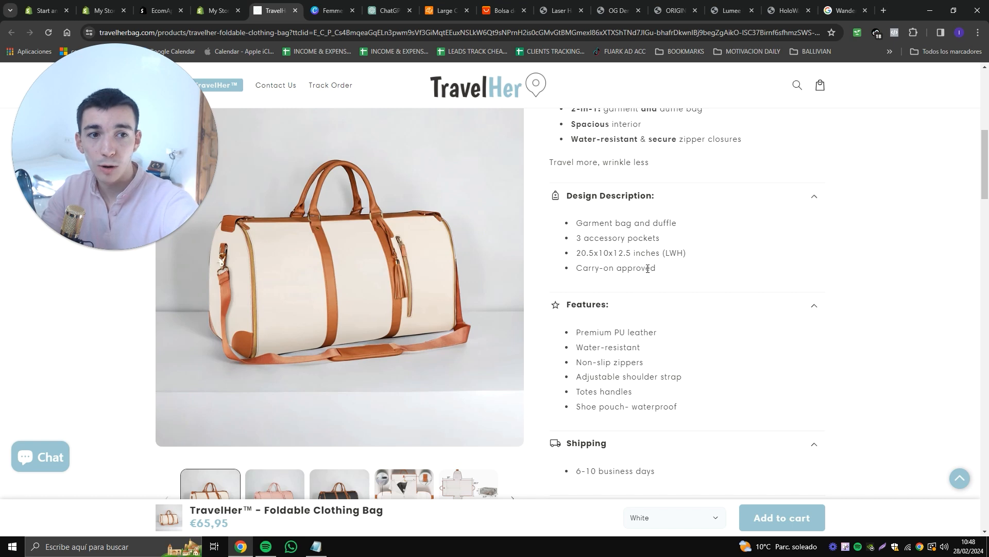
- Duplicate the Returns row in the theme editor, and set the copy's heading to "Design Description" and its icon to Leather
click(232, 12)
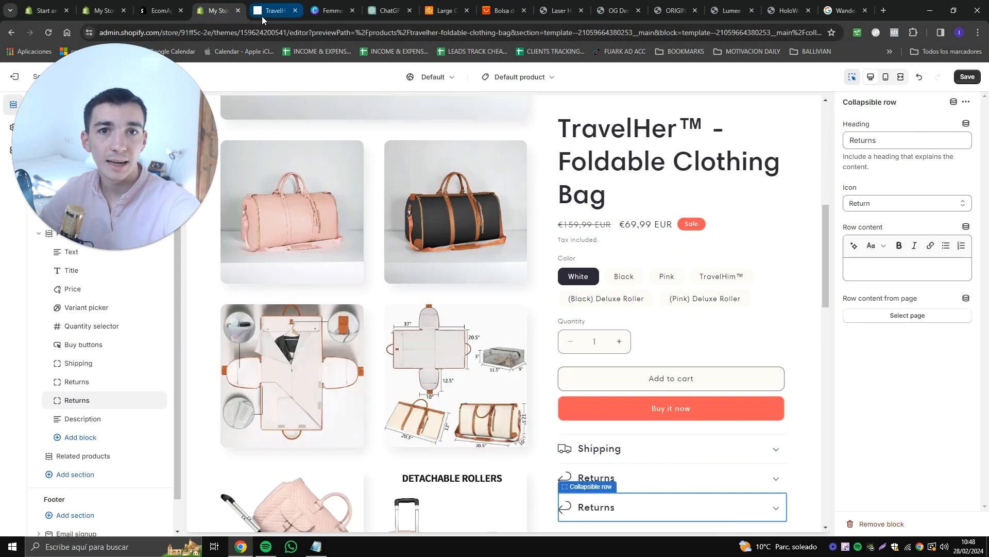
click(263, 16)
click(167, 12)
click(216, 10)
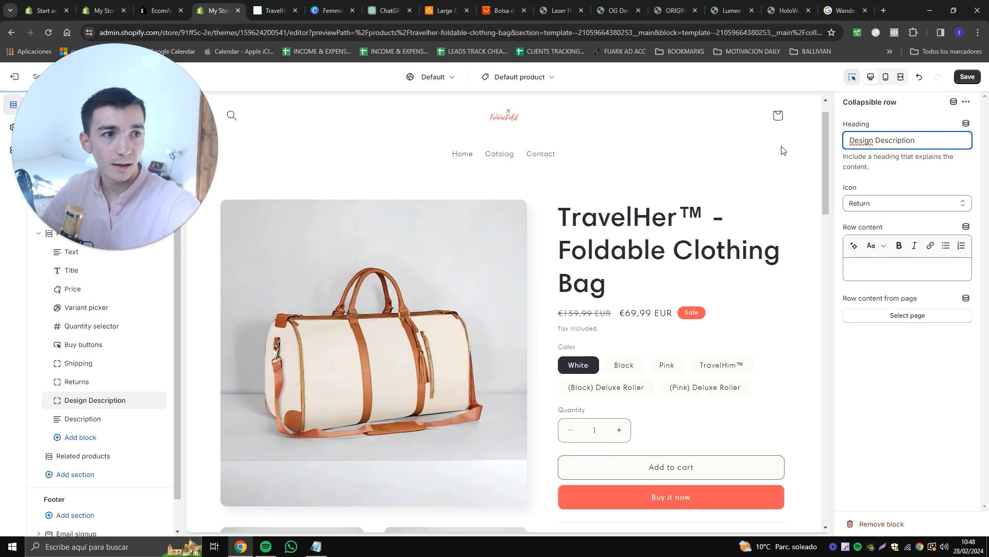
click(883, 203)
click(876, 245)
- Review the TravelHer page's Features, Shipping and Guarantee rows, and save the theme with the new Design Description row
click(274, 12)
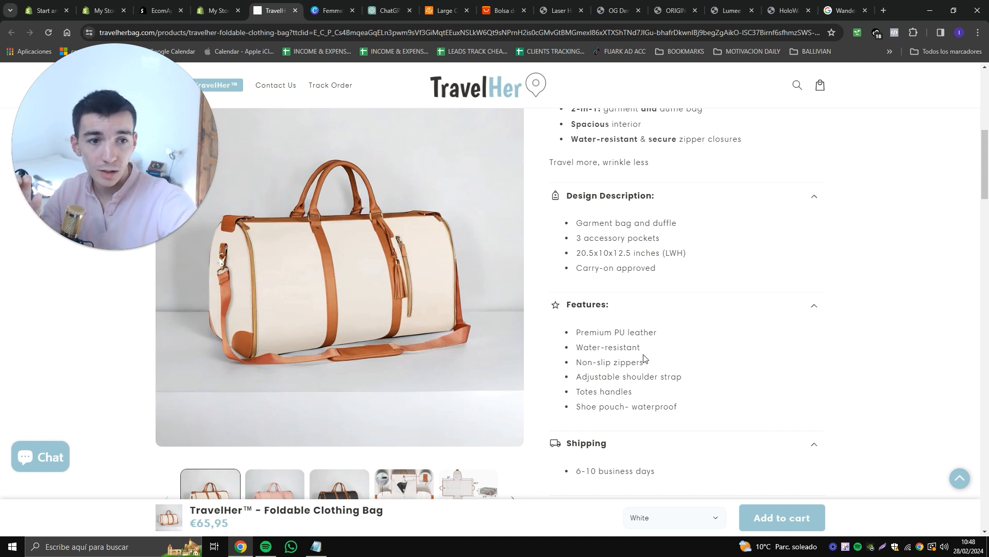
scroll(585, 334, down, 2)
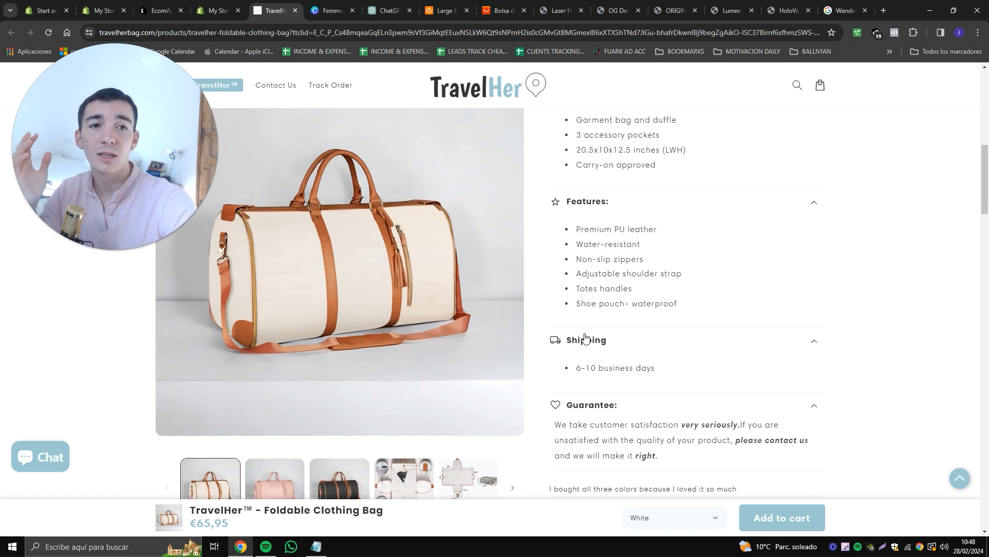
scroll(585, 338, down, 2)
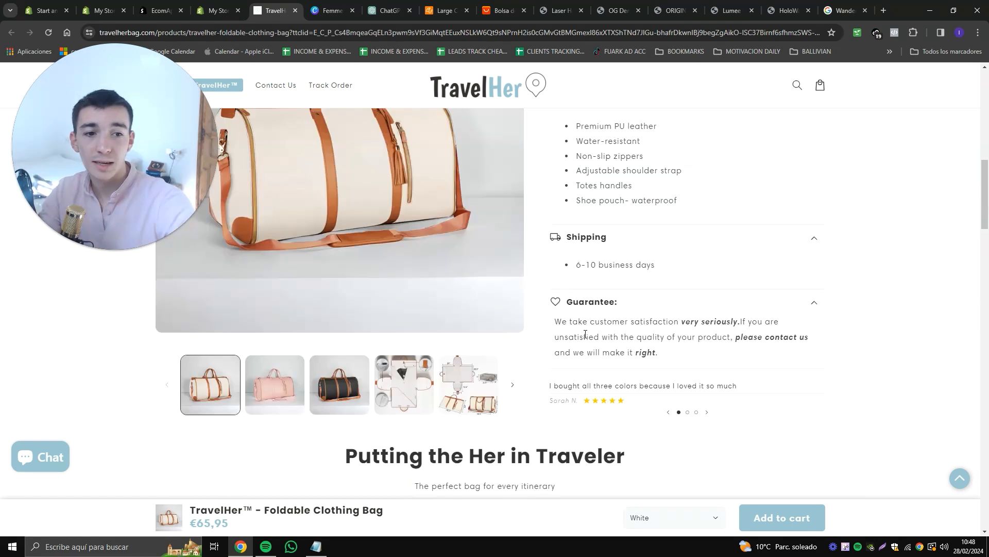
scroll(585, 334, down, 4)
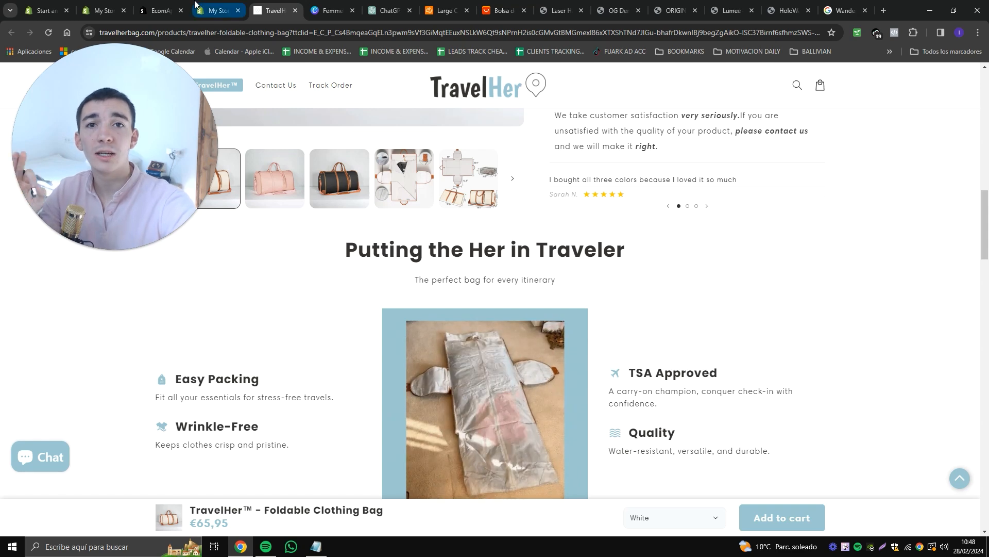
key(ctrl+shift+Tab)
click(968, 77)
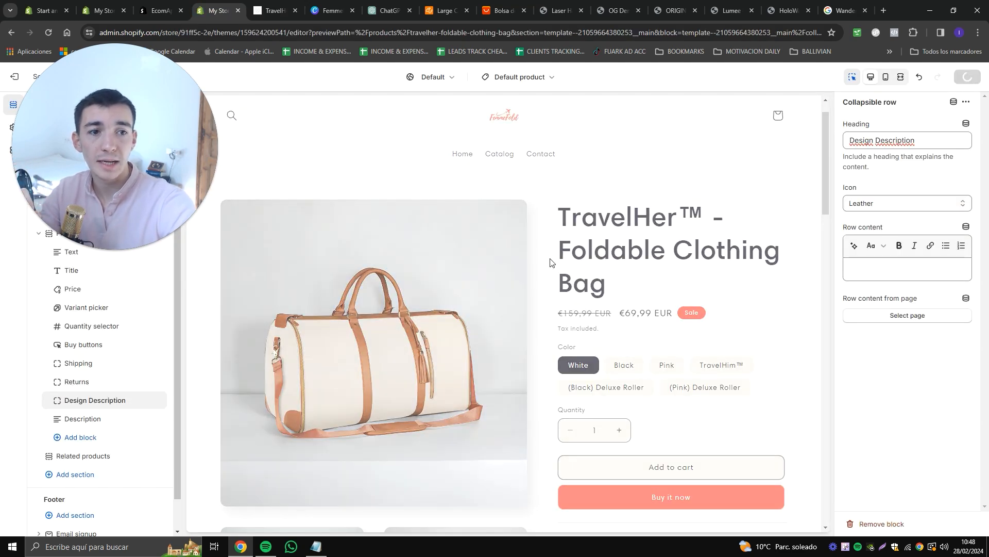
- Leave the theme editor, search the Shopify admin for "vitals" and open the Vitals: Reviews, Upsells & 40+ app listing
drag(144, 168, 477, 158)
click(8, 79)
click(436, 77)
text(vitals)
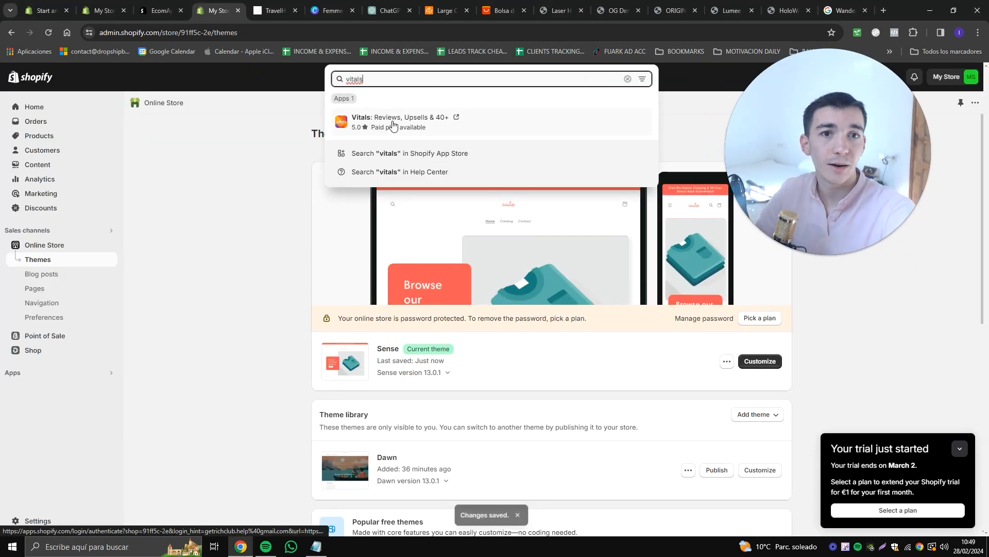
click(393, 125)
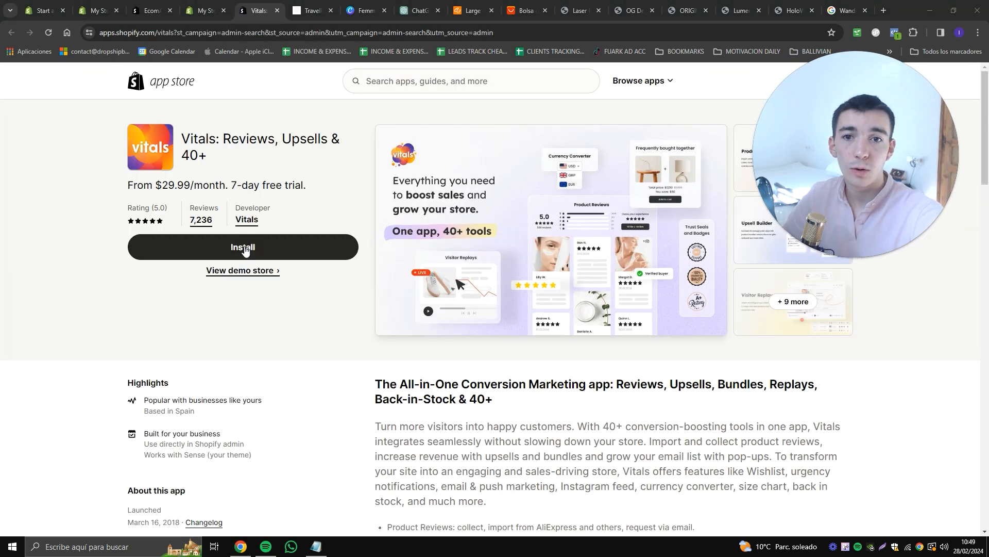
- Check the Vitals app's monthly price and free trial, and install it on the store
drag(230, 185, 260, 185)
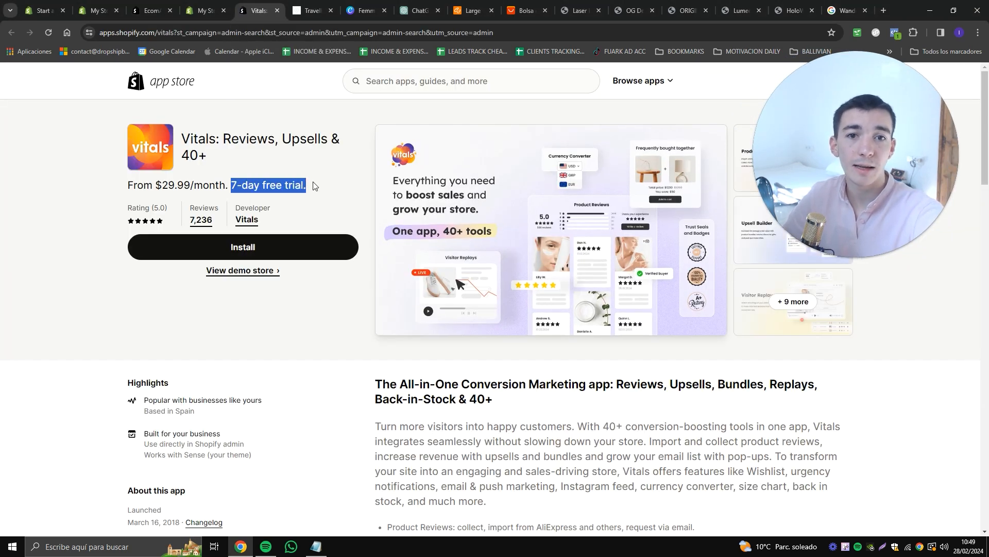
drag(128, 185, 218, 186)
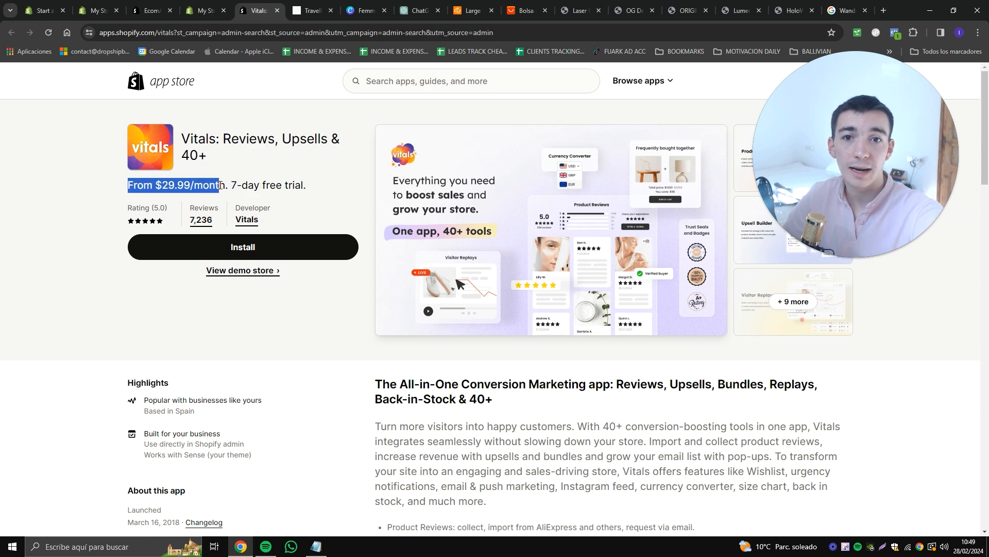
click(229, 247)
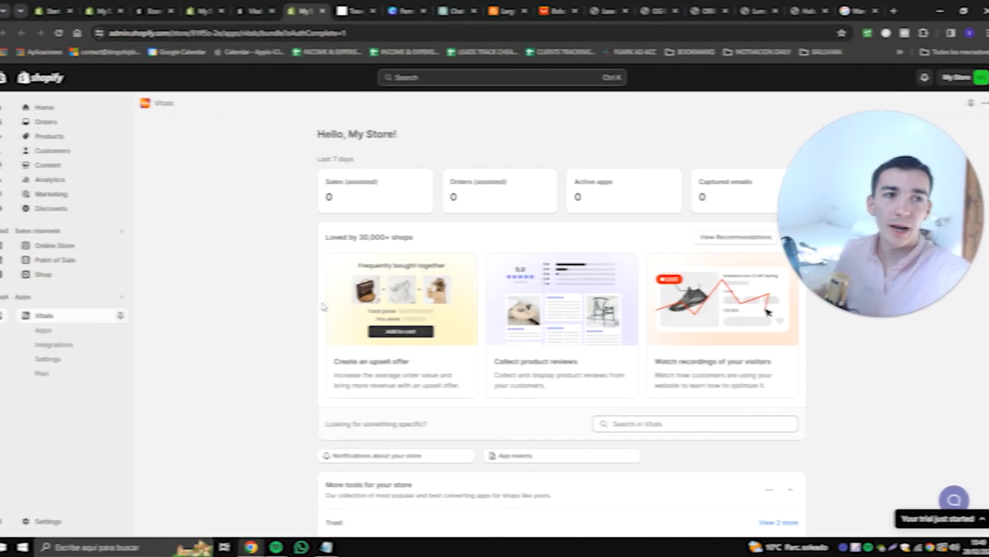
- Activate the Product Reviews tool in Vitals with its app embed enabled in the Sense theme, and return to the tool's dashboard
scroll(311, 301, down, 1)
scroll(311, 305, down, 3)
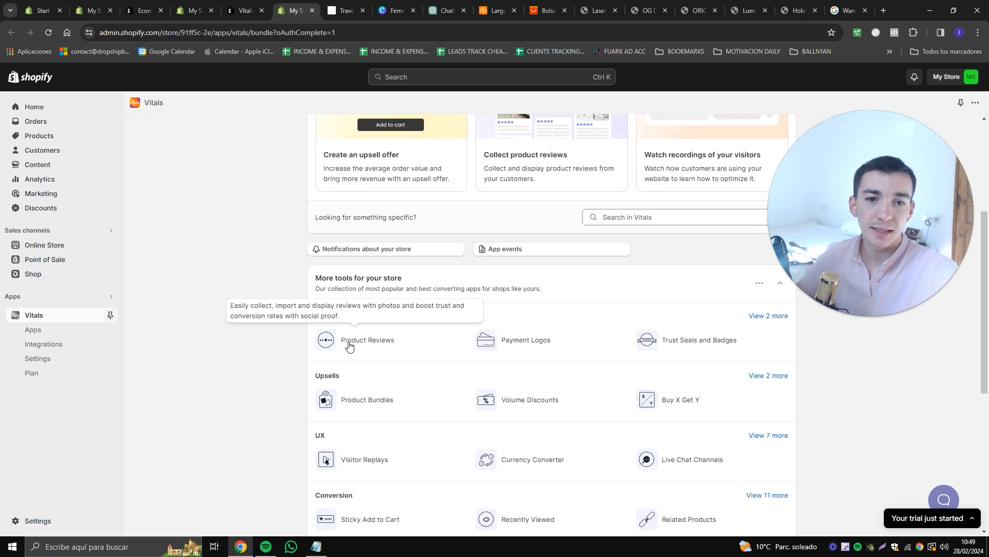
click(357, 338)
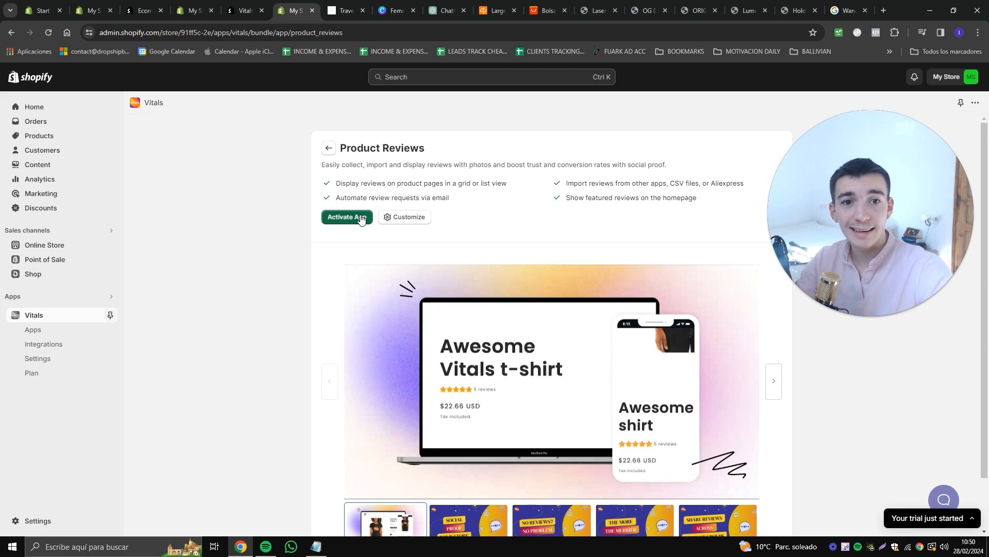
click(361, 218)
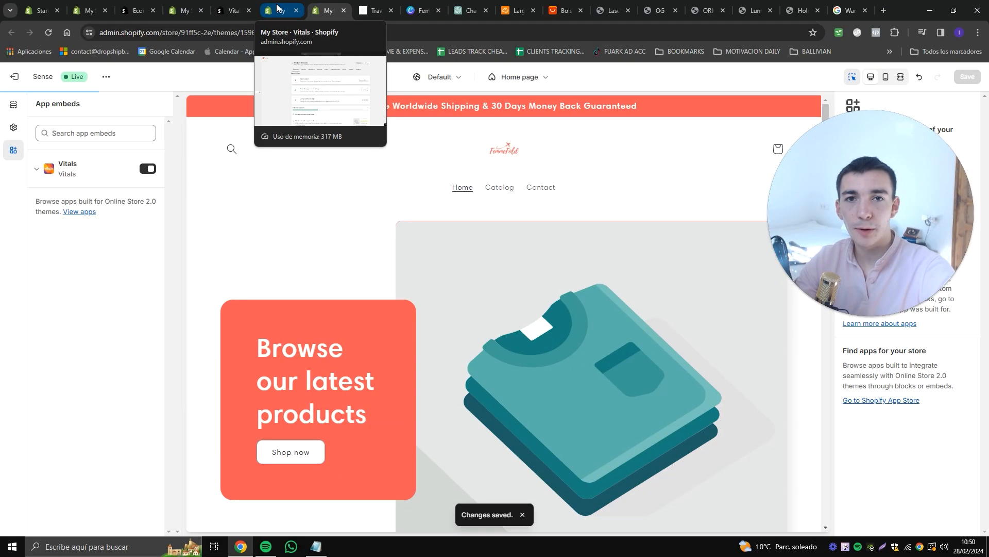
click(276, 8)
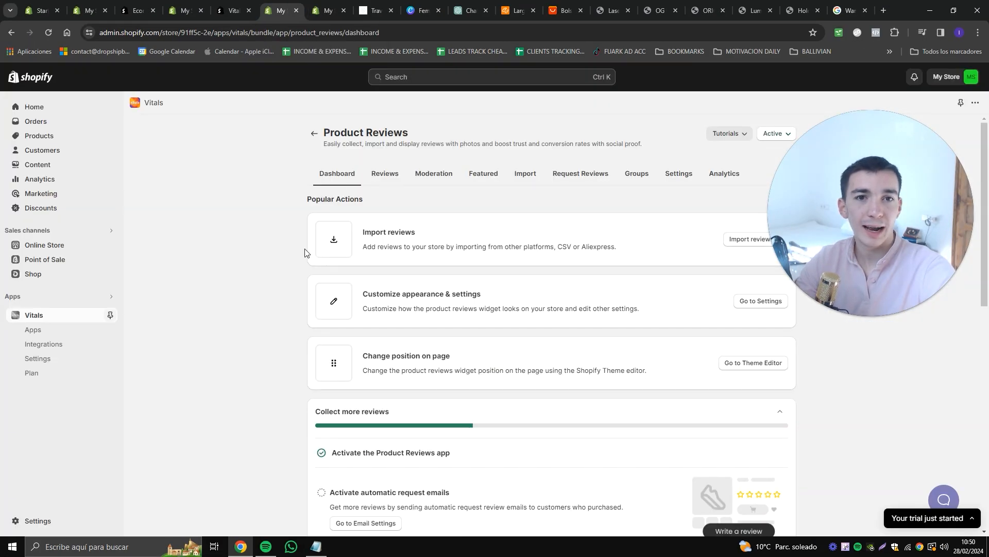
- Open the AliExpress review import for the TravelHer™ - Foldable Clothing Bag, examine its options and close it without importing
click(373, 184)
click(595, 295)
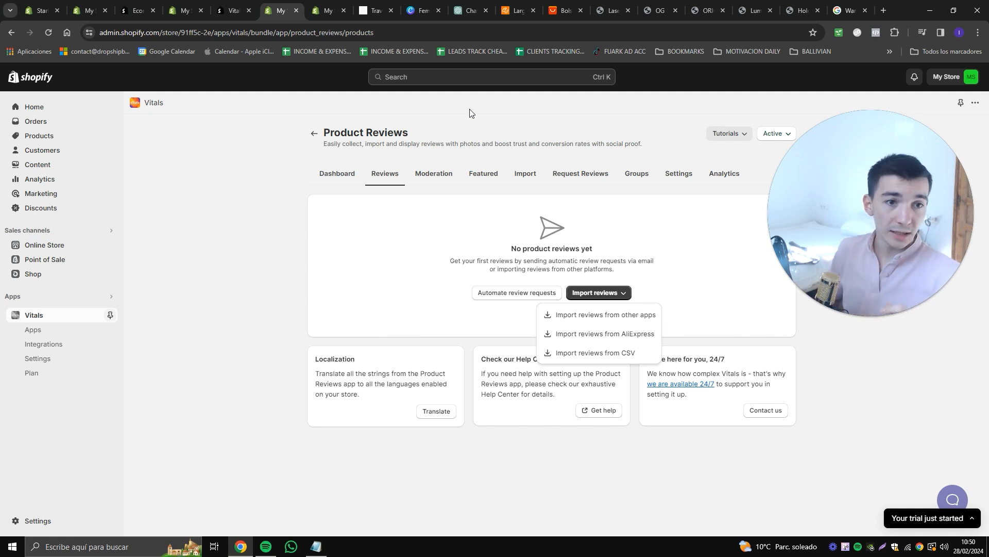
click(567, 331)
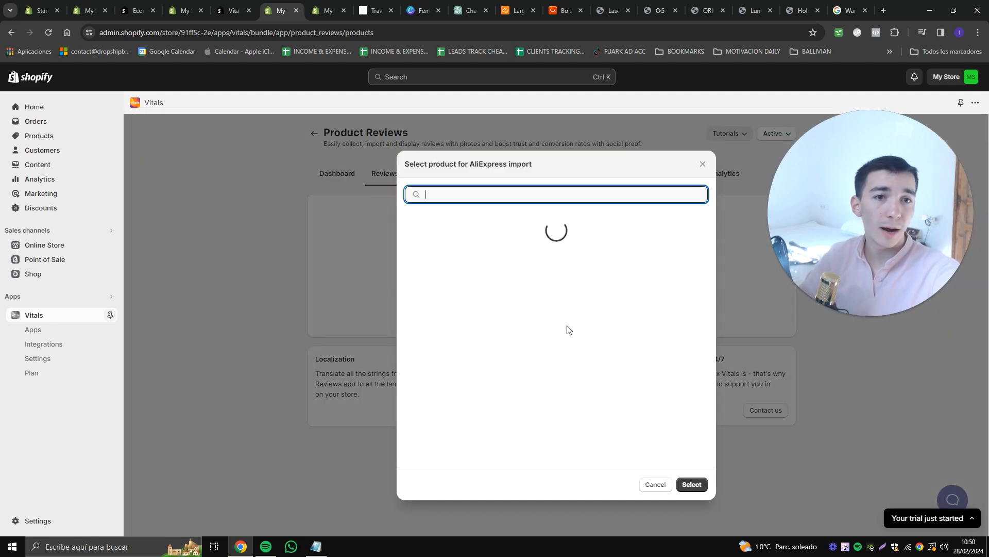
click(410, 223)
click(475, 260)
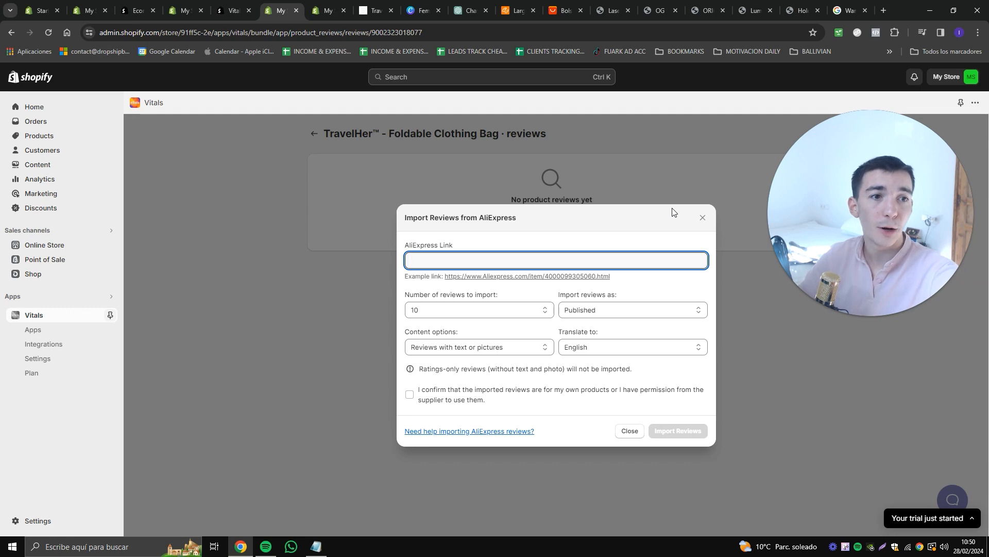
click(701, 218)
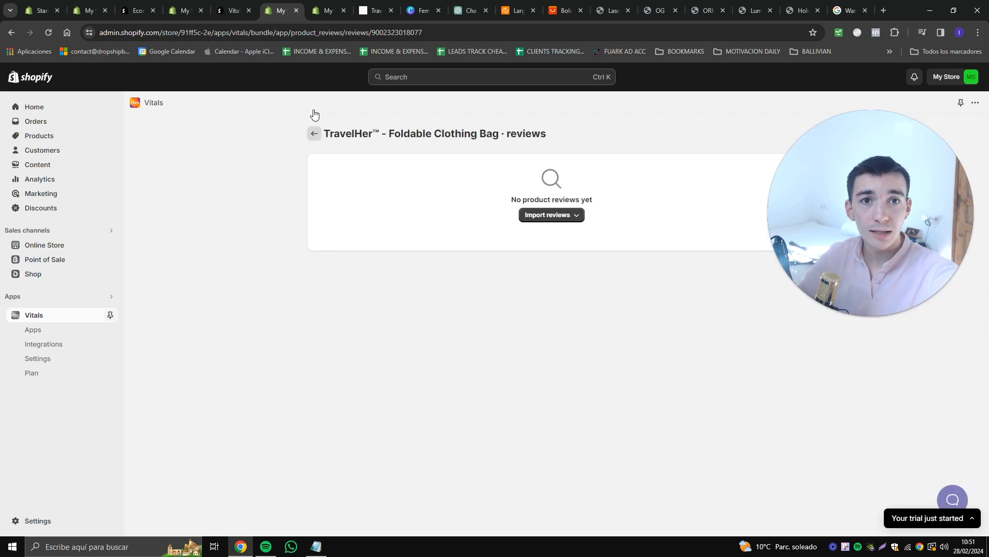
- Switch to the TravelHer product page and examine its Customer Reviews section
click(359, 3)
scroll(379, 234, down, 15)
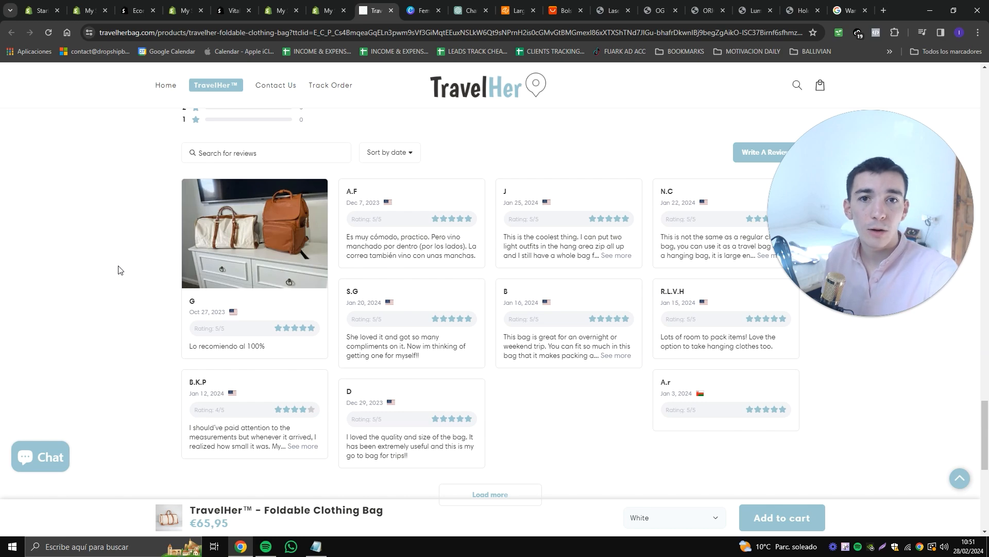
scroll(145, 226, up, 1)
scroll(159, 217, up, 20)
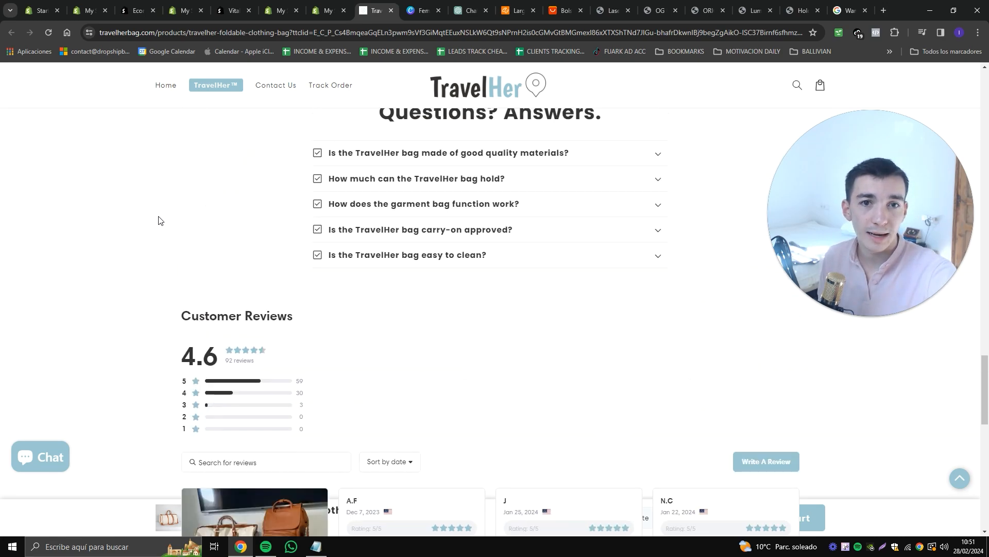
- Examine the TravelHer product page's layout, from the product details and feature sections to the customer testimonials and footer
scroll(159, 217, up, 8)
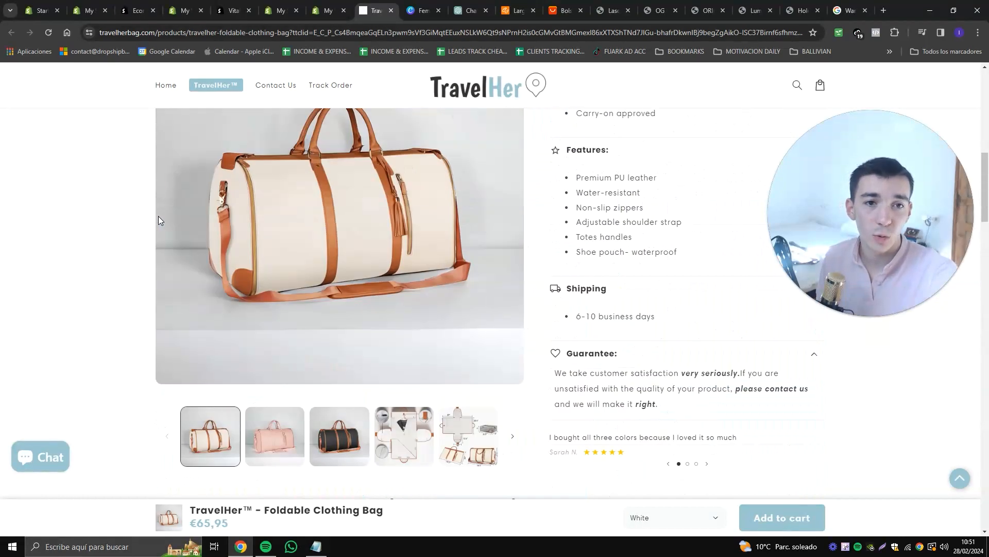
scroll(150, 218, down, 9)
scroll(361, 170, up, 10)
scroll(400, 178, up, 7)
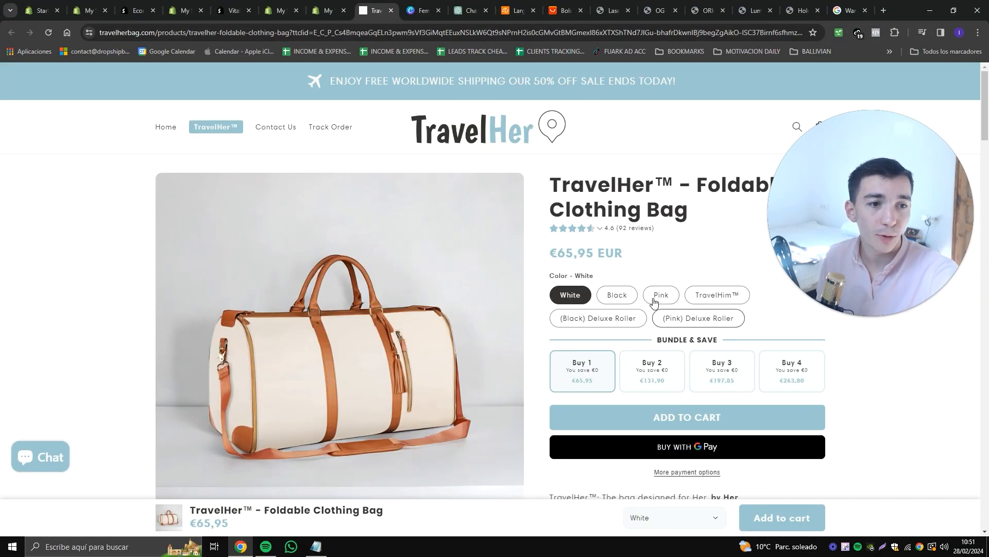
scroll(652, 297, down, 8)
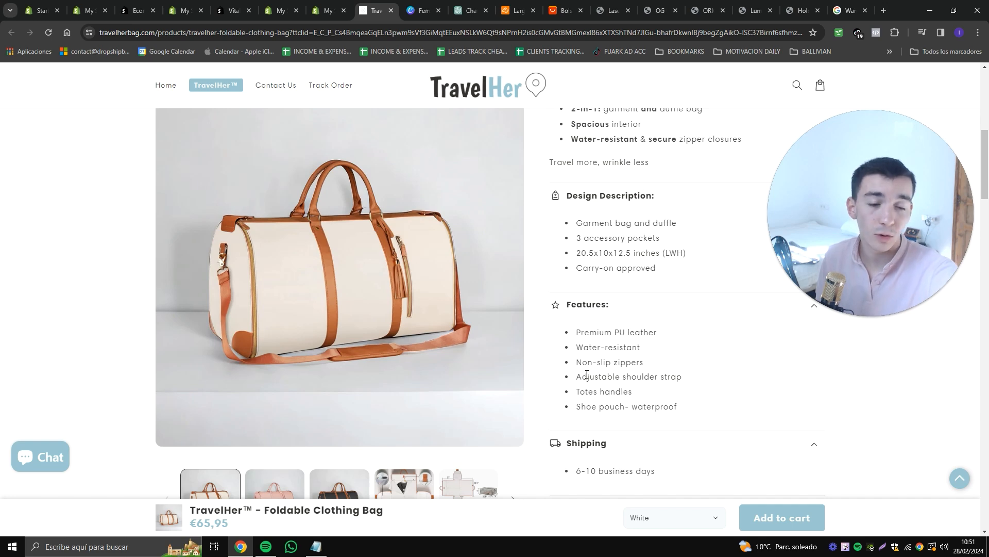
scroll(599, 341, down, 6)
scroll(597, 335, down, 8)
scroll(593, 330, up, 9)
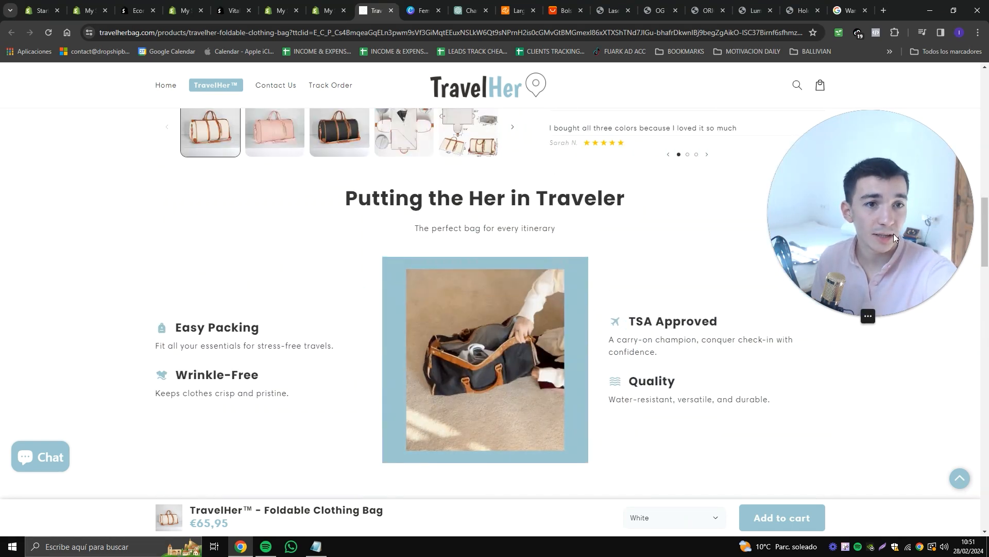
scroll(258, 258, down, 7)
scroll(495, 264, down, 5)
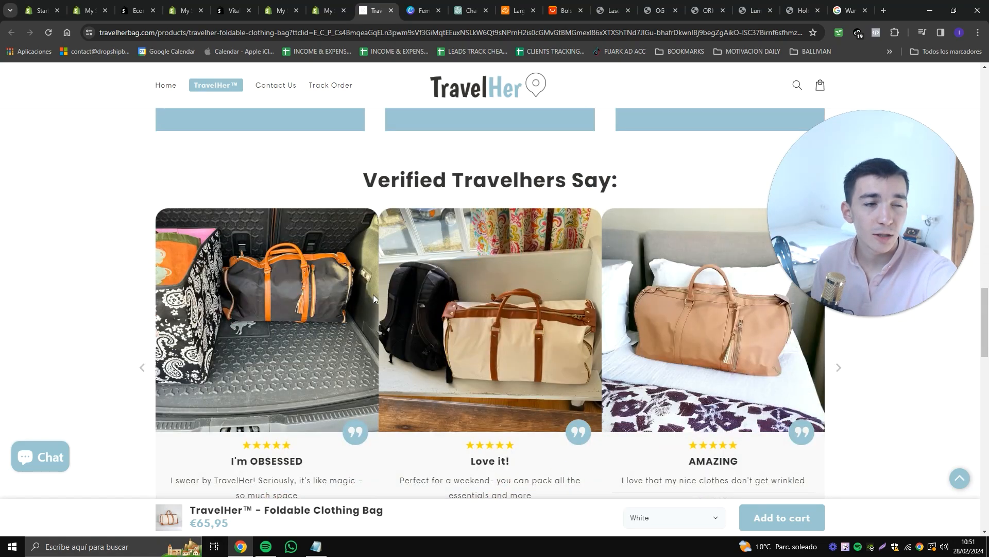
scroll(379, 297, up, 1)
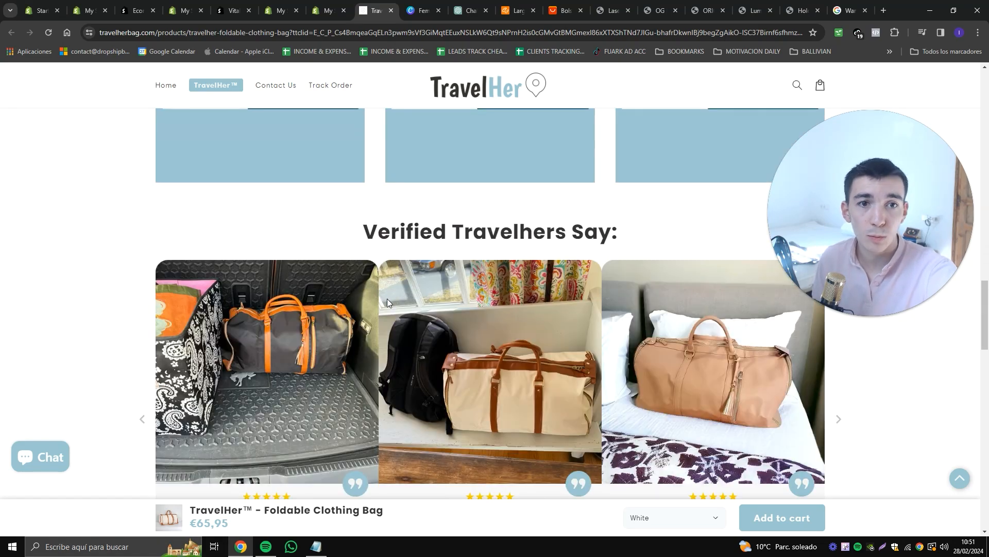
scroll(388, 298, down, 15)
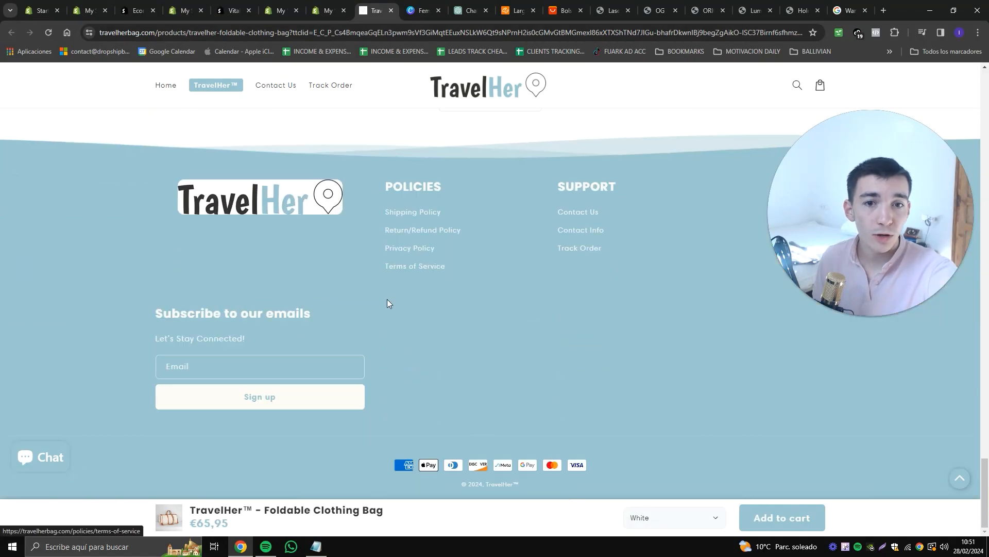
scroll(388, 299, up, 20)
scroll(449, 283, up, 4)
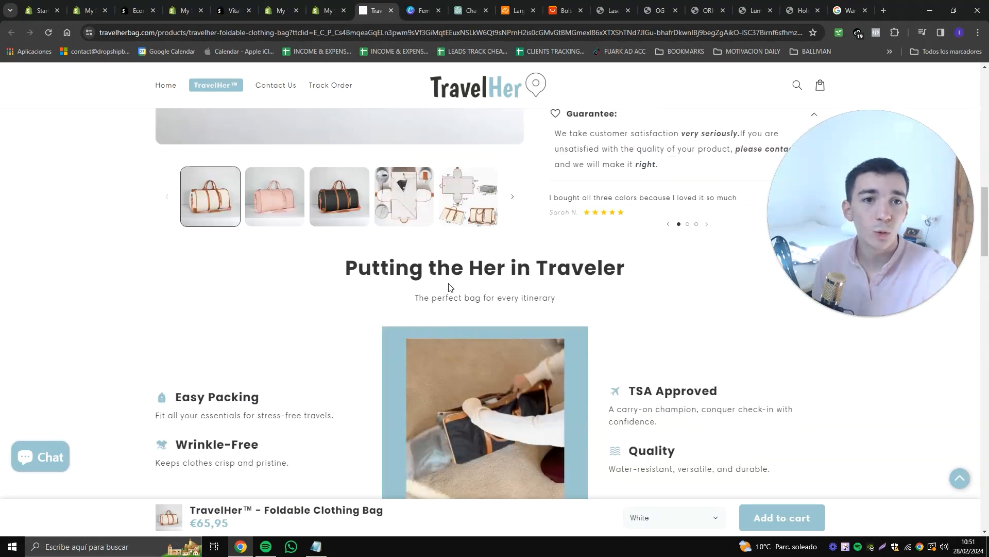
scroll(453, 335, down, 4)
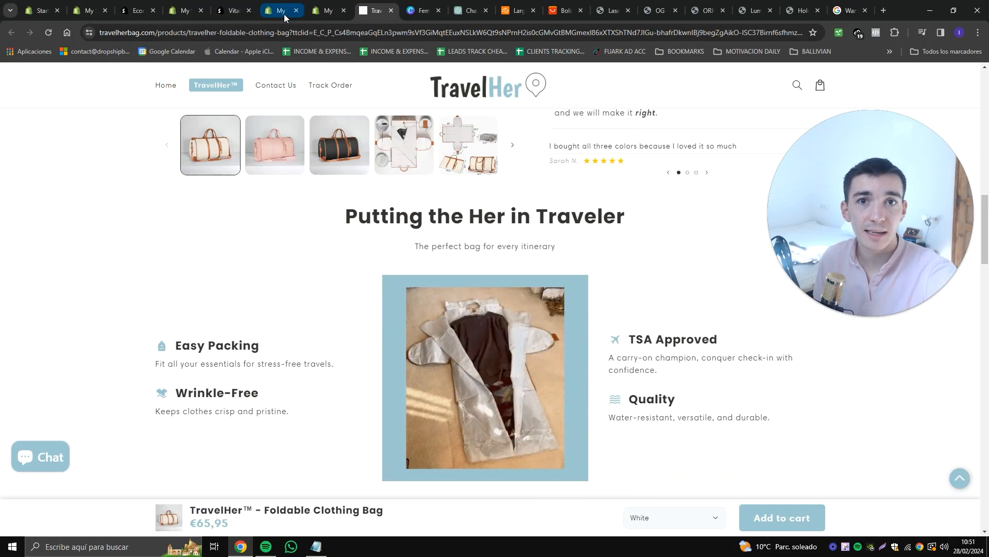
- Switch to the theme editor, try an Image with text section above the product reviews, and remove that section
click(282, 11)
click(184, 10)
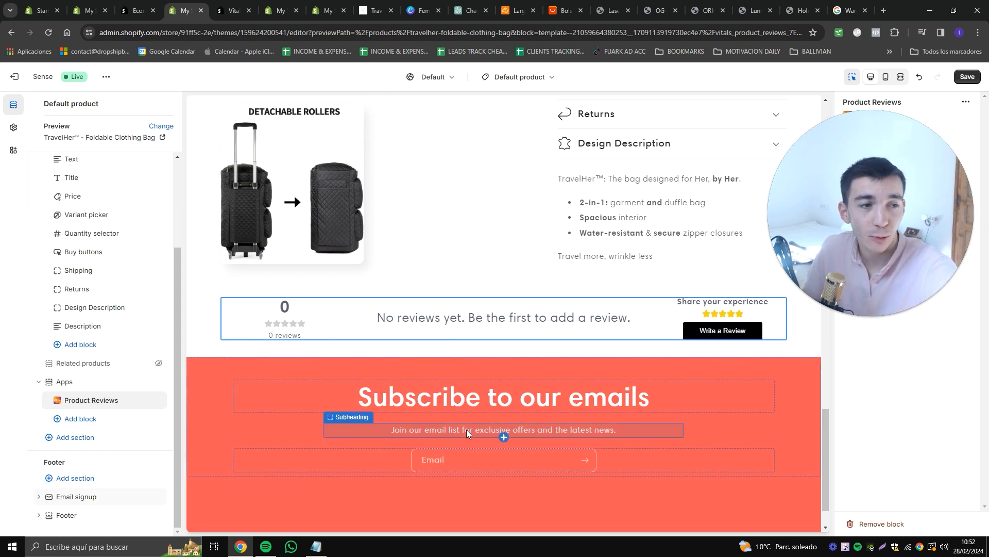
scroll(528, 309, up, 3)
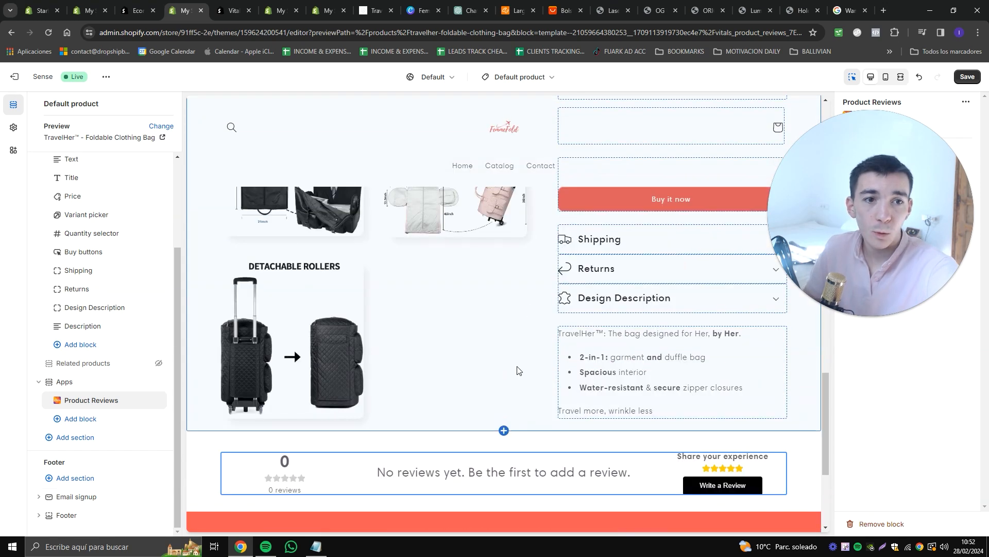
click(504, 432)
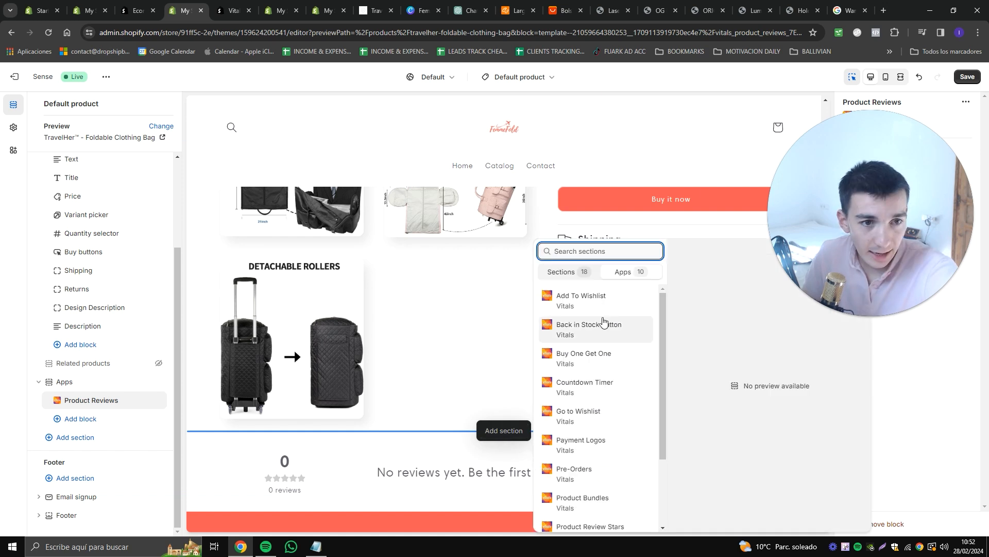
click(572, 271)
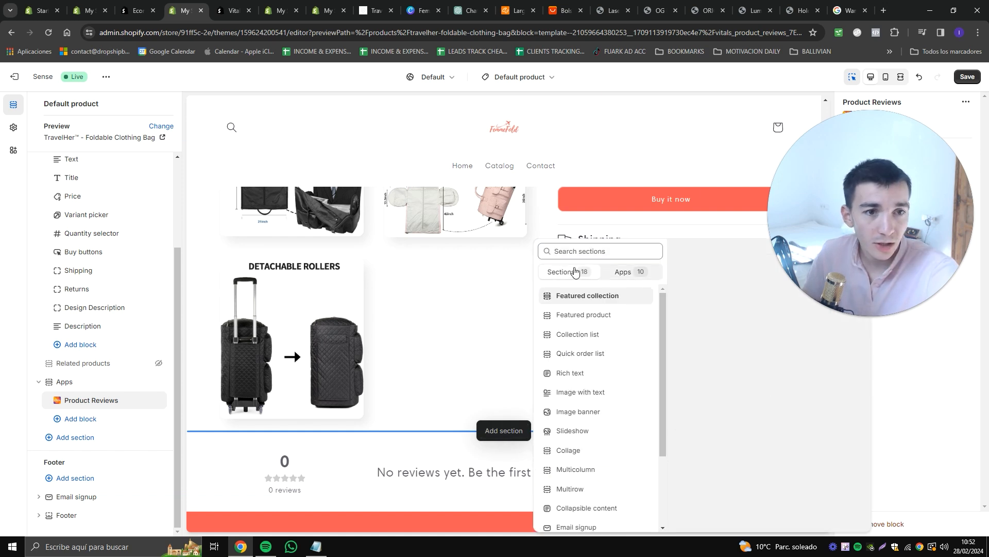
click(580, 393)
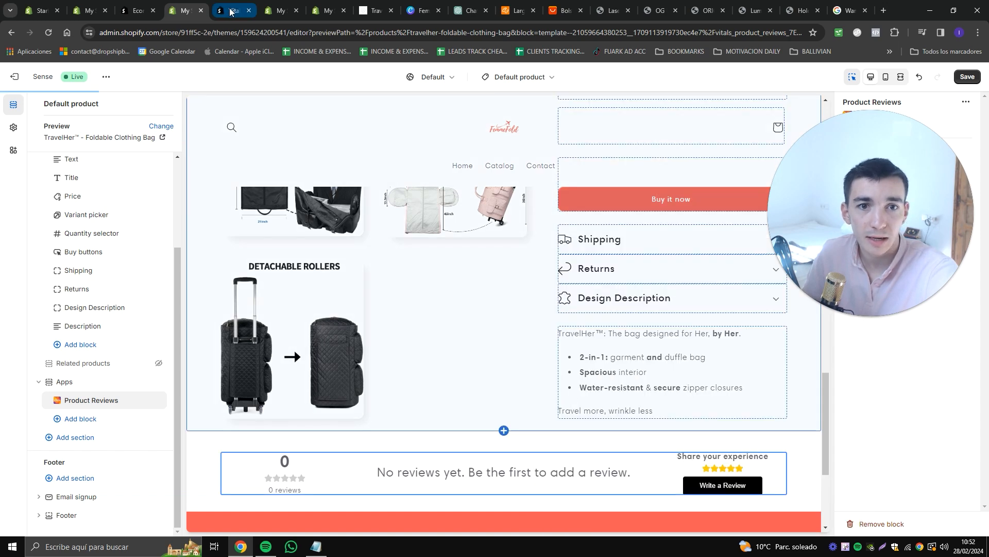
drag(391, 8, 270, 14)
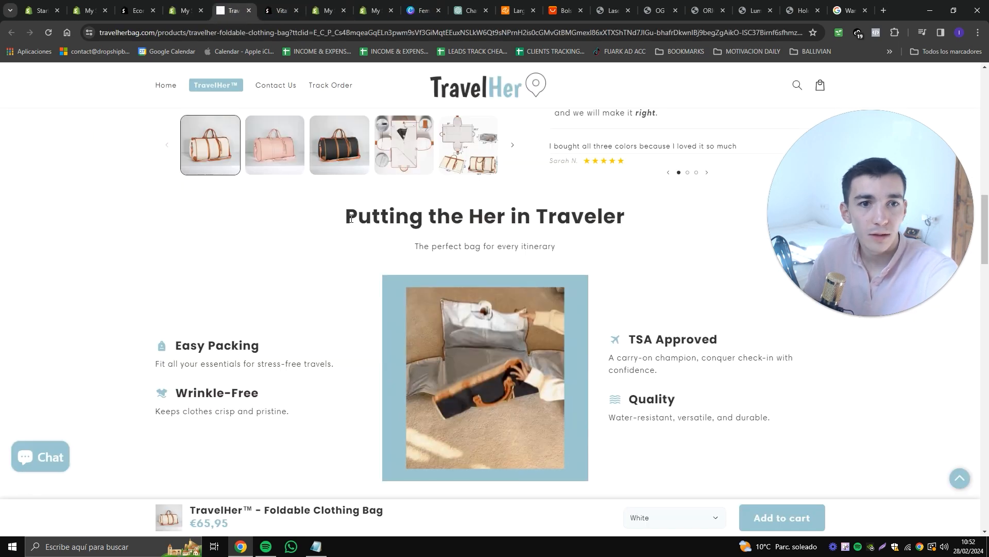
key(ctrl+shift+Tab)
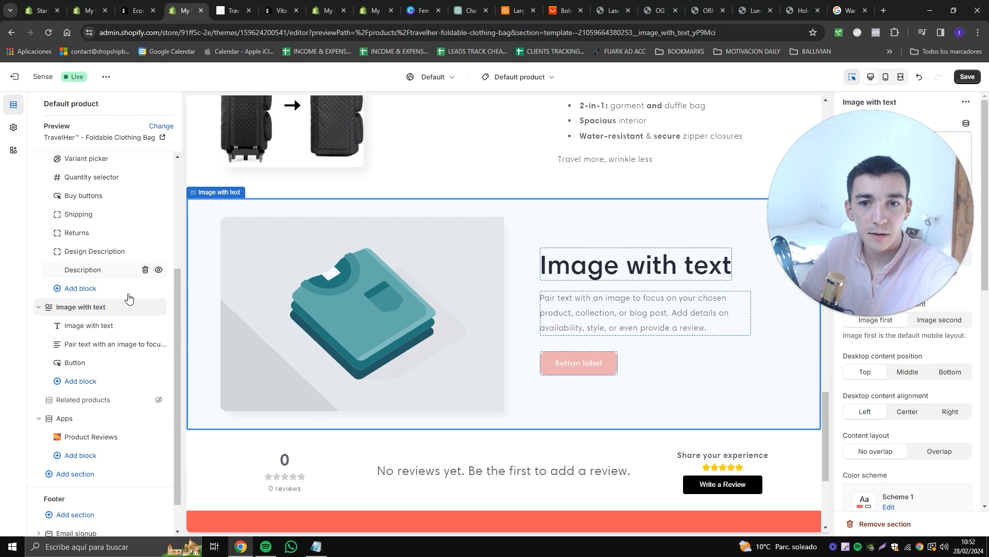
click(145, 307)
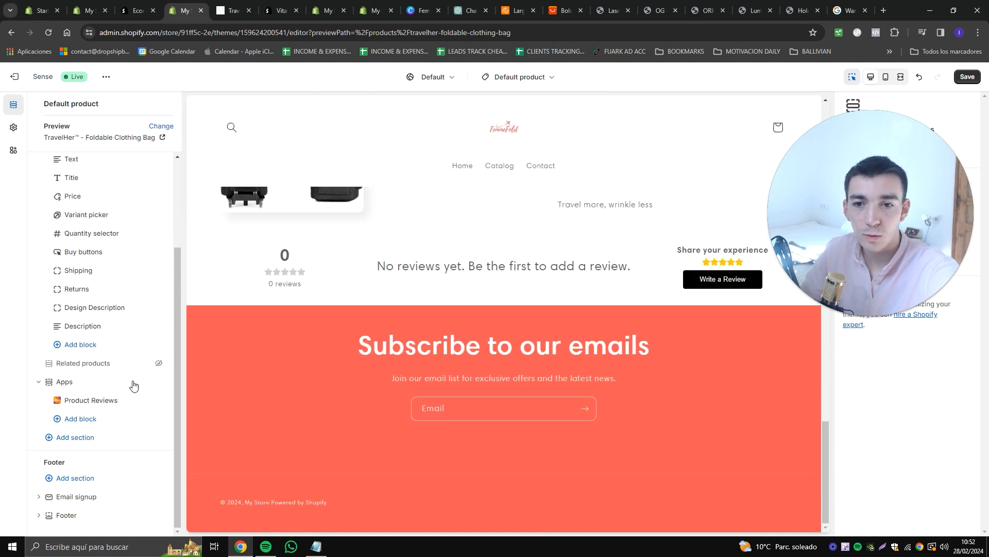
- Add a Rich text section above the product reviews with the heading "Putting the her in the traveler!"
click(78, 441)
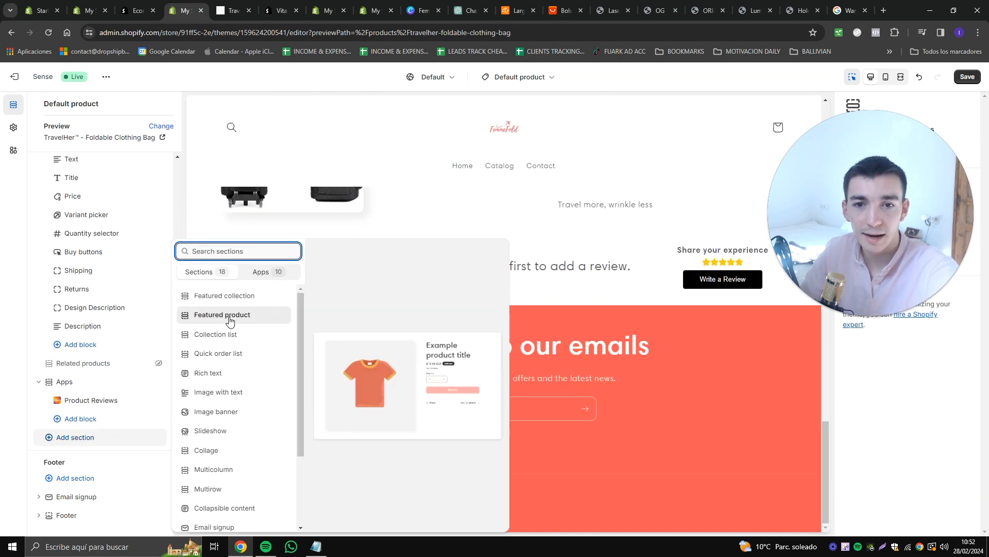
click(85, 381)
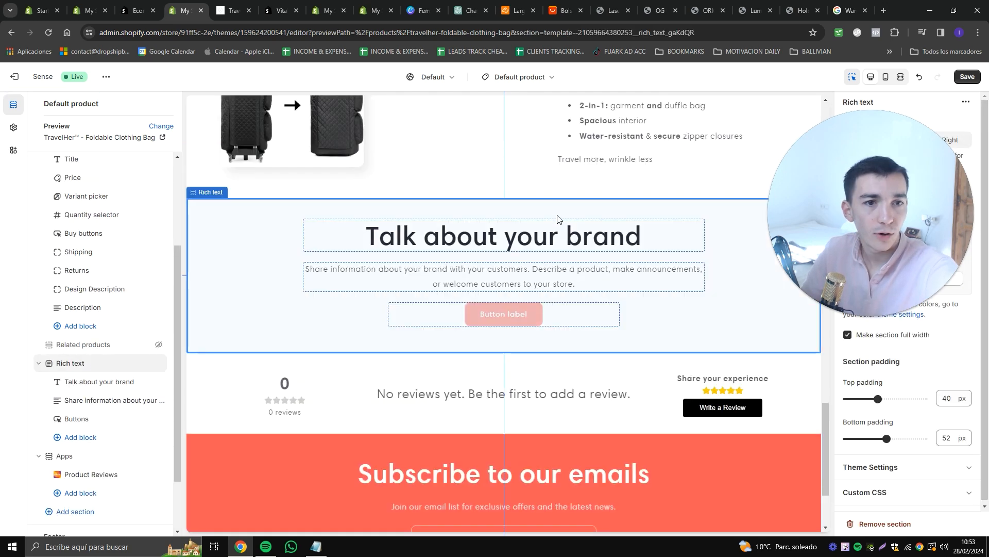
click(559, 219)
click(229, 5)
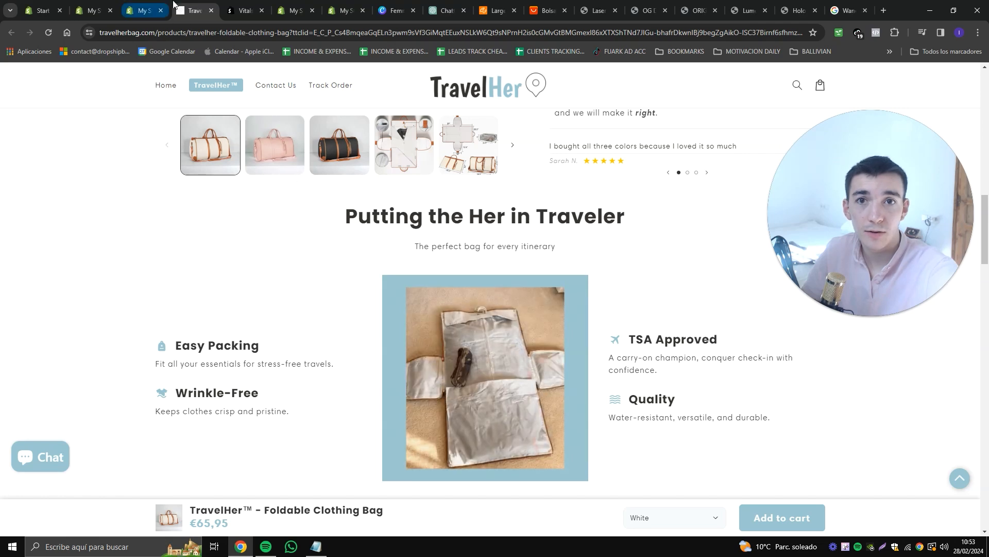
click(166, 4)
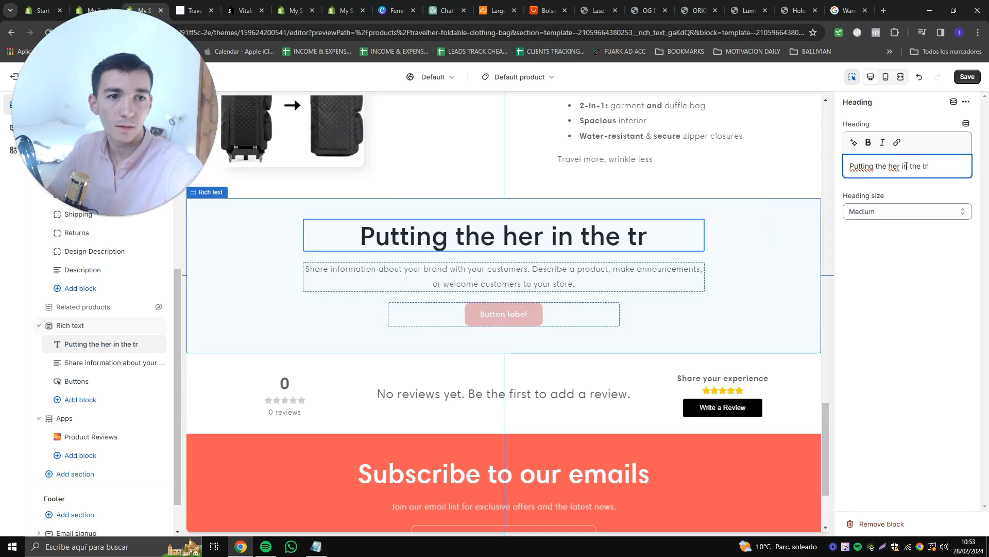
text(aveler)
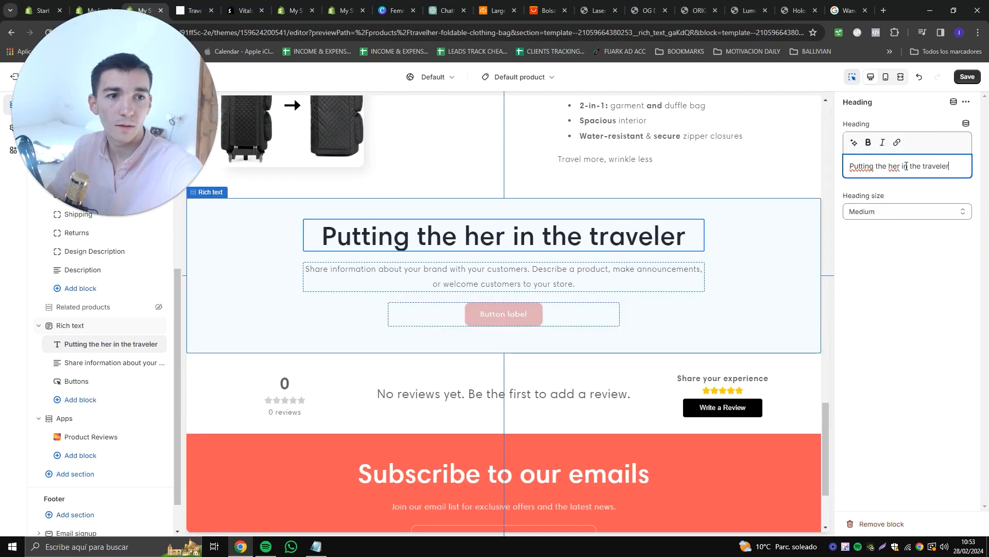
text(!)
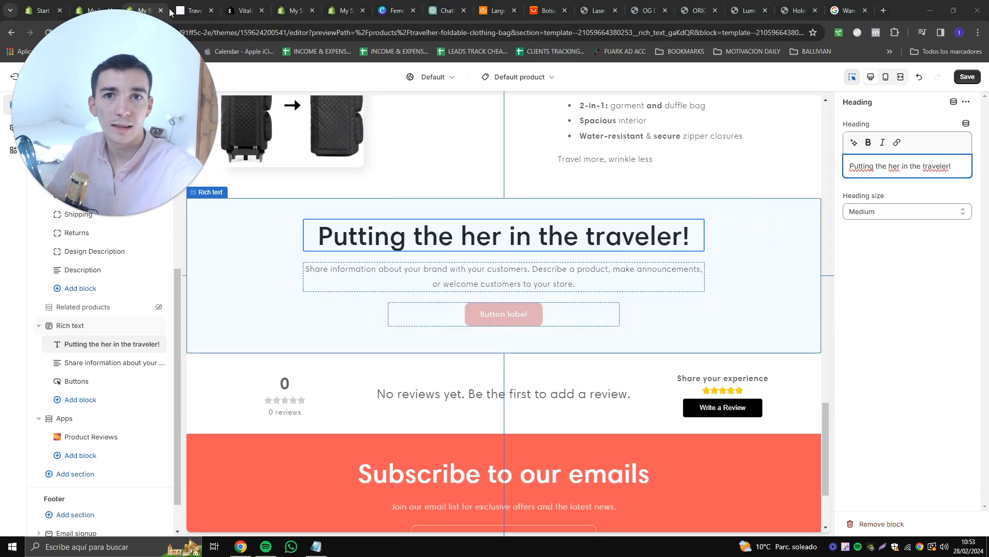
- Set the Rich text section's description to "the perfect bag for every itinerary." and remove its Buttons block
click(193, 10)
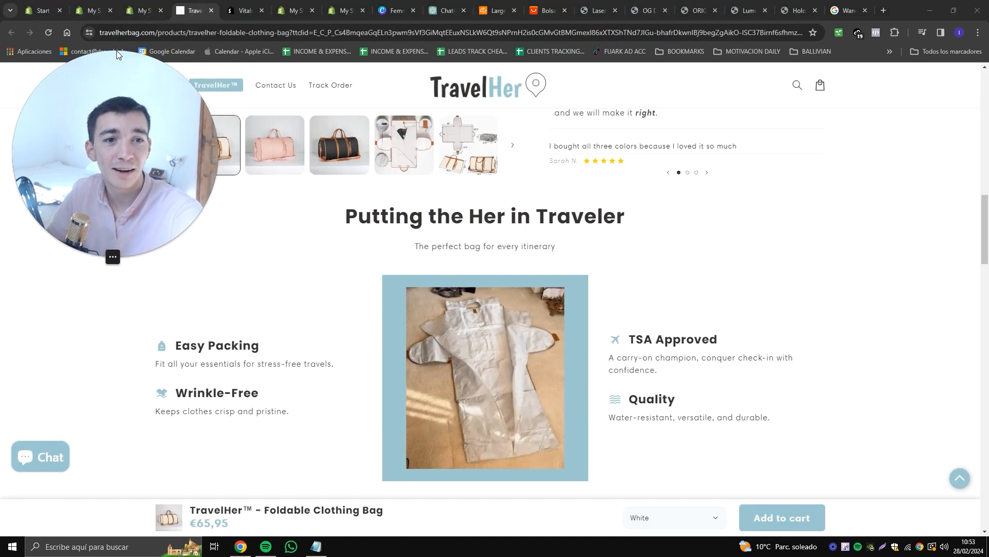
click(142, 10)
click(567, 276)
key(ctrl+a)
text(the perfect bag for every itinerary.)
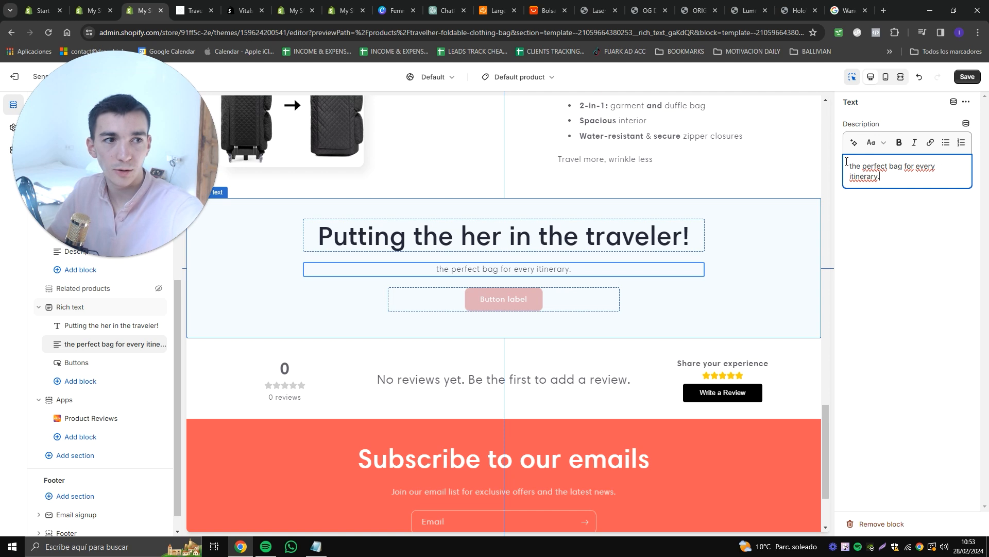
click(530, 303)
click(966, 102)
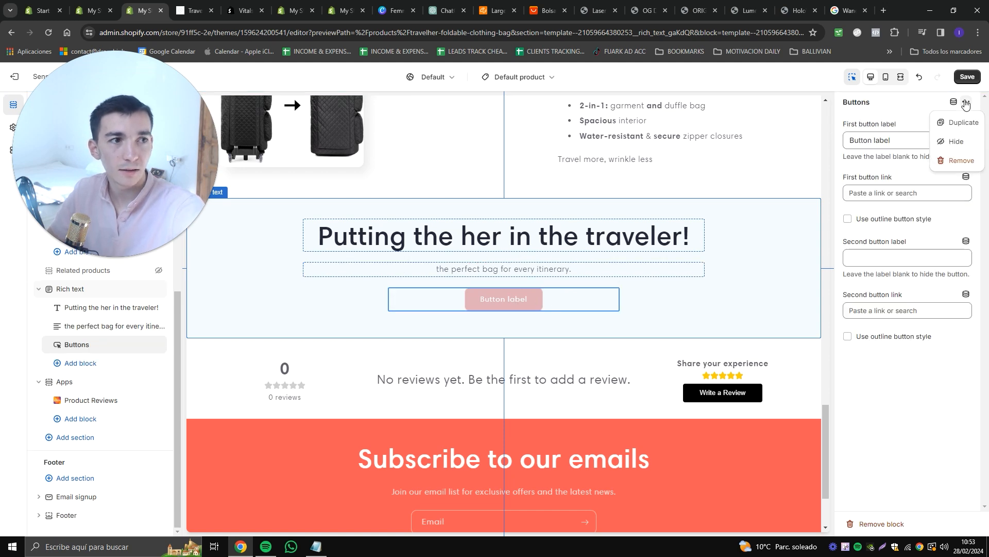
click(954, 162)
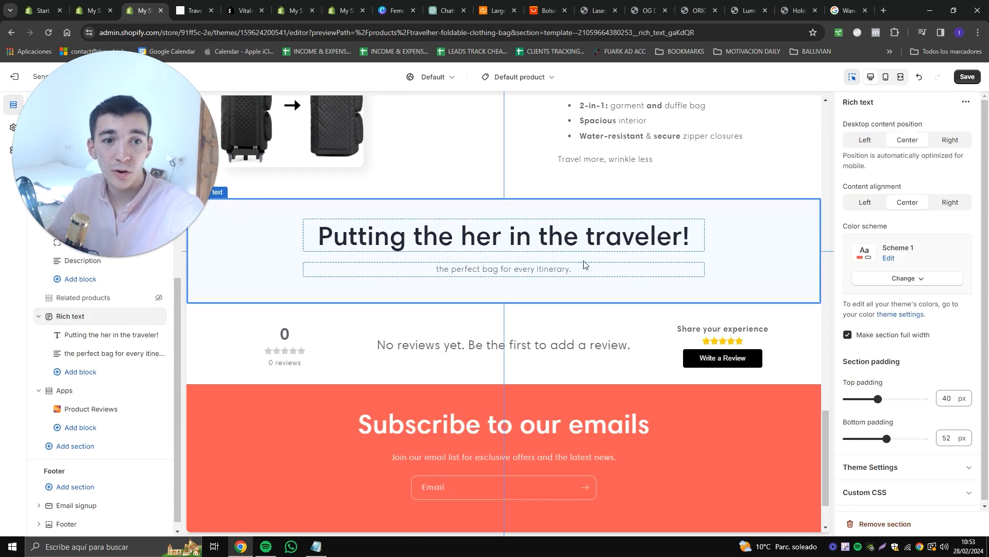
- Add a Multicolumn section and place it between the Rich text section and the product reviews
click(77, 446)
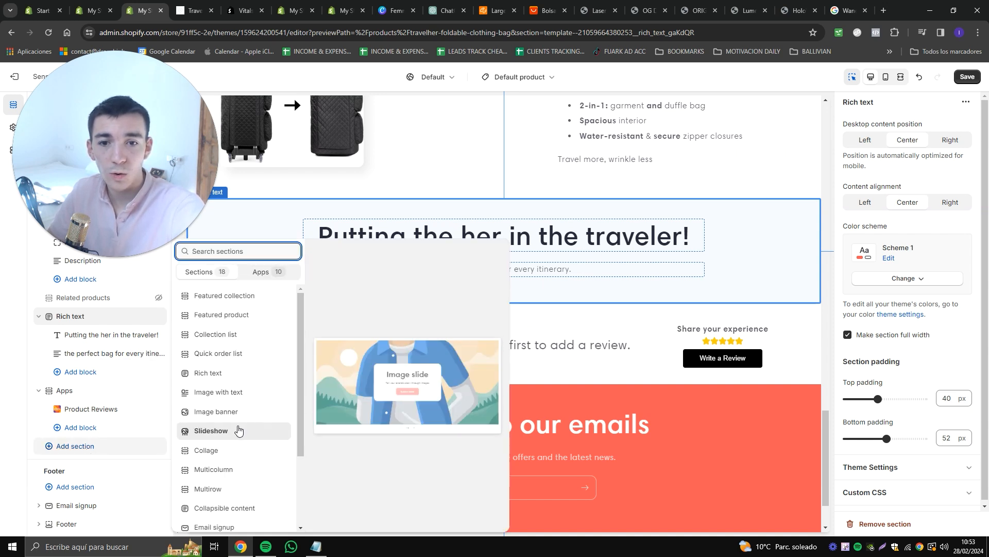
click(230, 471)
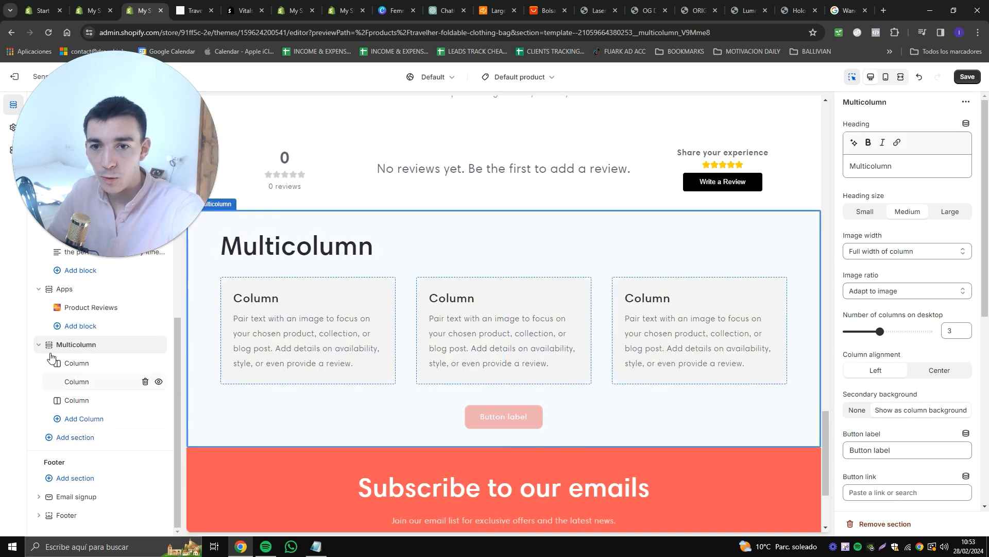
mouse_move(50, 349)
mouse_down()
mouse_move(49, 320)
mouse_move(49, 361)
mouse_up()
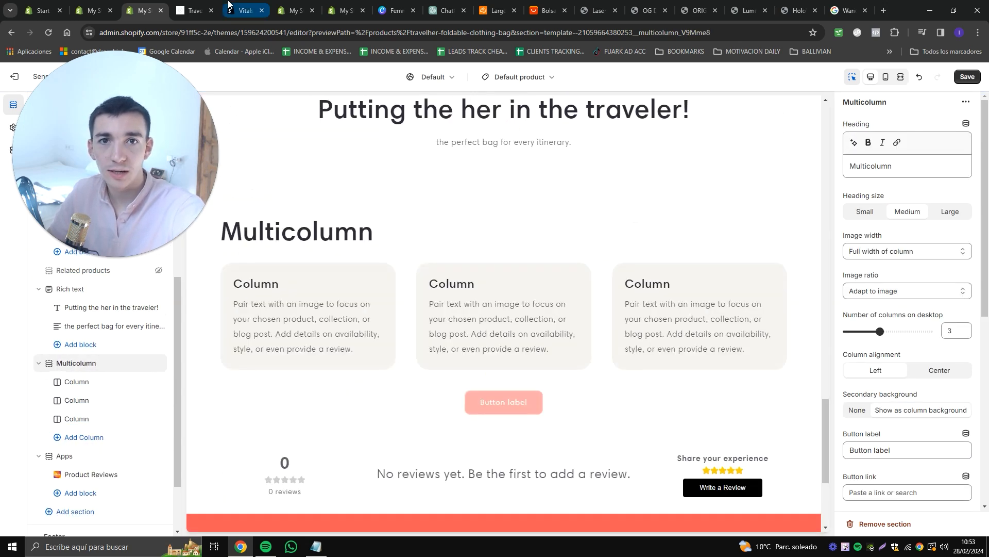
- Check the TravelHer page's feature list and clear the Multicolumn section's heading
click(181, 9)
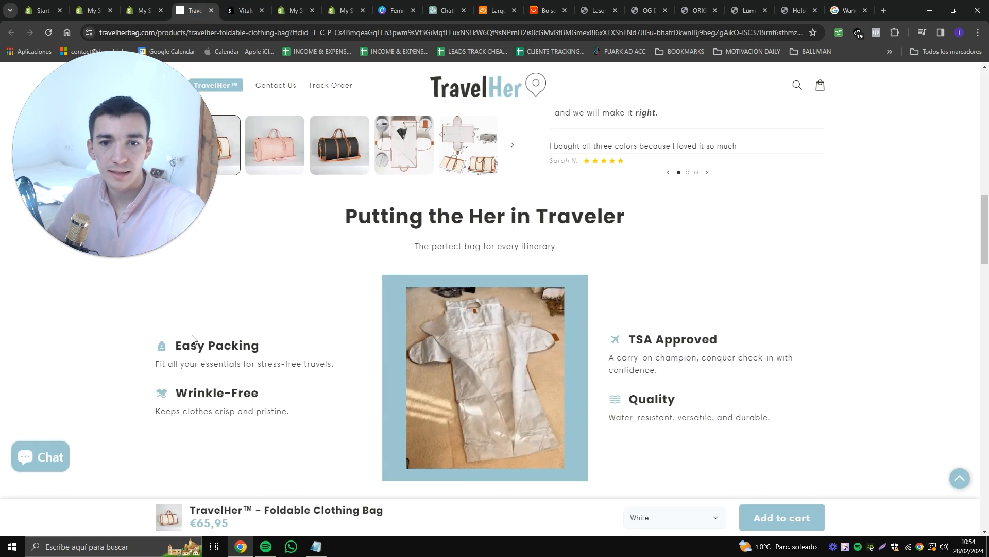
click(139, 9)
click(294, 299)
click(322, 237)
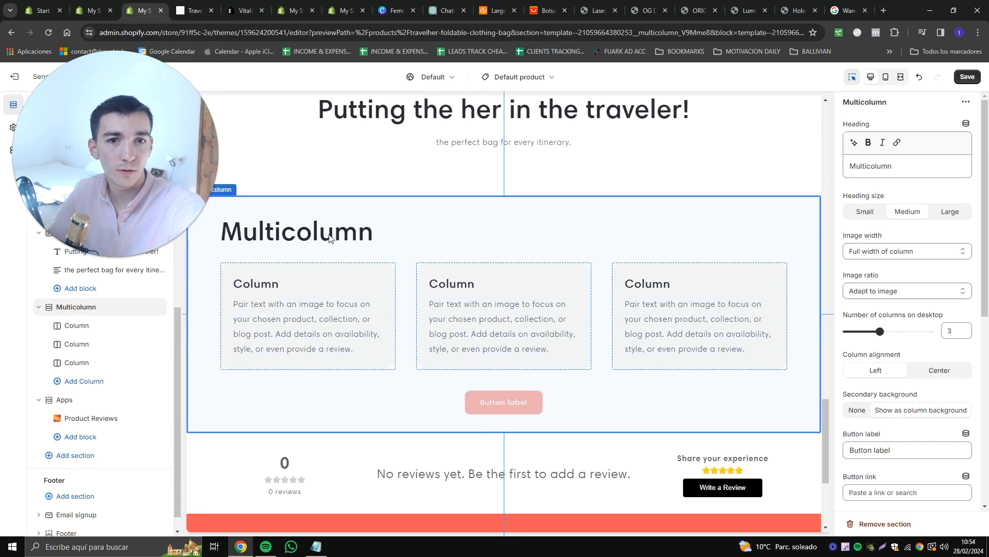
double_click(910, 172)
key(BackSpace)
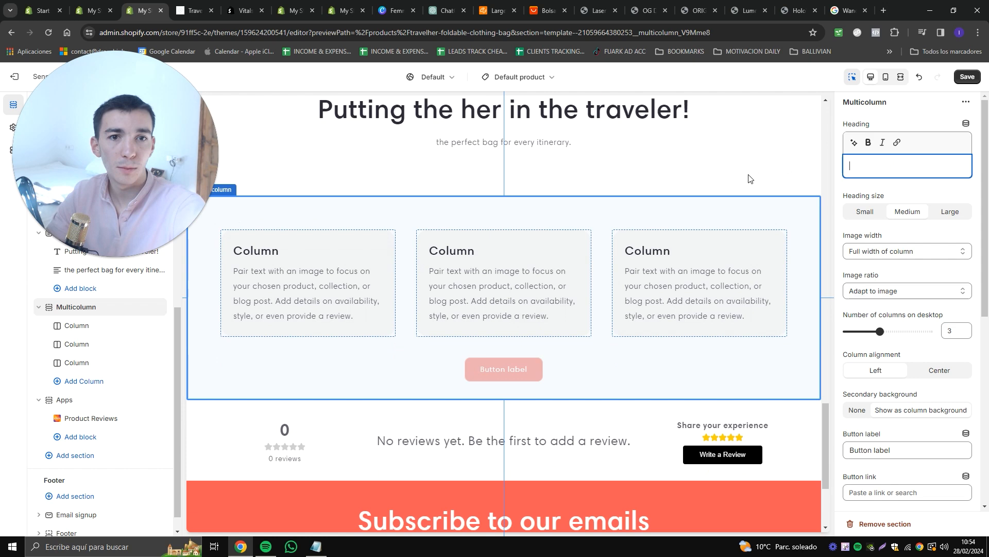
- Give the first column the heading "Easy Packing" and the description "Pack all your essential for a strees free travel!"
click(318, 267)
text(Easy Packing)
key(ctrl+Tab)
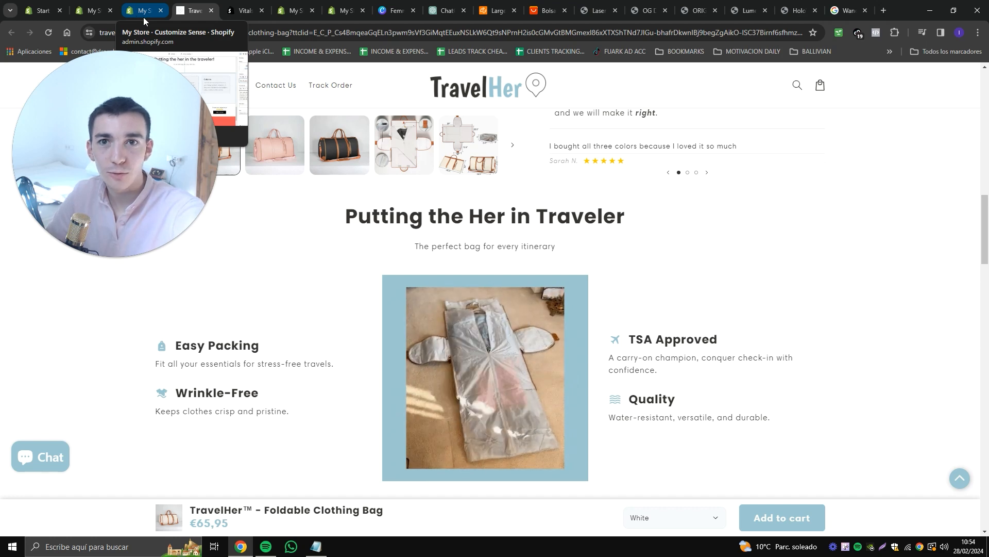
click(144, 15)
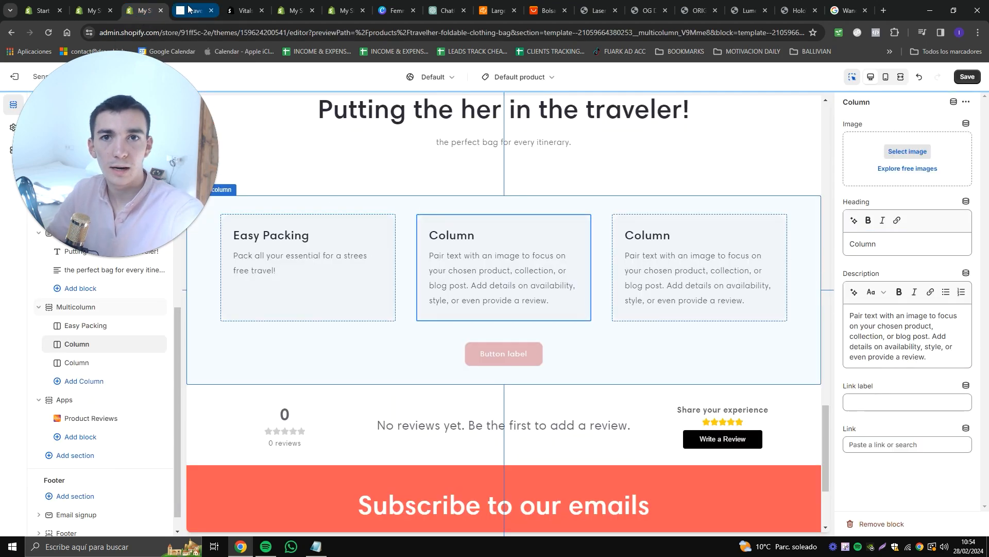
- Check the benefit texts on the TravelHer page and compare them with the four columns in the Multicolumn section
click(194, 11)
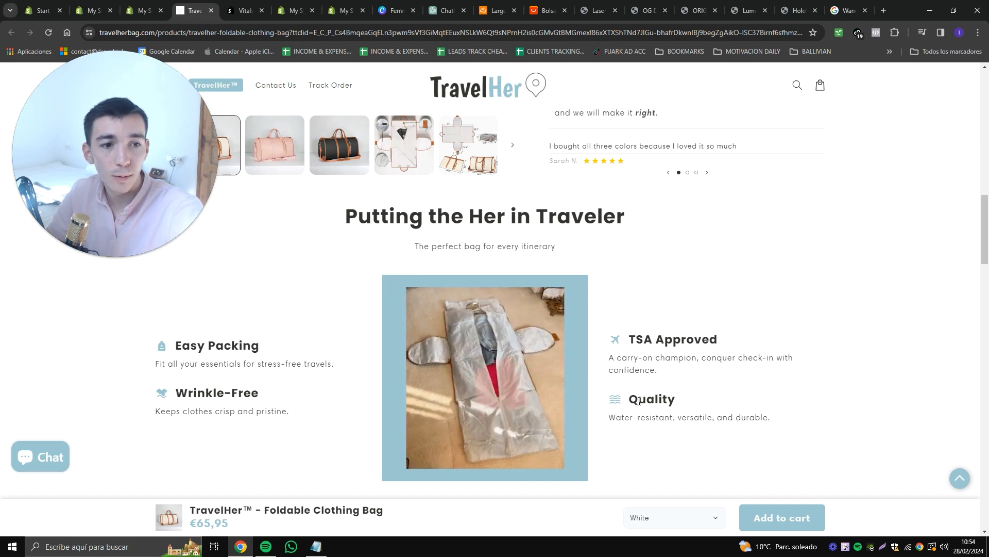
key(ctrl+Tab)
click(136, 5)
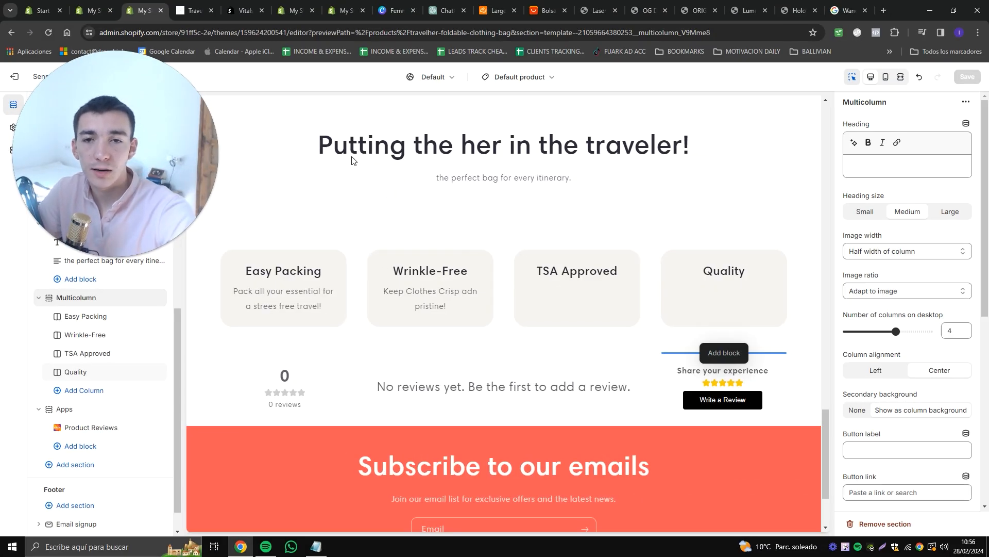
scroll(587, 165, down, 2)
scroll(462, 171, up, 1)
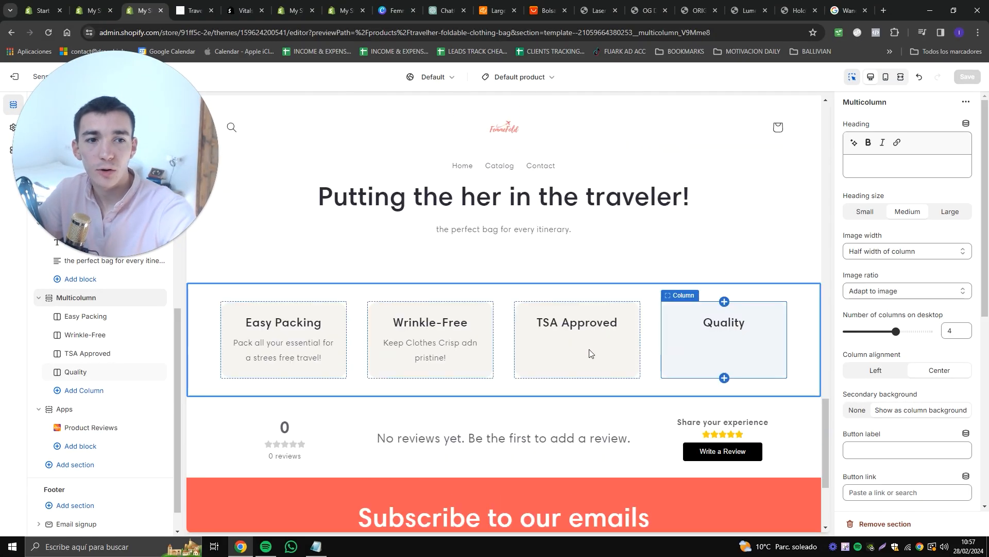
- Examine the TravelHer page's Special Features, Verified Travelhers Say and question sections and compare them with the store's product page
click(193, 10)
scroll(459, 258, down, 20)
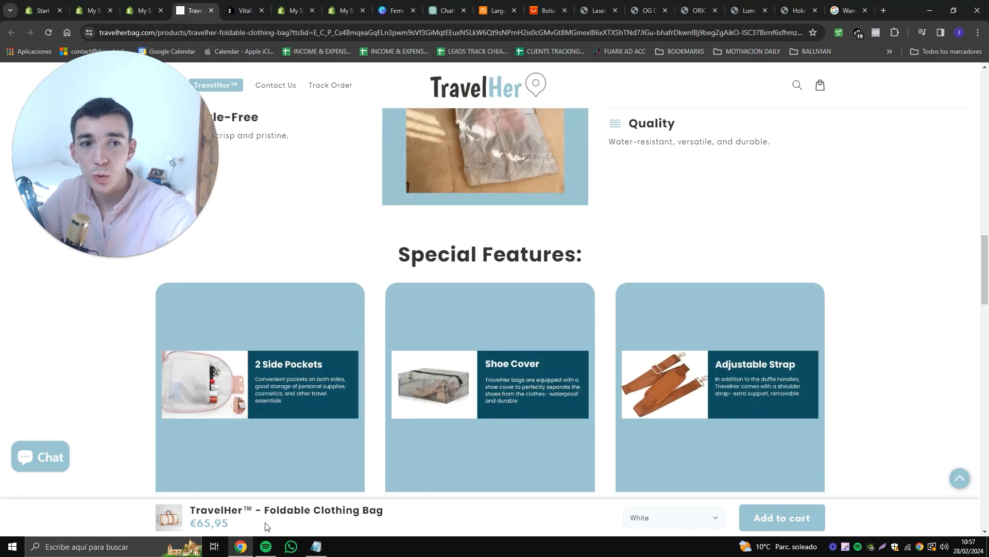
scroll(377, 349, down, 3)
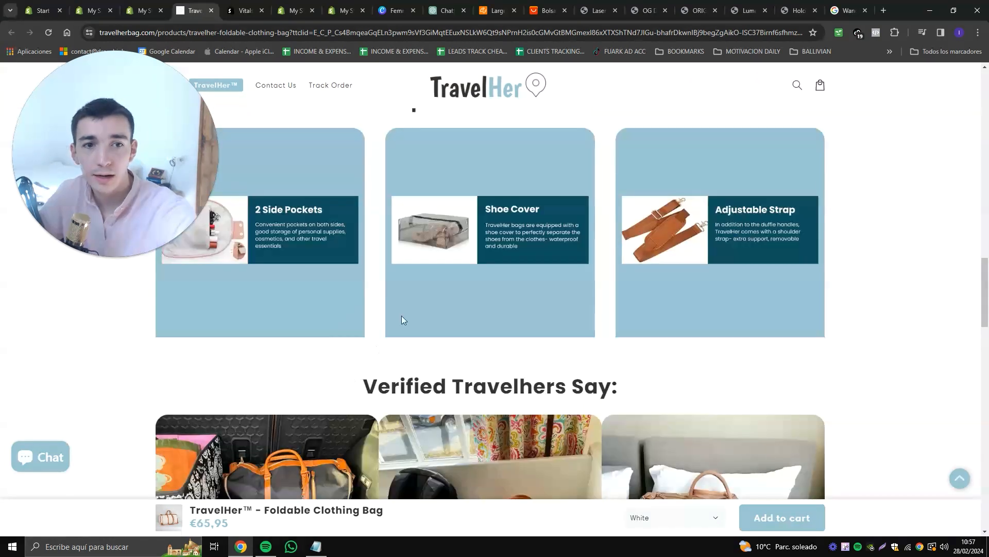
scroll(550, 367, down, 4)
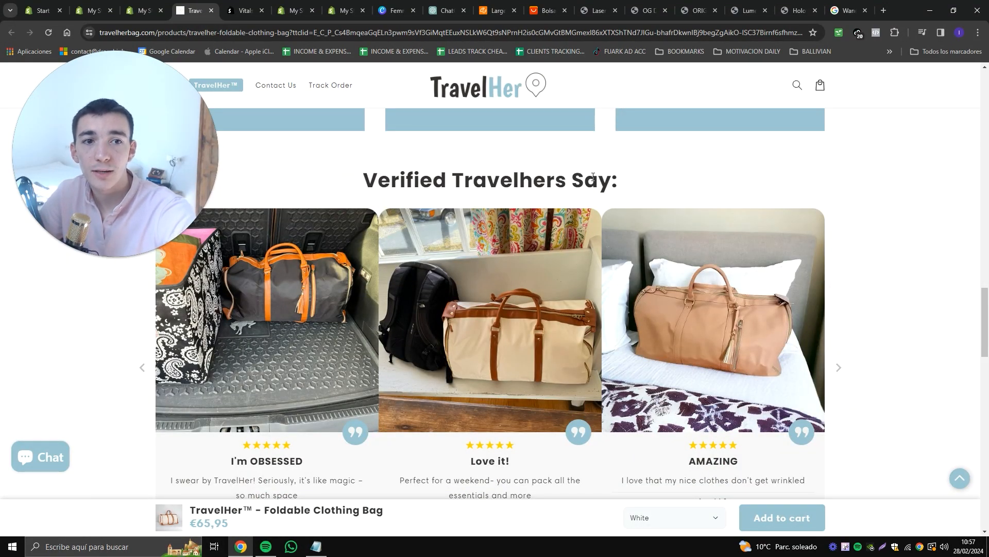
click(151, 4)
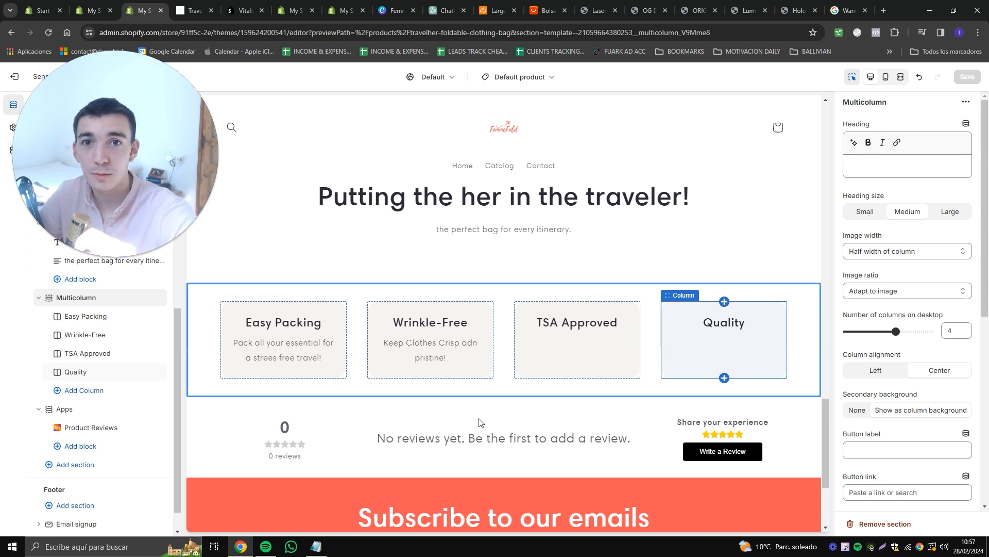
click(194, 9)
scroll(410, 168, down, 8)
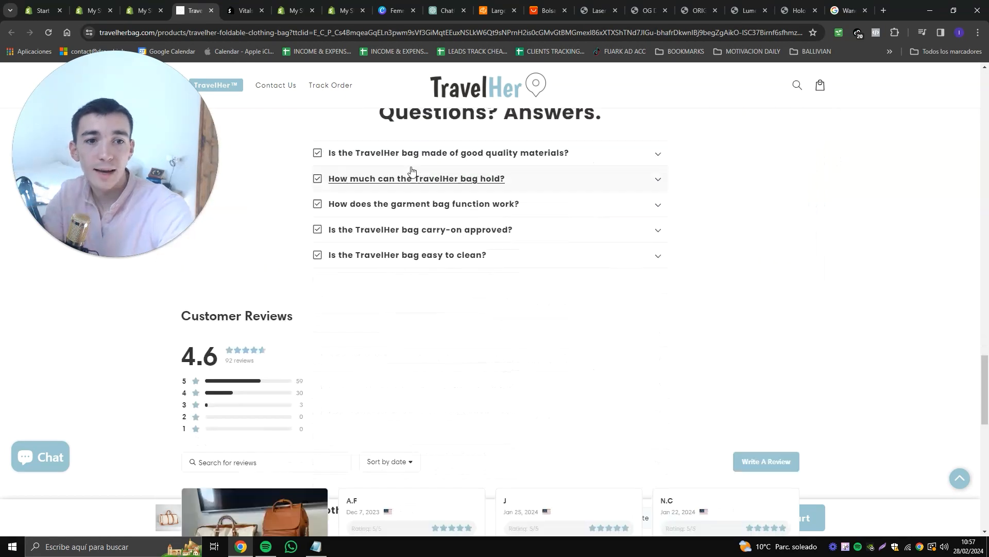
scroll(412, 170, up, 12)
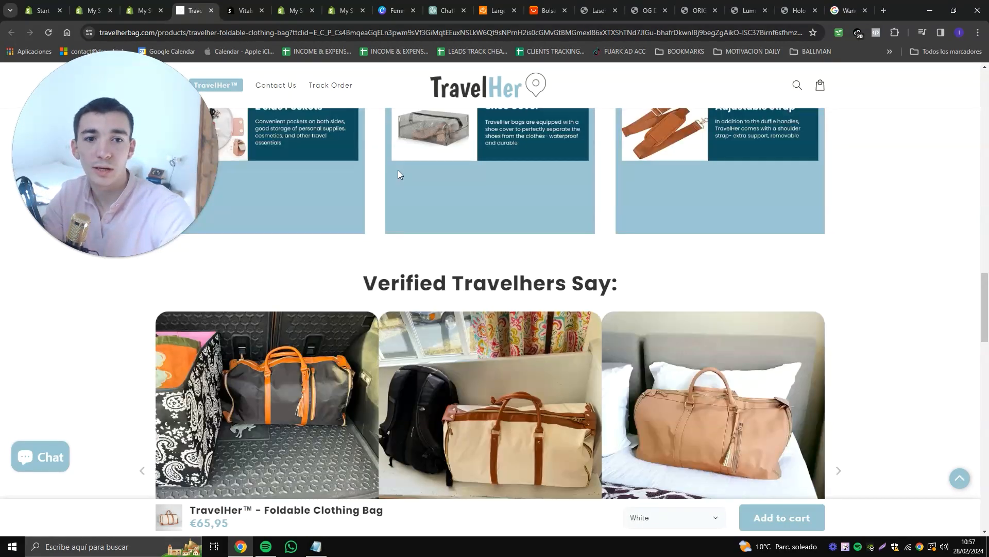
scroll(398, 170, up, 9)
scroll(419, 254, down, 3)
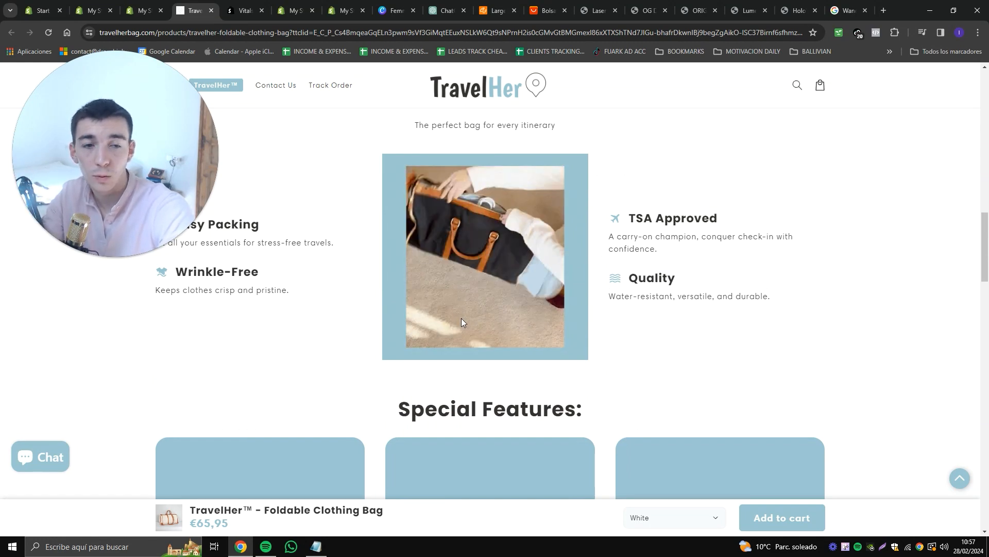
key(ctrl+shift+Tab)
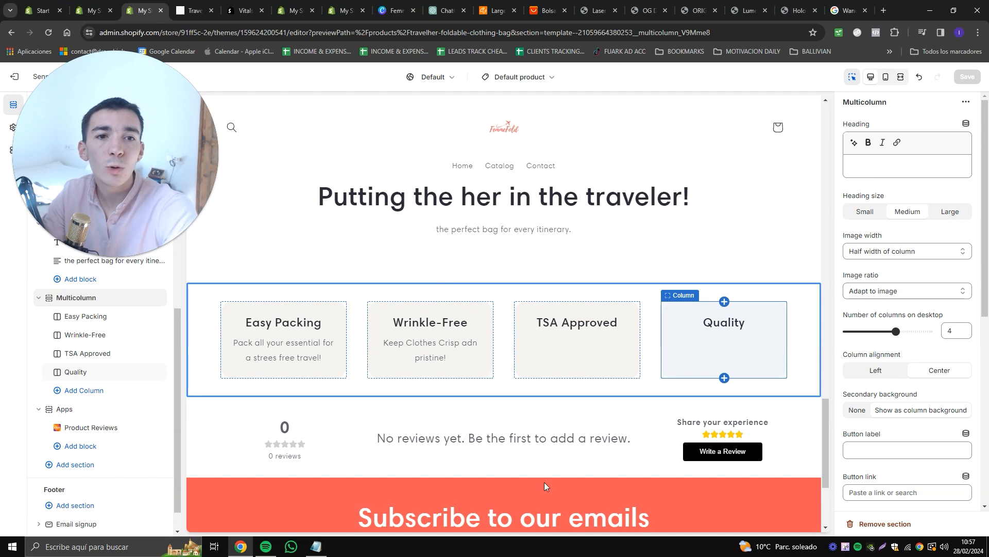
- Review the TravelHer page from its testimonials through the Questions? Answers. list down to the footer
click(242, 10)
click(191, 11)
scroll(435, 331, down, 10)
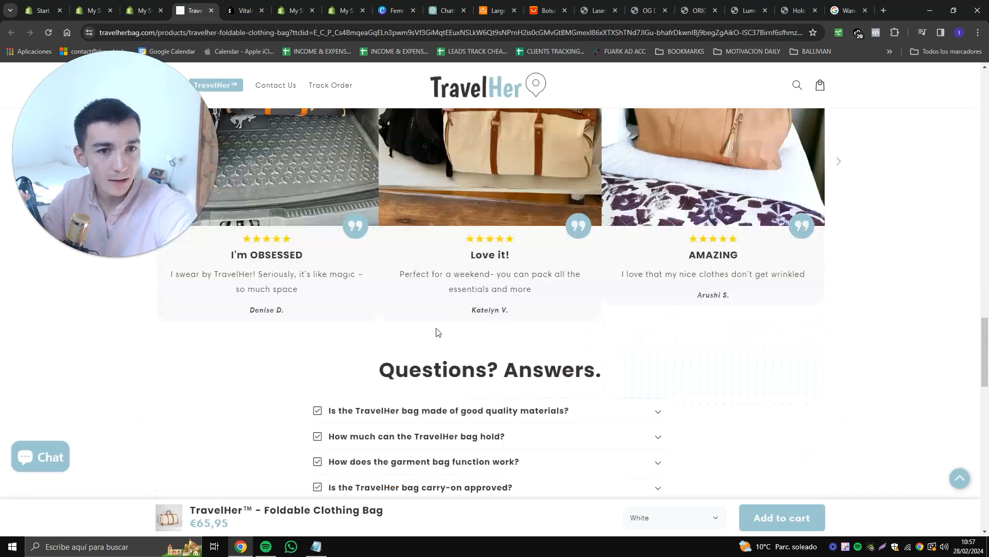
scroll(411, 271, up, 2)
scroll(367, 289, down, 15)
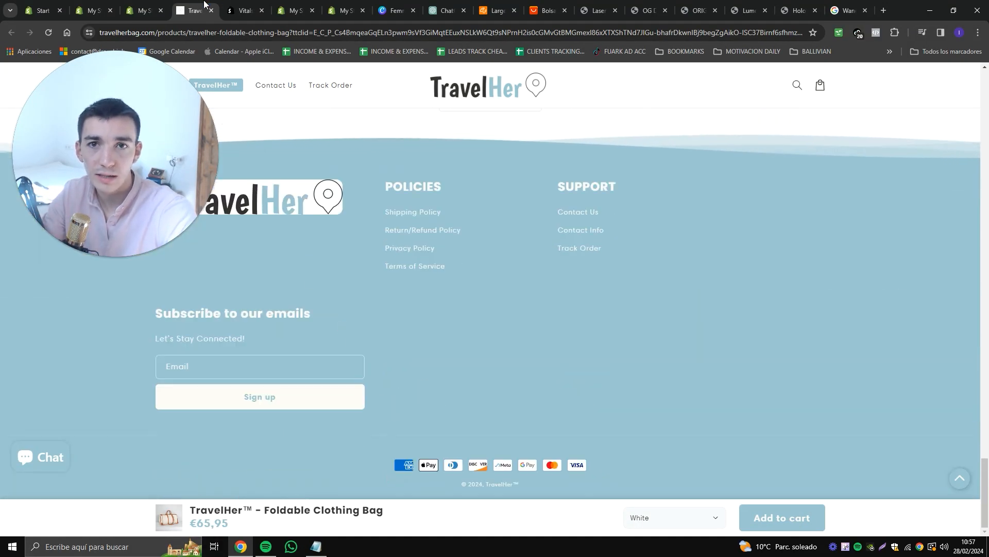
click(146, 11)
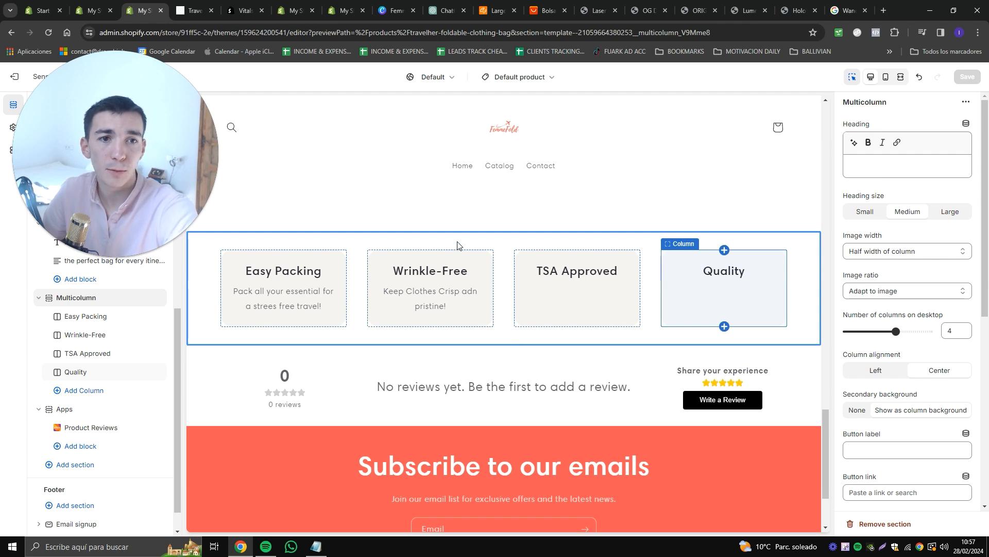
- Add a Collapsible content section to the product page and set its heading to "Q&A"
click(77, 465)
scroll(209, 444, down, 3)
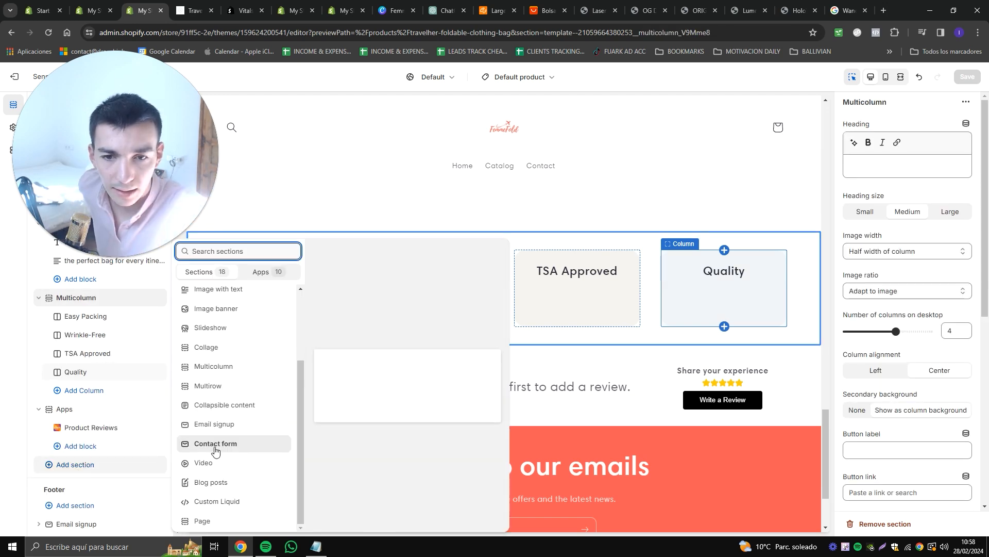
click(234, 407)
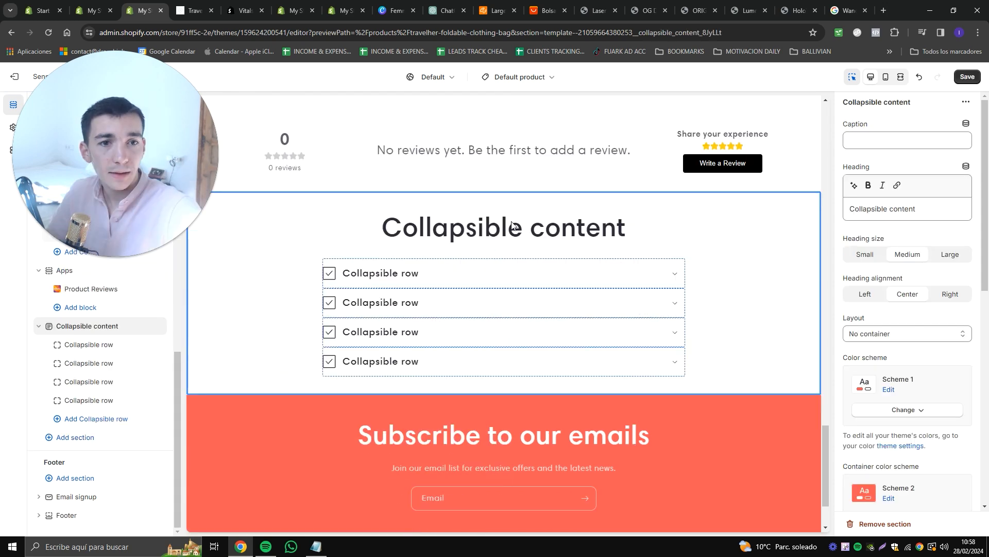
triple_click(920, 210)
text(Q)
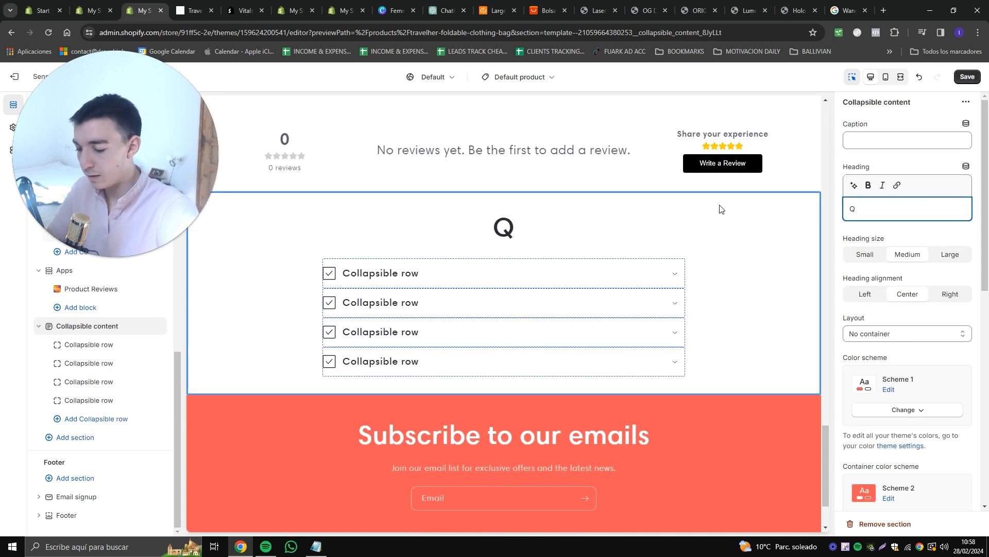
text(&A)
- Insert the placeholder "DAWDAWDAW" into the first collapsible row's heading and set its row content to "ANSWERSA"
click(426, 273)
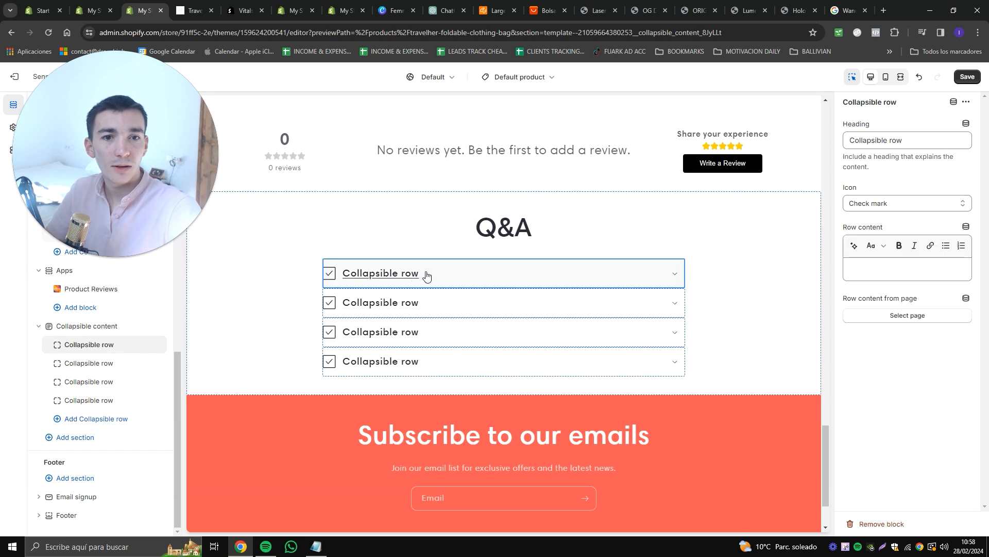
text(DAWDAWDAW)
click(898, 267)
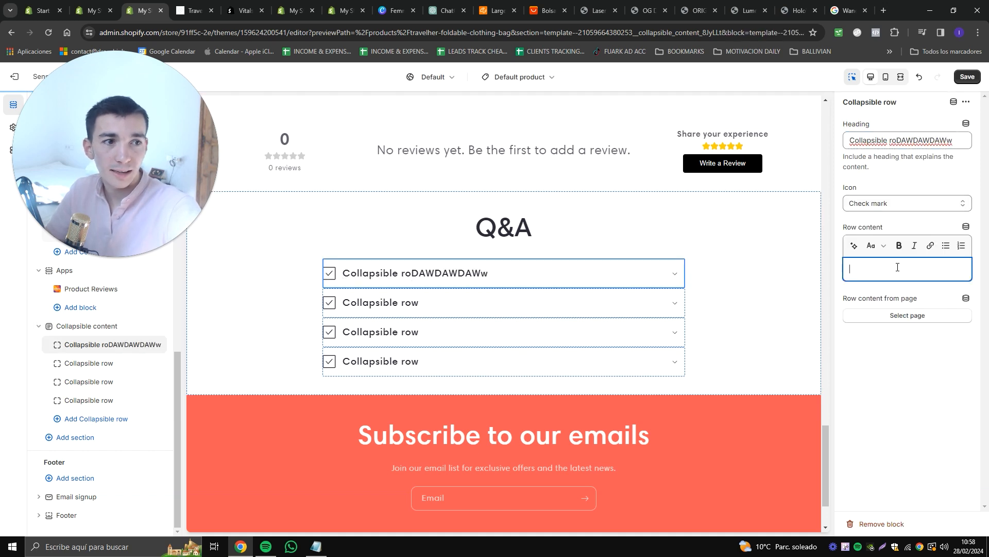
text(ANSWERSA)
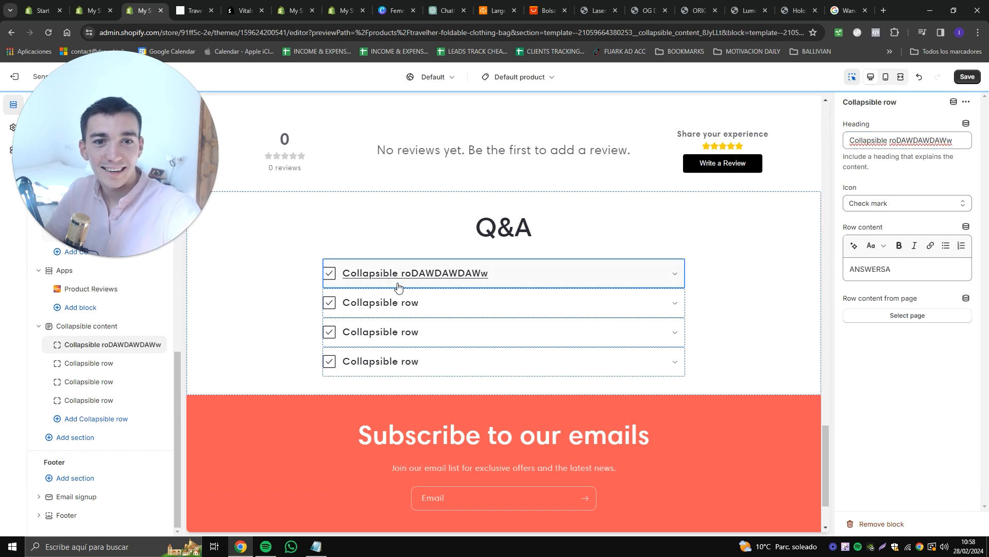
scroll(448, 261, down, 1)
scroll(248, 354, up, 3)
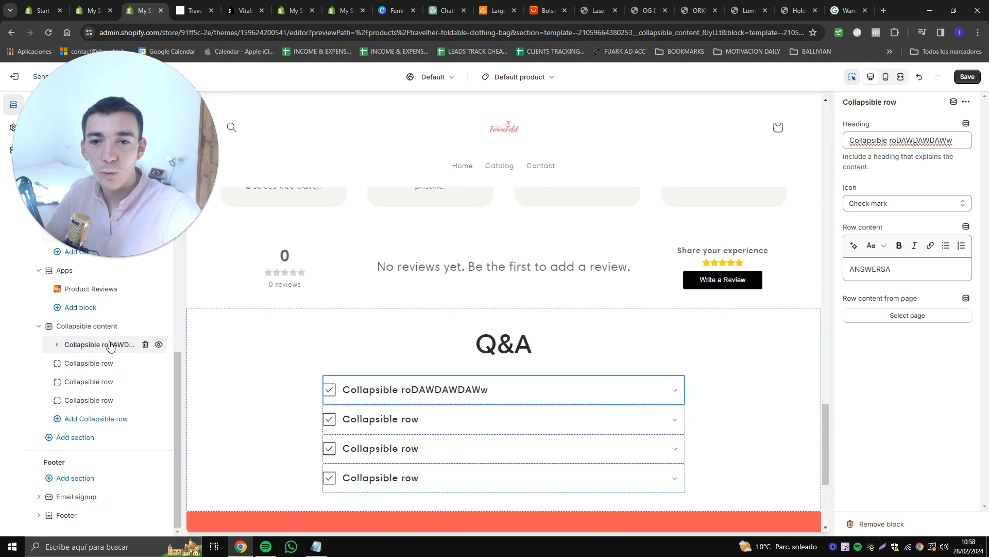
drag(49, 326, 57, 392)
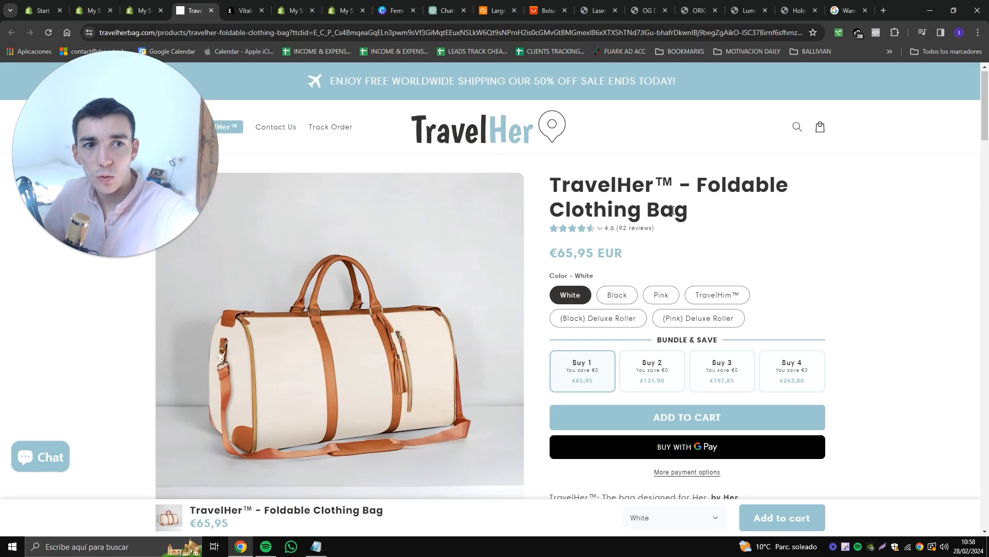
- Examine the TravelHer page's footer, including its logo, policy links and support links
scroll(366, 346, down, 20)
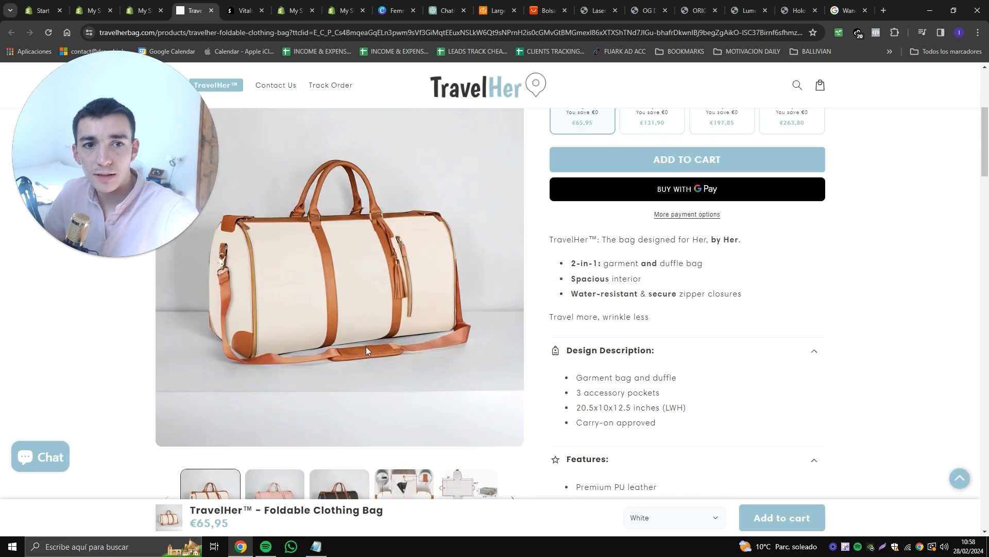
scroll(388, 347, down, 12)
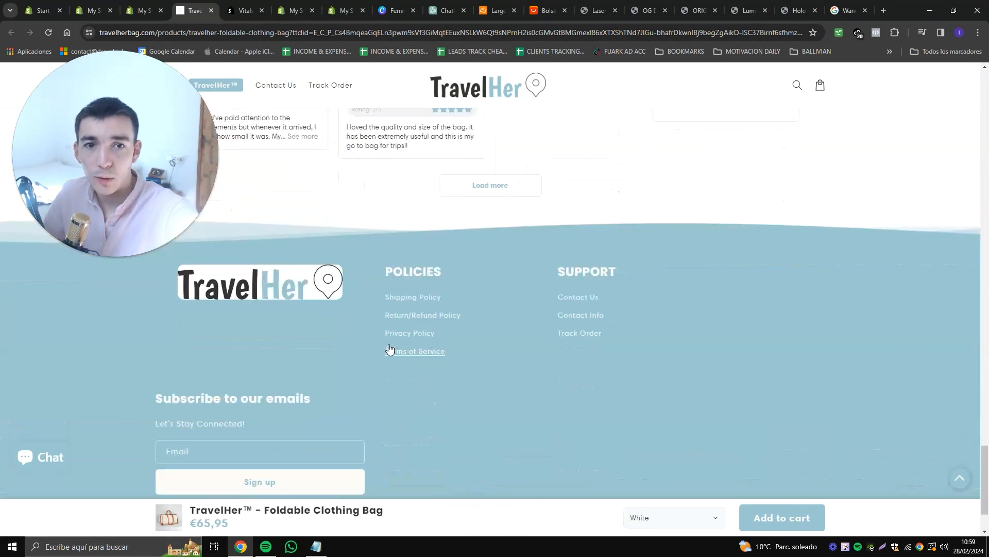
drag(132, 182, 884, 167)
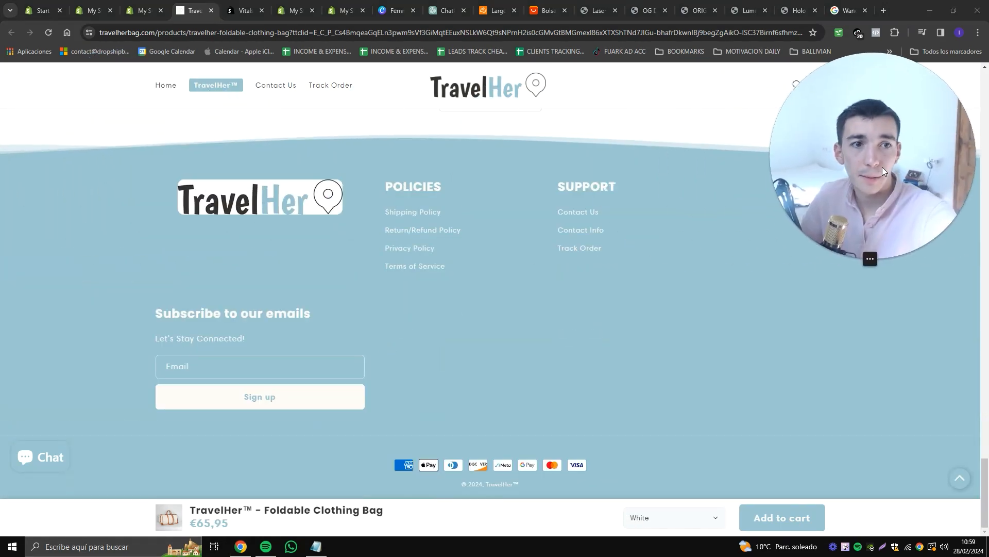
click(489, 187)
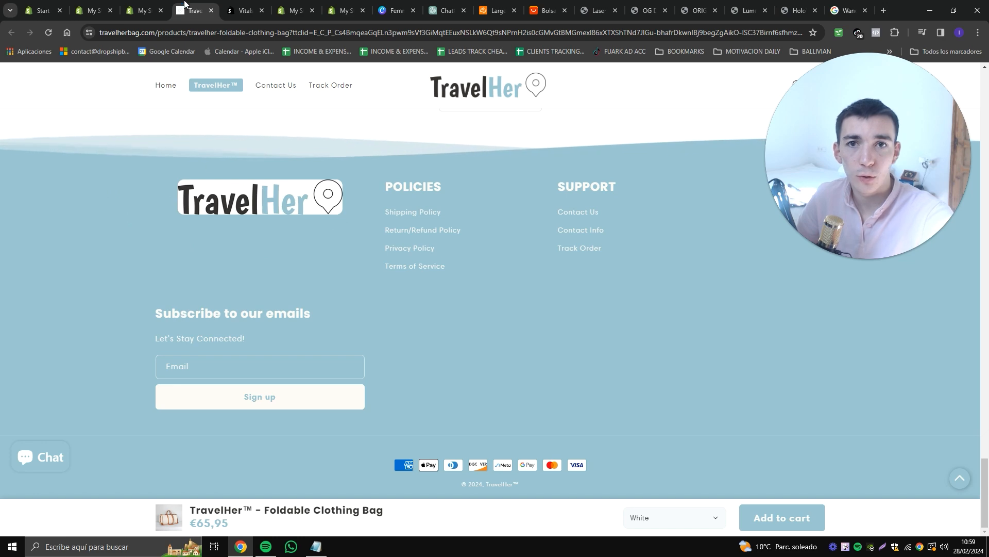
- Add an Image block to the store's footer in the theme editor and assign it the FemmeFold logo
click(136, 7)
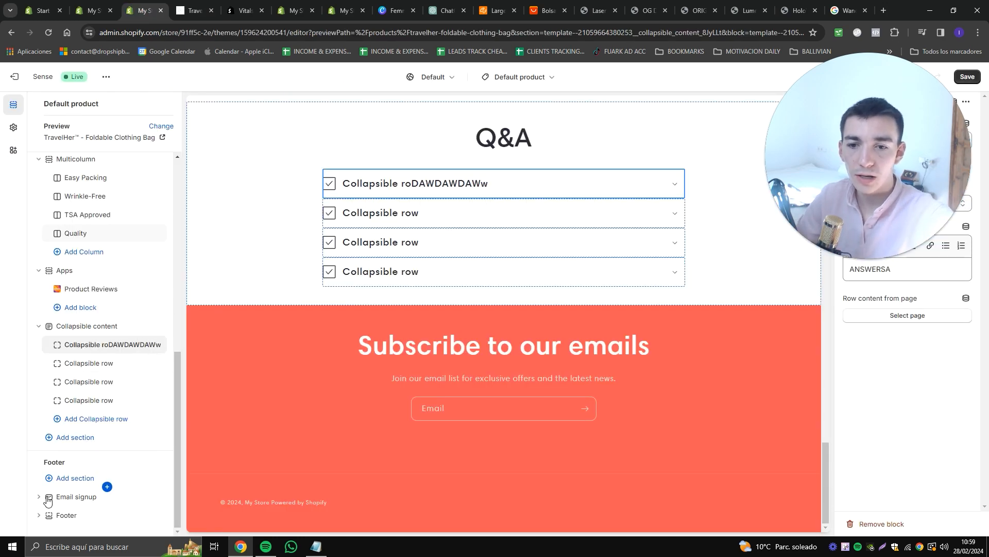
click(41, 515)
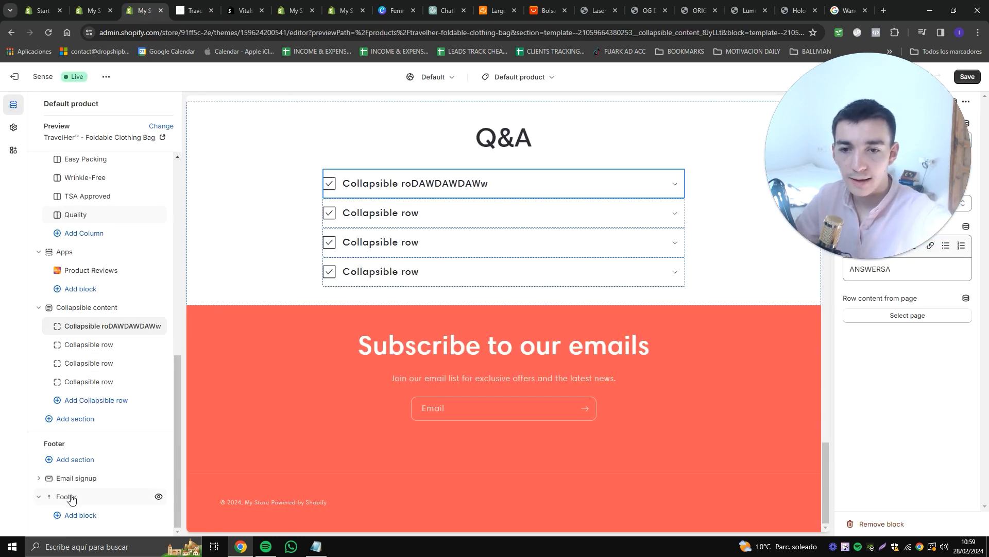
click(86, 516)
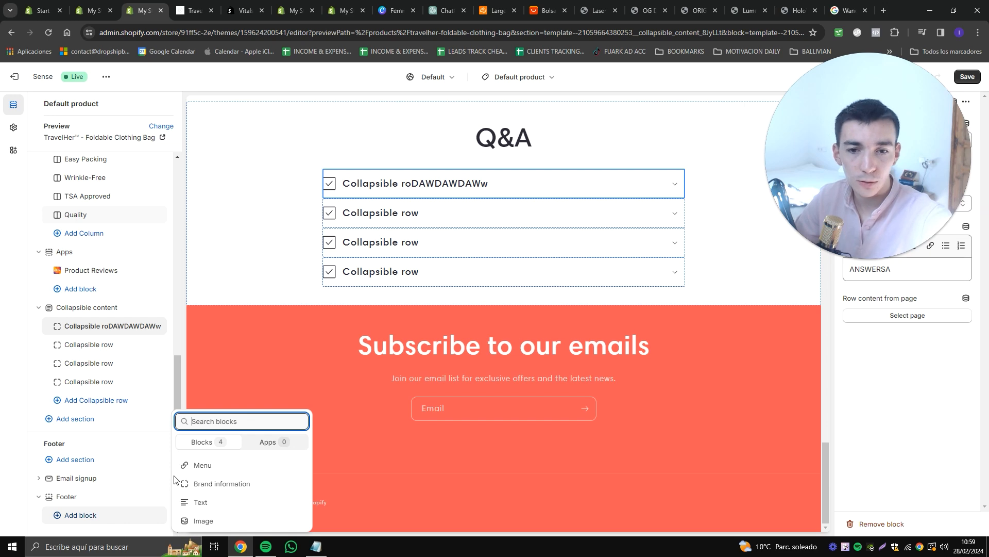
click(206, 521)
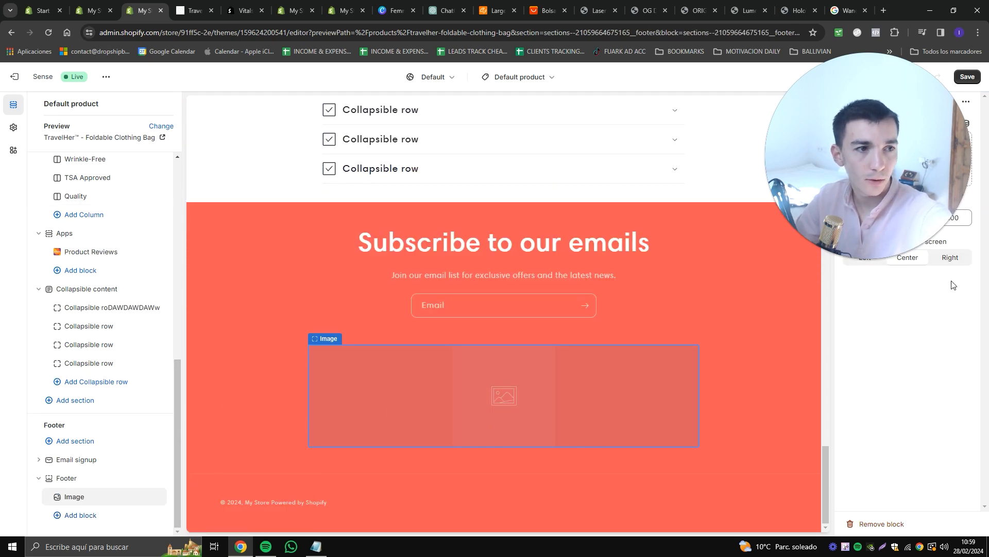
click(907, 151)
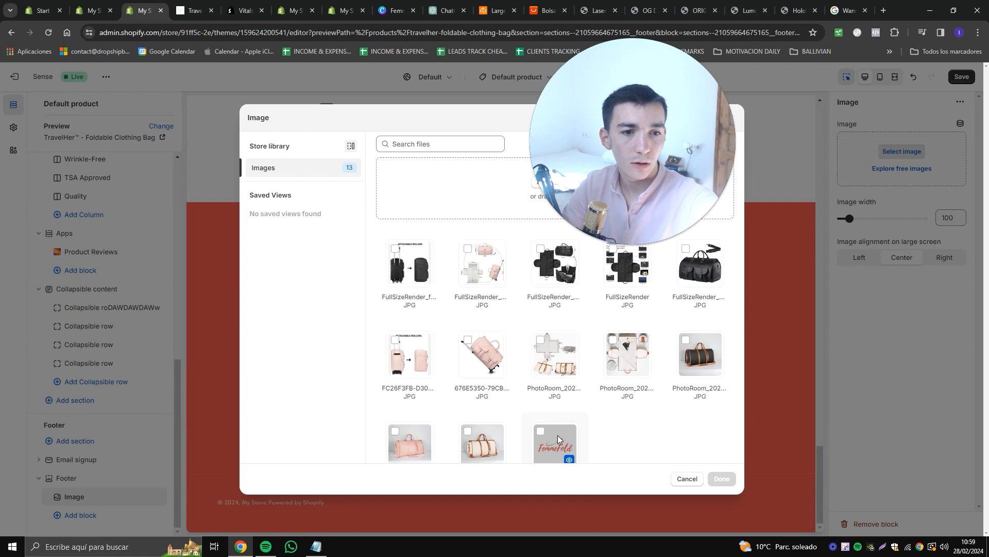
click(722, 479)
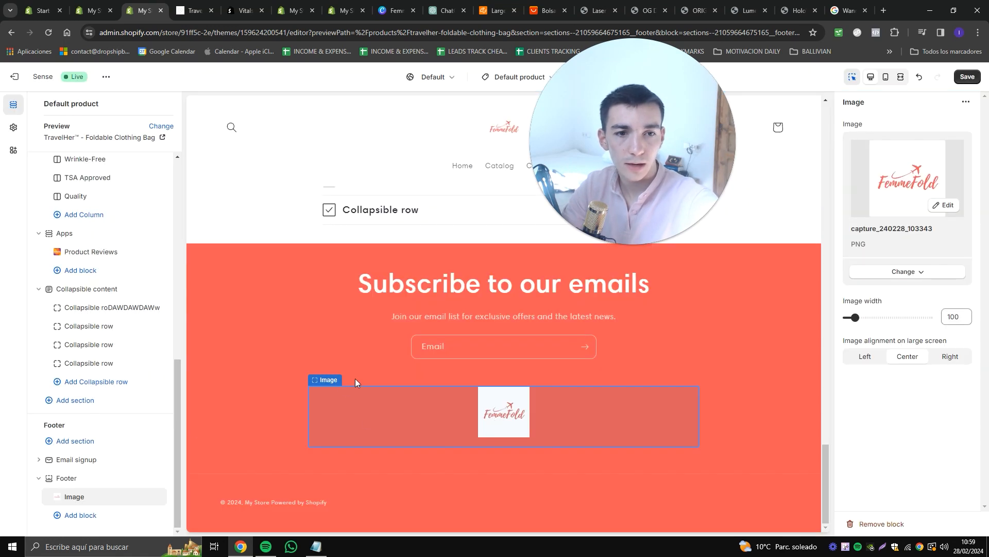
- Add a Menu block to the footer and open its linked Footer menu in the store's navigation settings
click(85, 515)
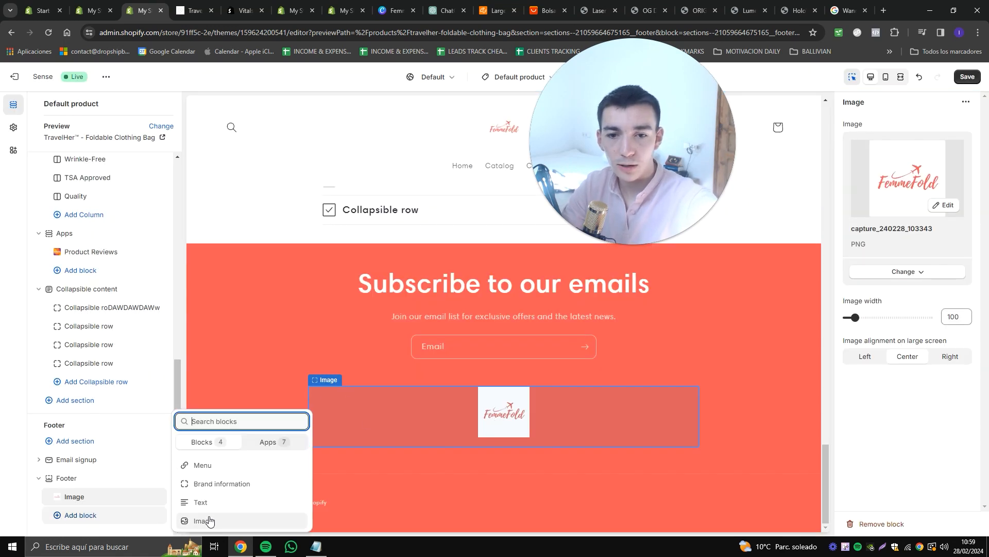
click(203, 465)
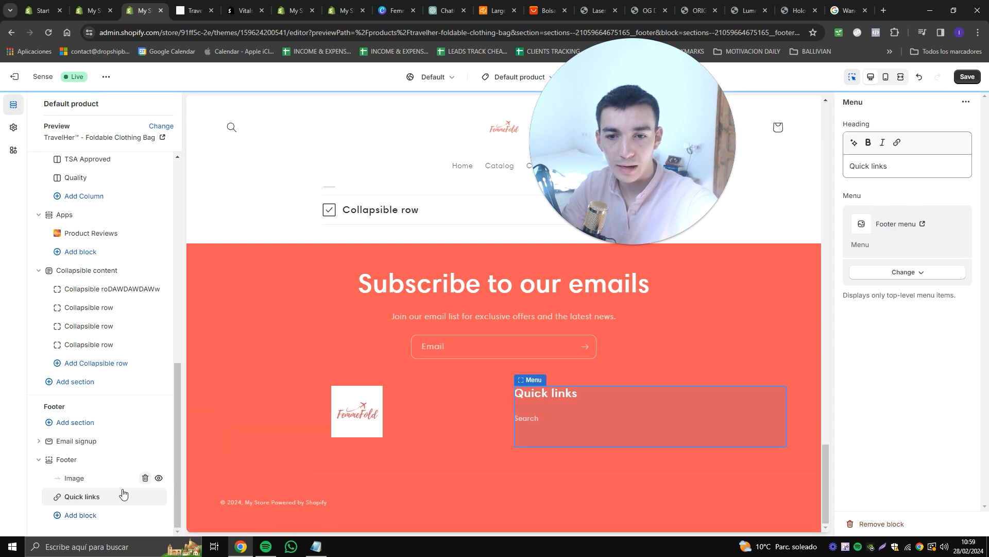
click(923, 225)
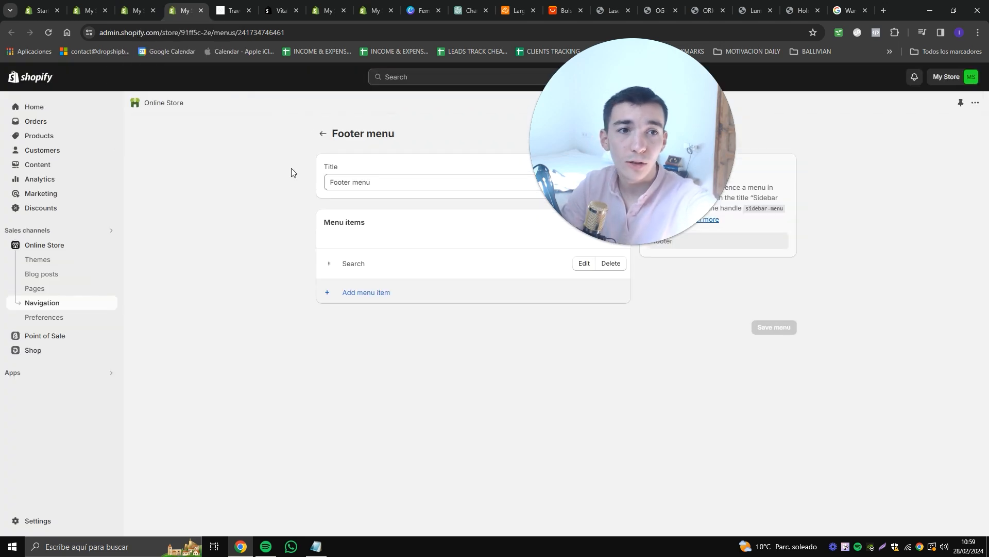
- Check which store policies can be linked from a new Footer menu item, leaving the menu without adding one
click(386, 292)
click(855, 172)
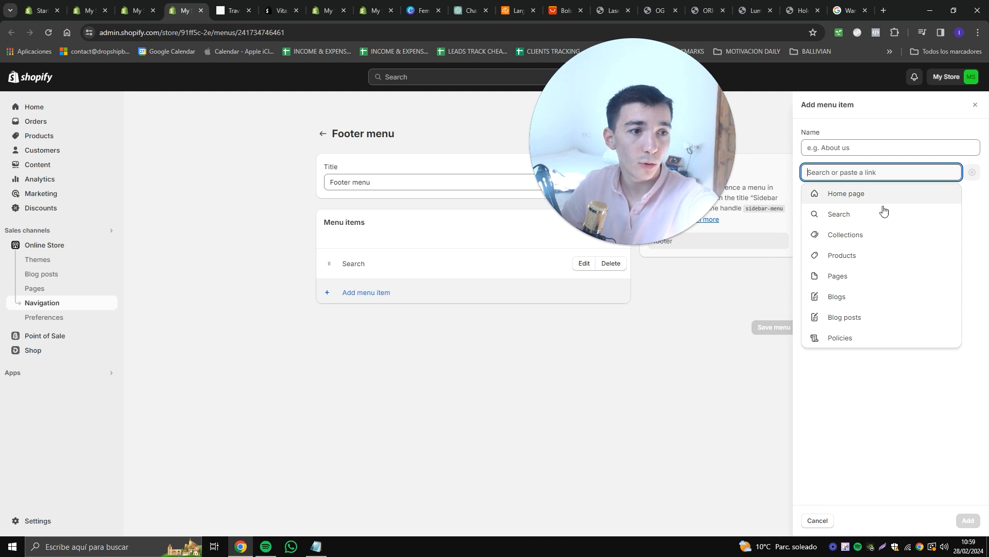
click(871, 340)
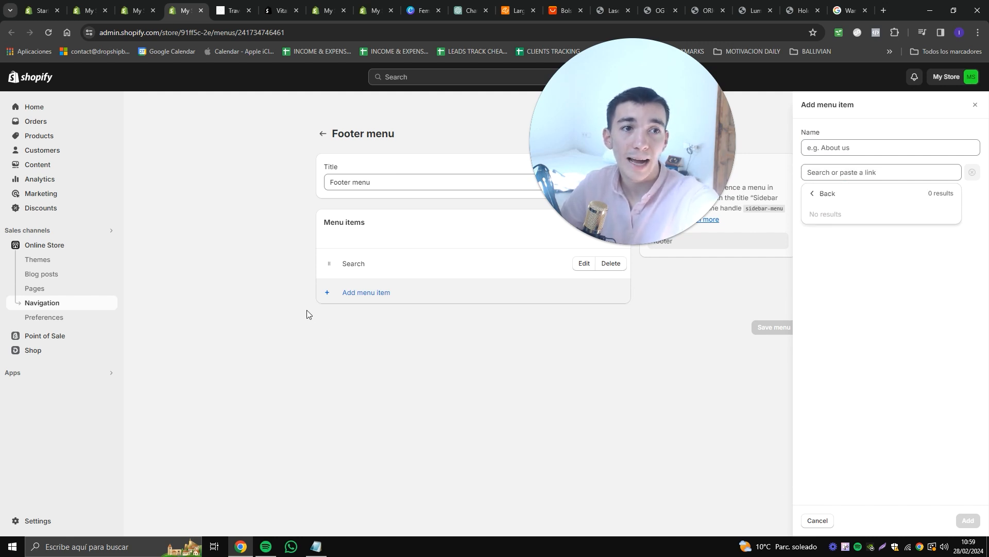
click(975, 105)
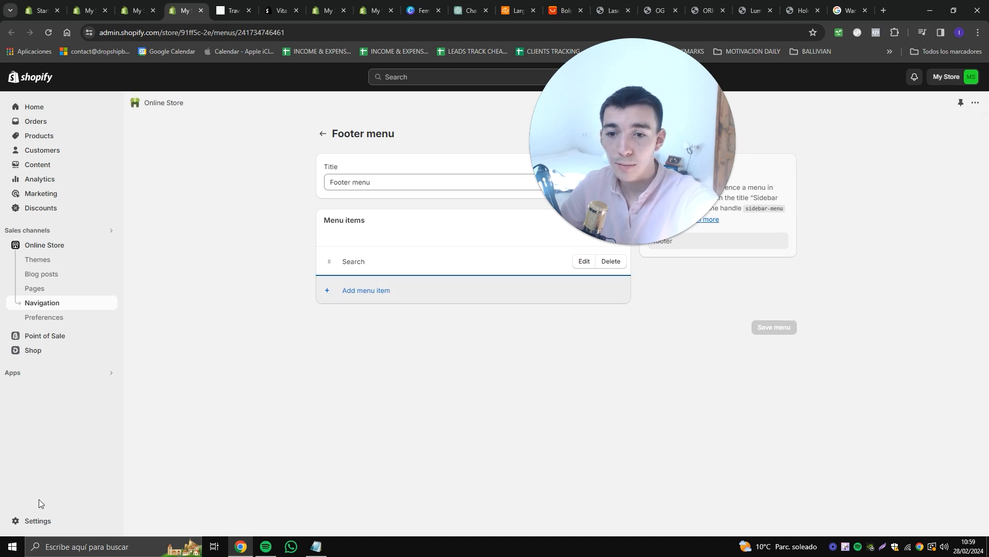
- Open the store's policy settings and examine the return and refund policy and privacy policy sections
click(49, 520)
scroll(283, 407, down, 3)
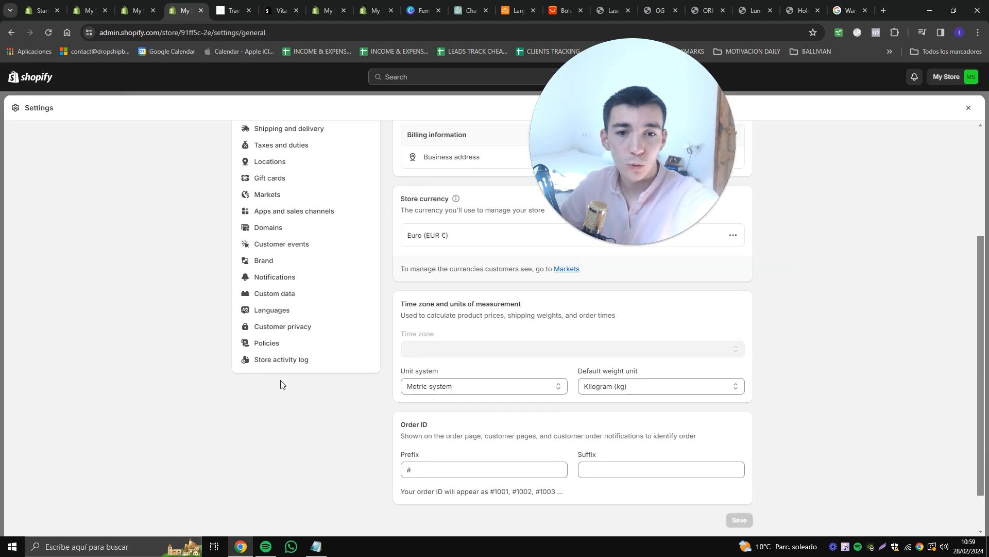
click(267, 343)
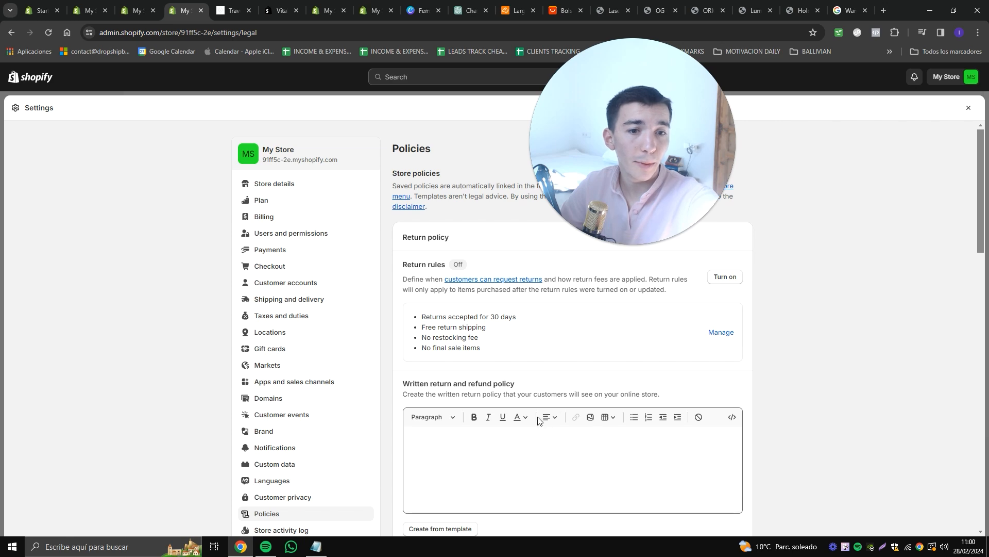
scroll(537, 420, down, 4)
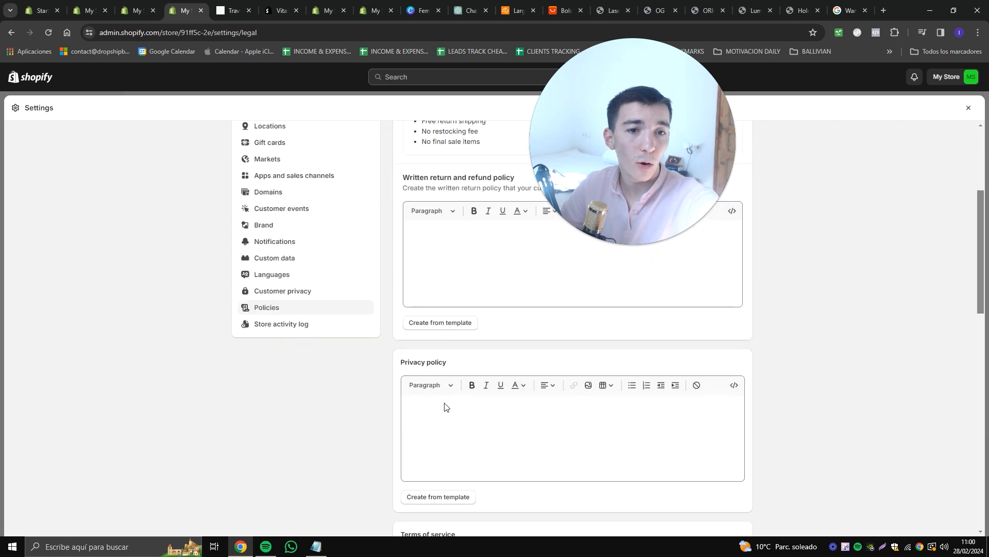
click(963, 112)
- Switch to the TravelHer product page and review its footer policy and support links and the sections above
click(131, 10)
click(232, 10)
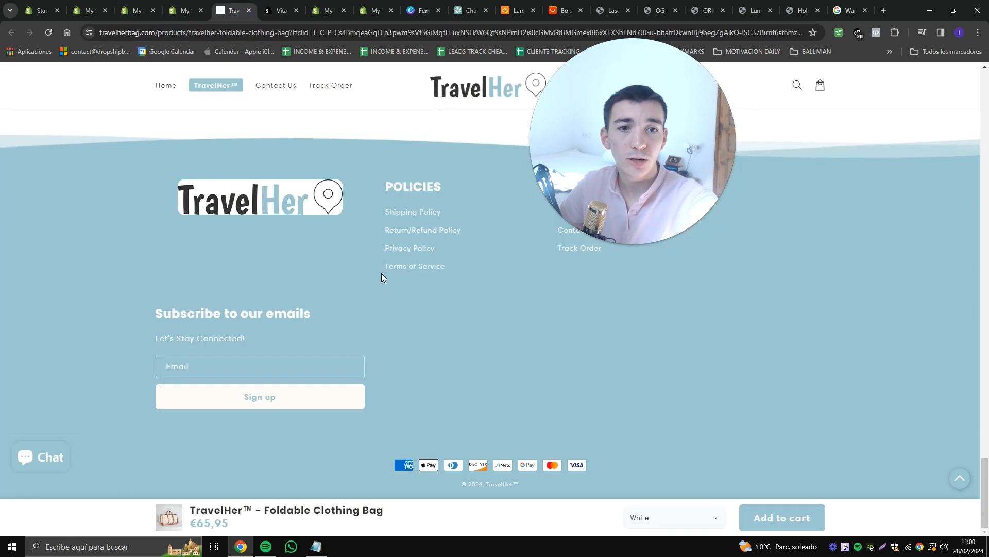
scroll(372, 262, up, 3)
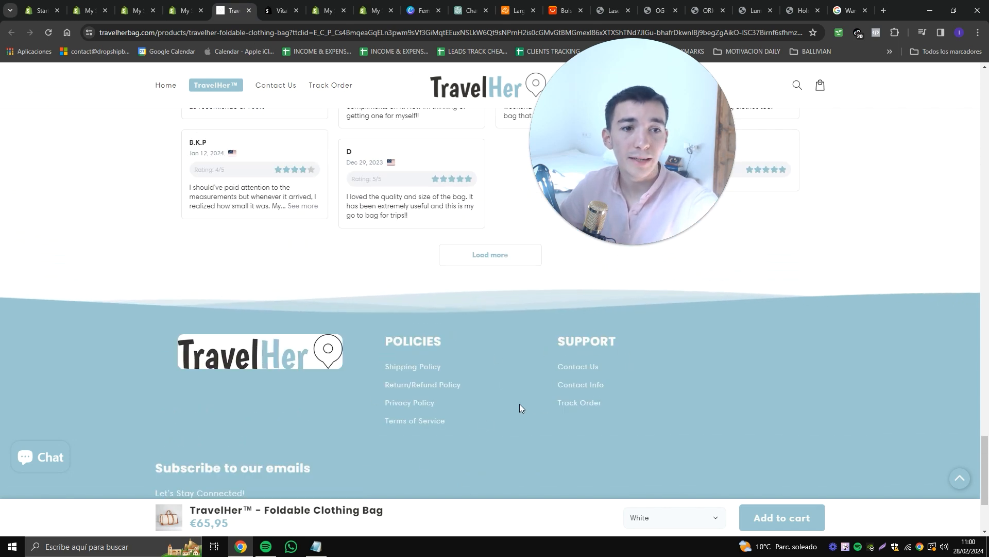
scroll(537, 376, down, 3)
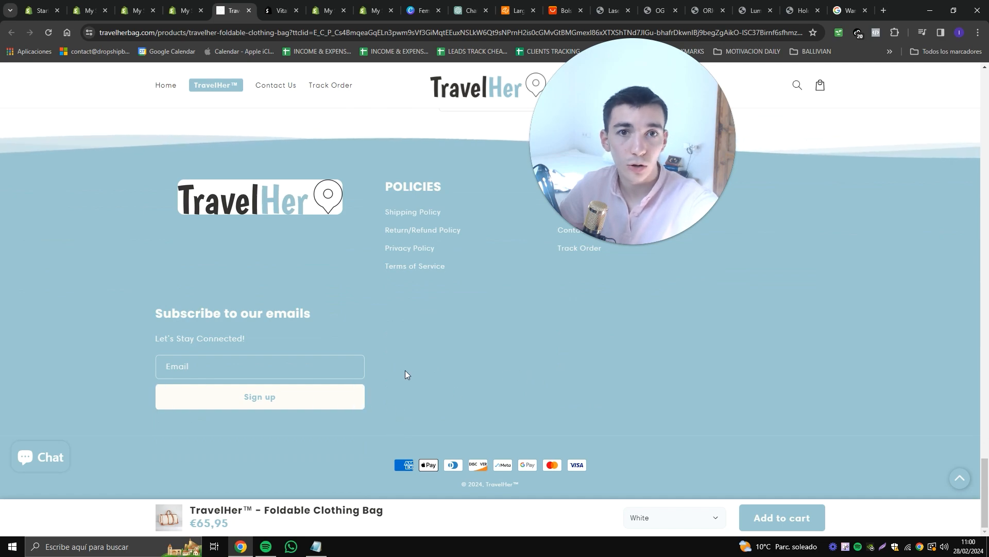
scroll(405, 370, up, 2)
scroll(407, 373, up, 20)
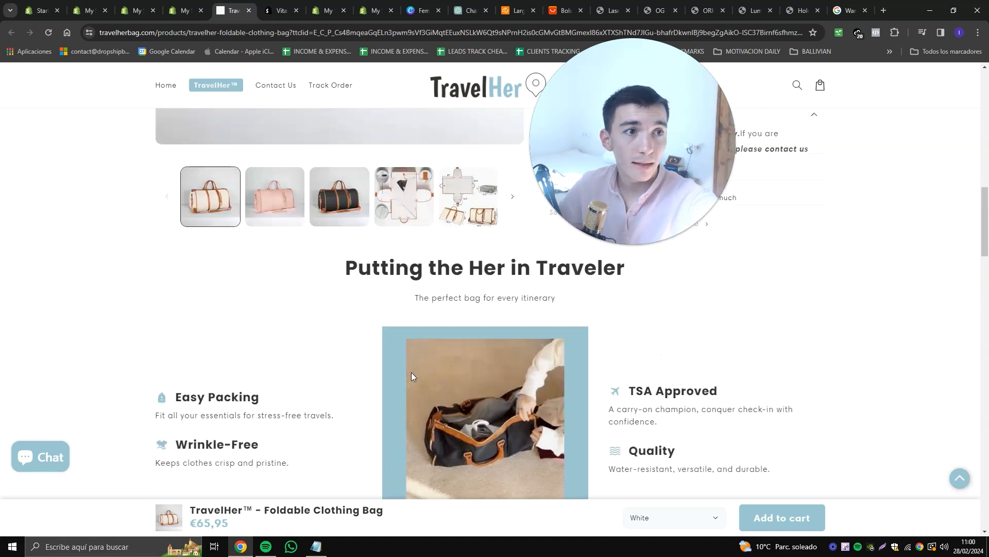
scroll(187, 290, up, 5)
click(89, 10)
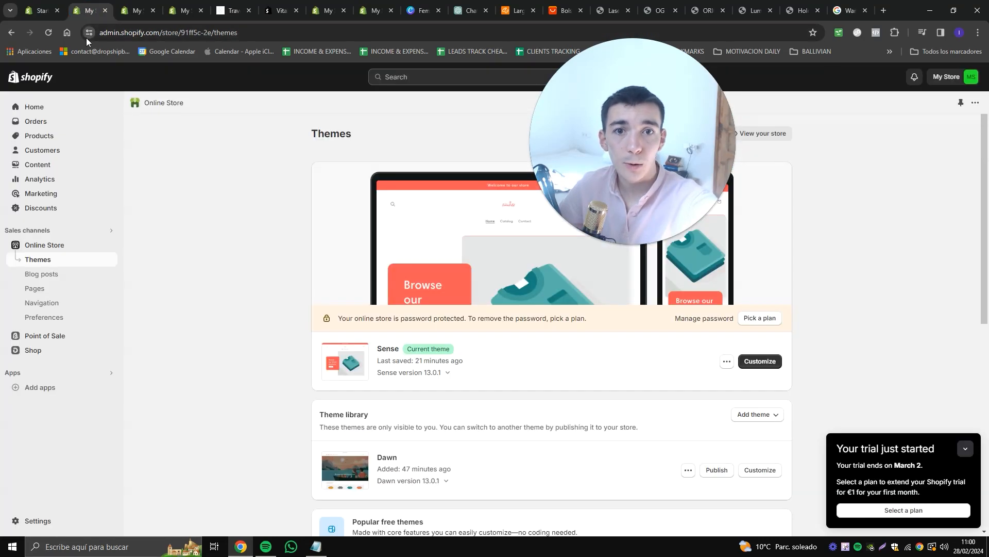
click(131, 7)
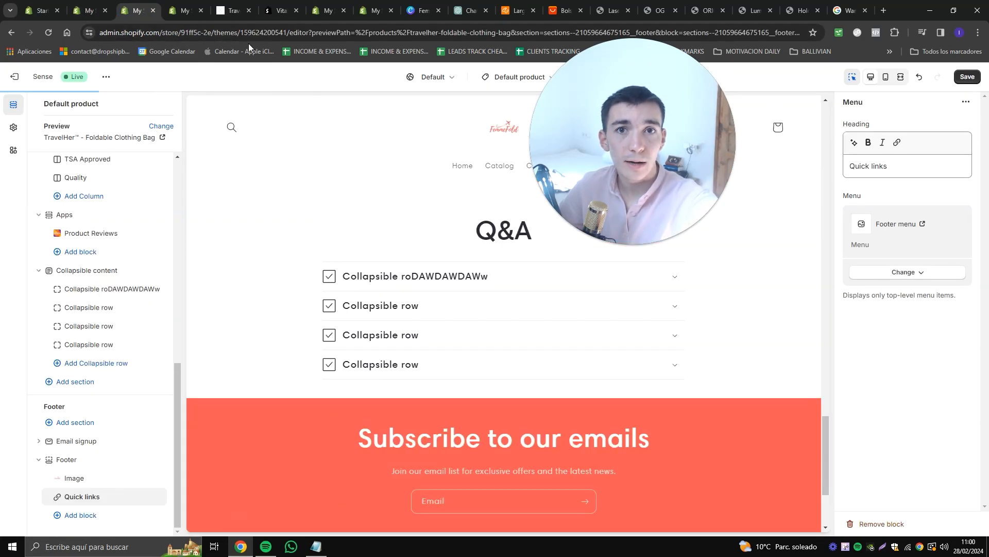
click(183, 12)
click(227, 9)
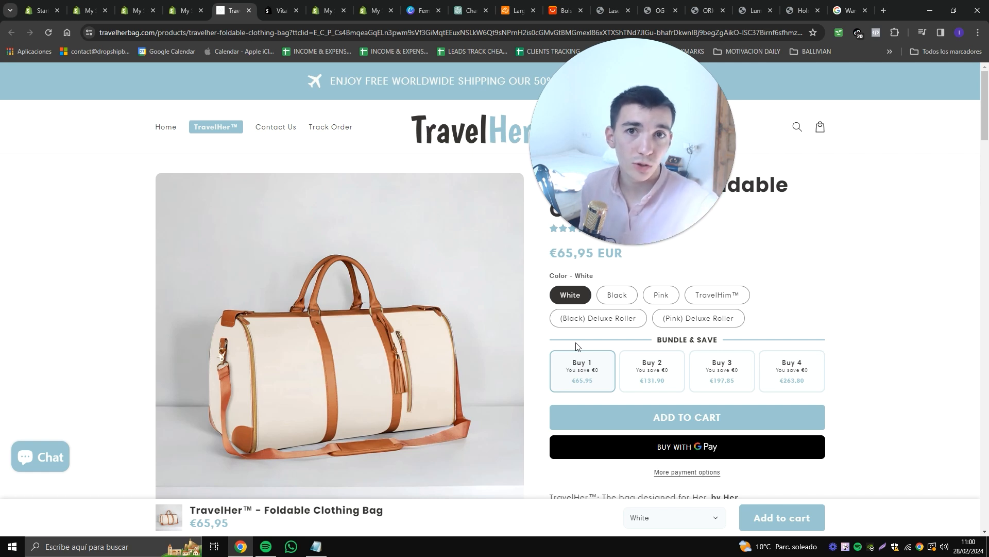
drag(656, 171, 811, 146)
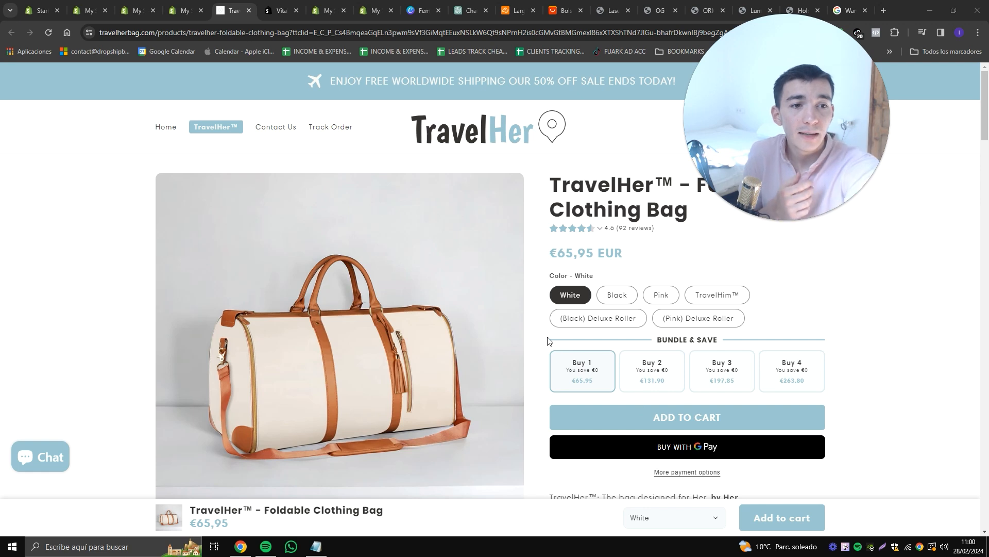